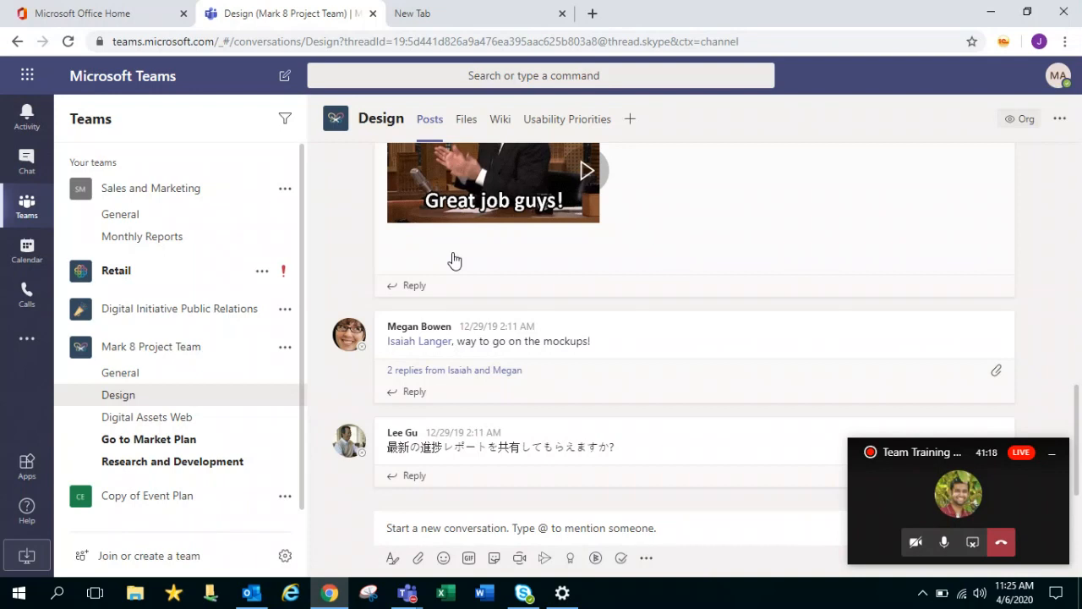
# Minimize the Team Training call window, scroll up the Design posts, and open the Office apps launcher
pyautogui.click(1052, 453)
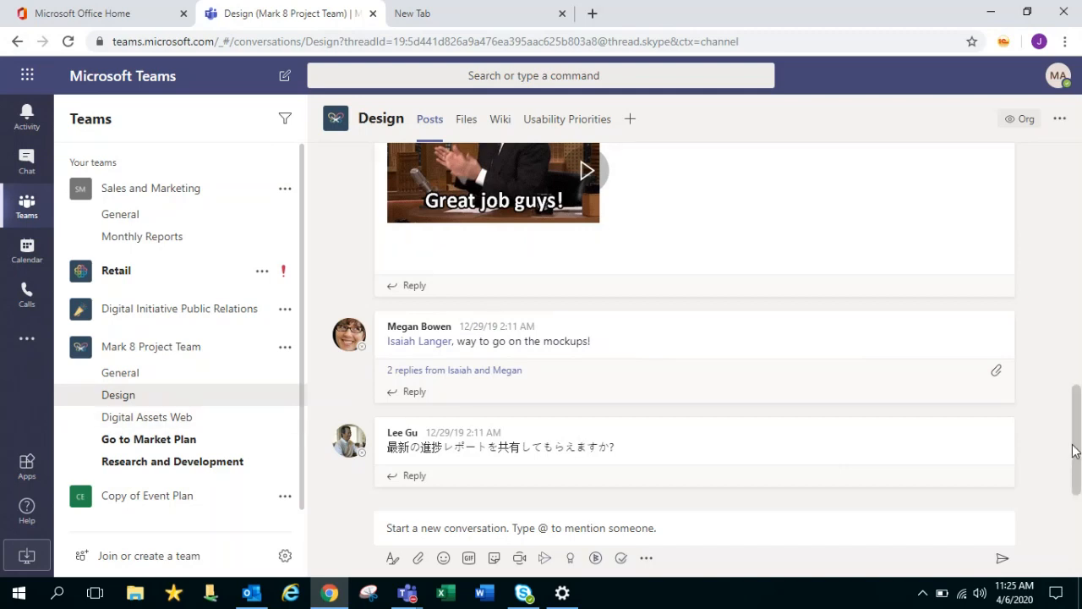
pyautogui.moveTo(1076, 450); pyautogui.dragTo(1065, 186)
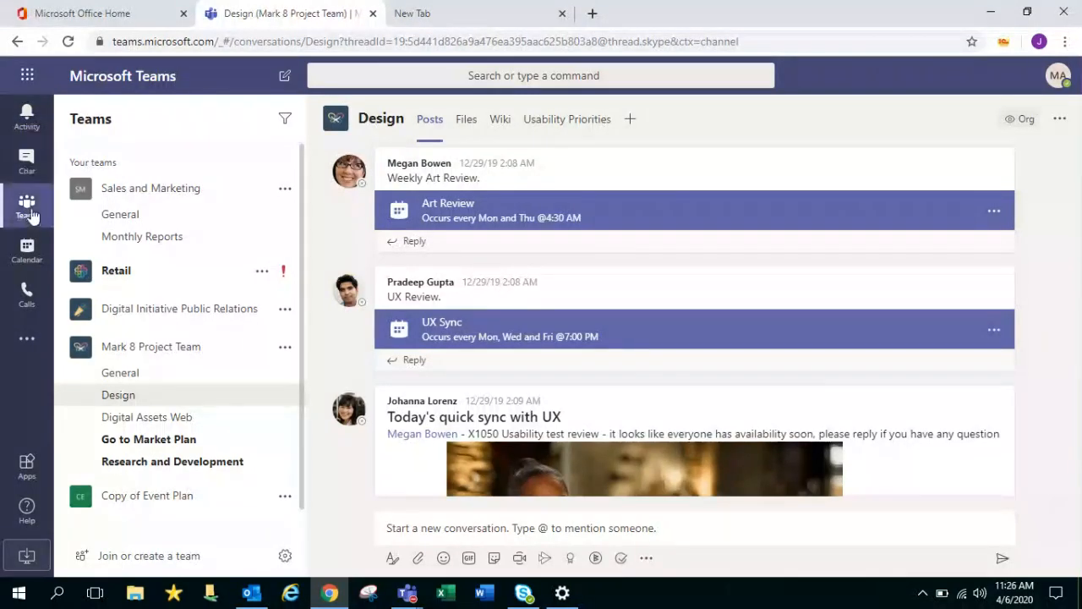
pyautogui.click(29, 343)
pyautogui.click(29, 342)
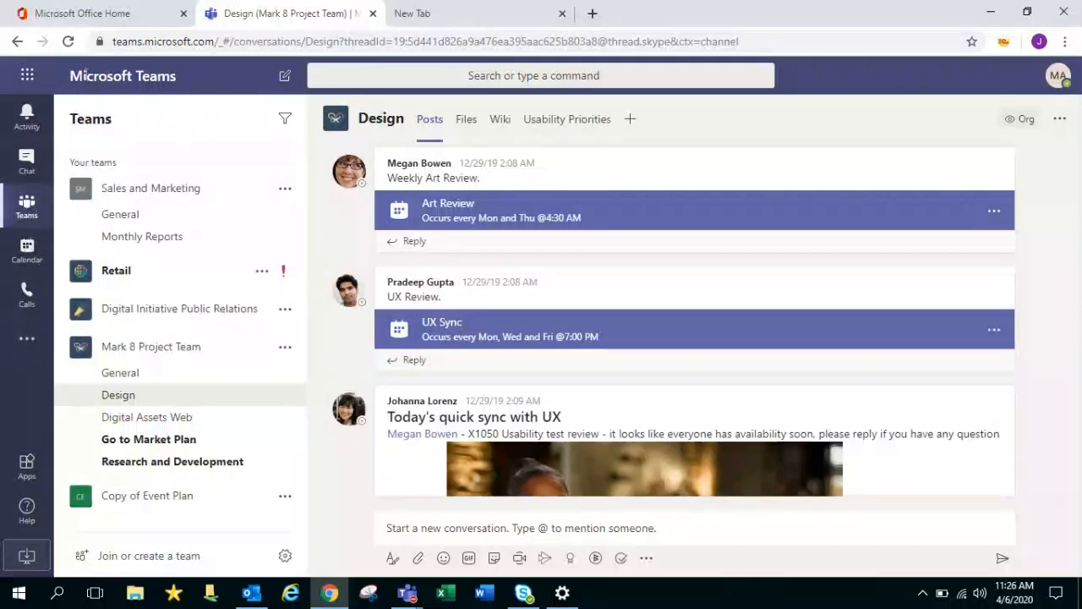
pyautogui.click(33, 83)
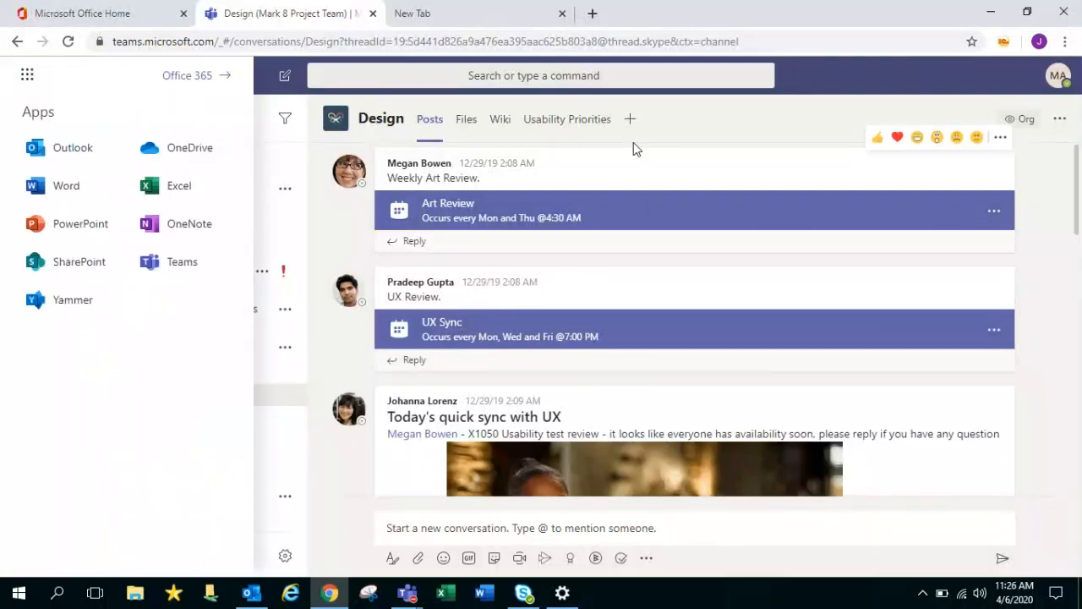
# Close the Office apps launcher and show the Activity feed with the HRwiz bot chat
pyautogui.click(636, 149)
pyautogui.click(30, 121)
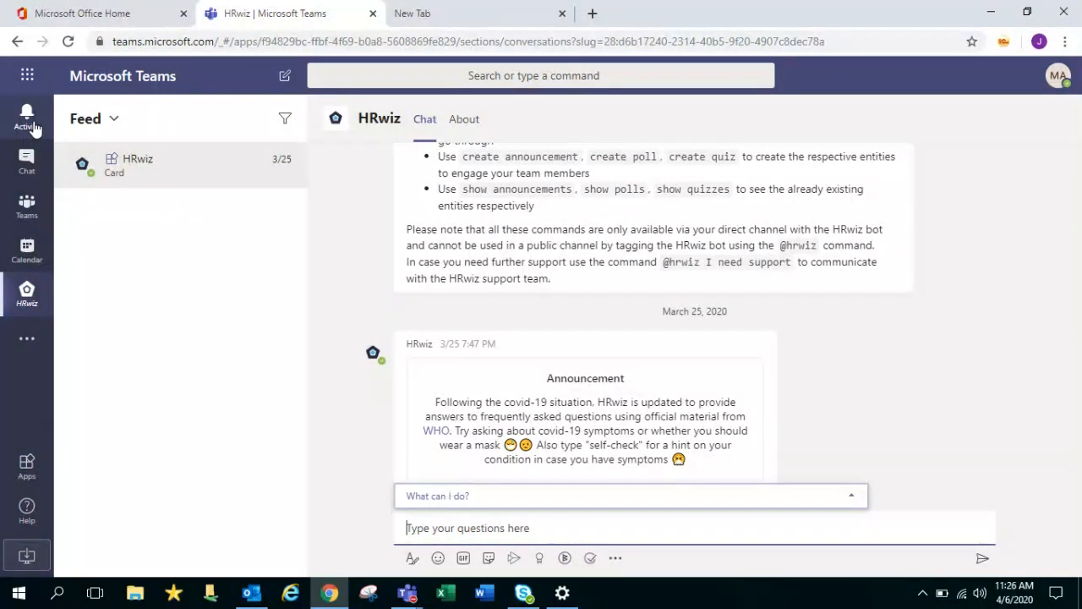
# Switch the activity view to My Activity and back to Feed, checking the filter
pyautogui.click(34, 127)
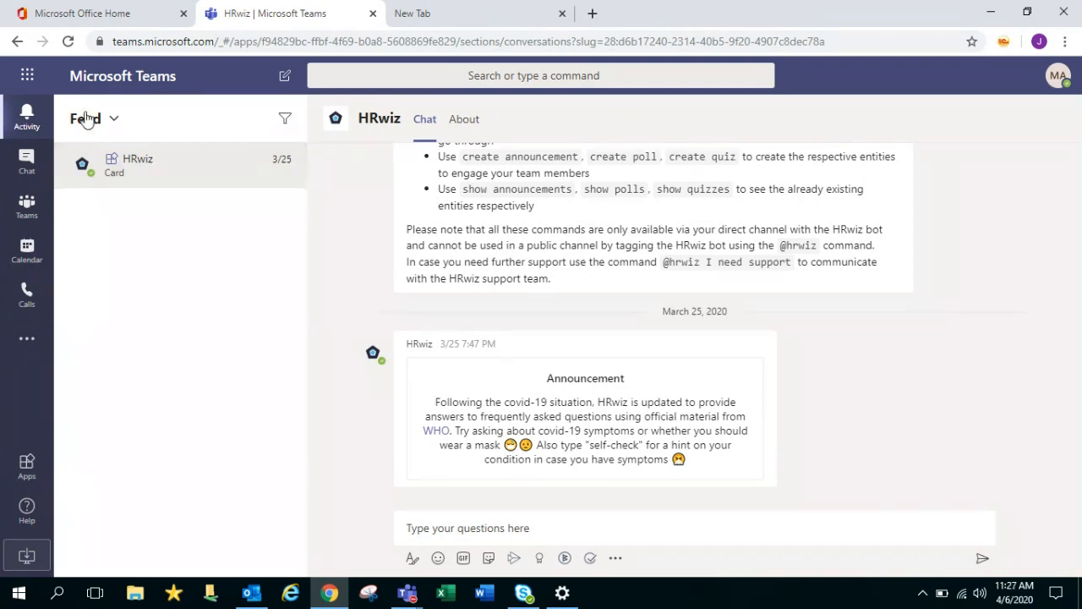
pyautogui.click(113, 121)
pyautogui.click(114, 188)
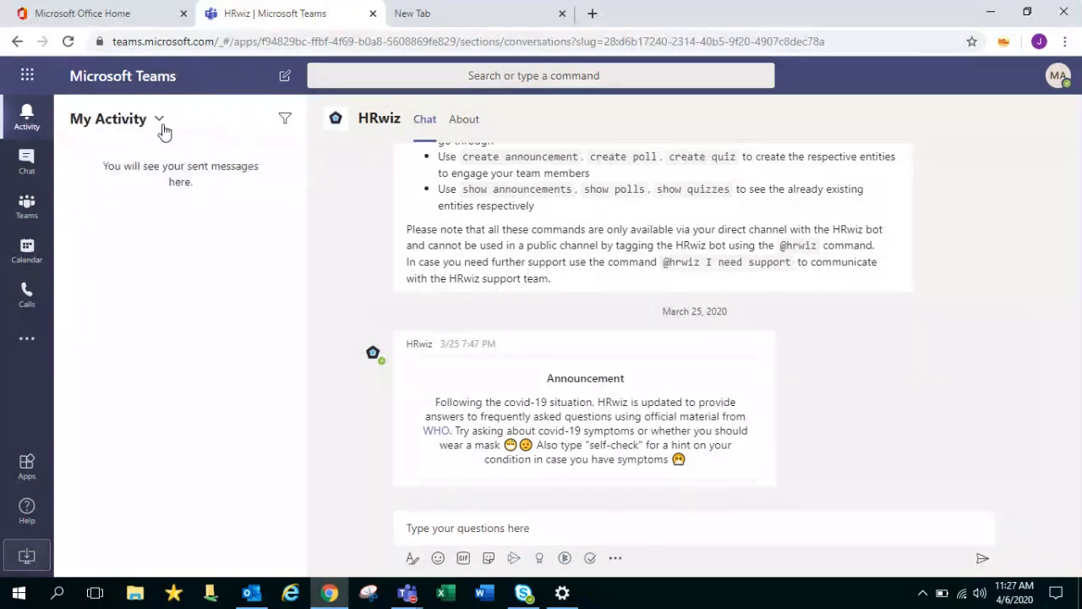
pyautogui.click(285, 119)
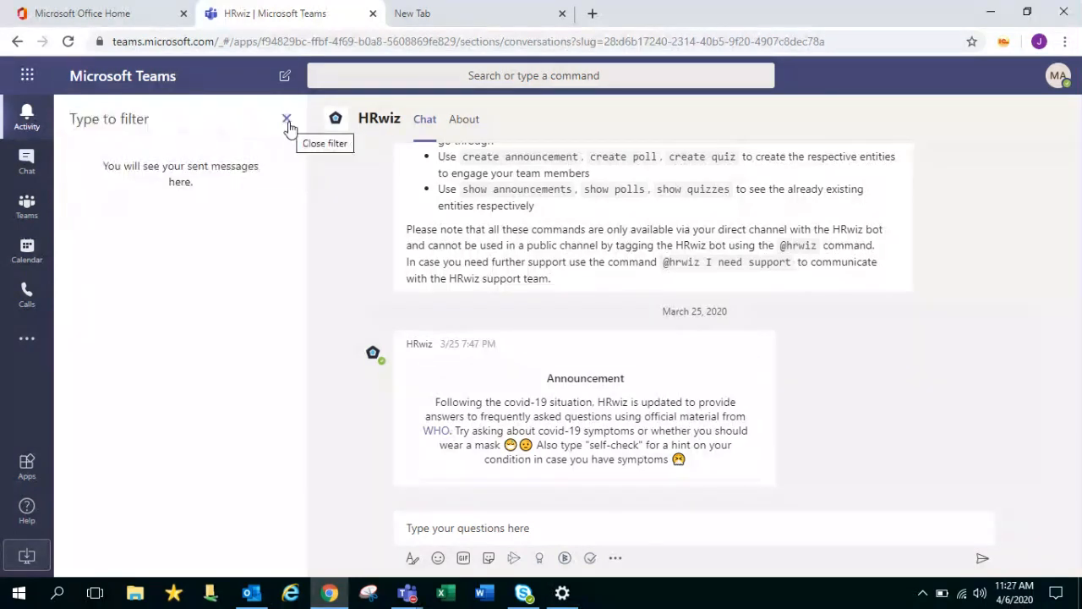
pyautogui.click(287, 120)
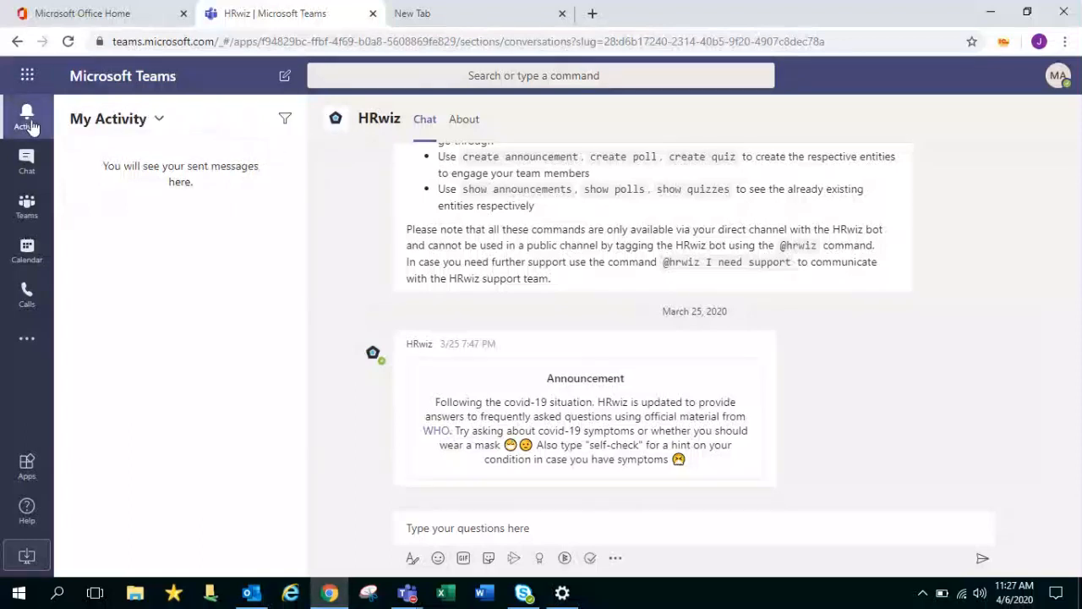
pyautogui.click(156, 123)
pyautogui.click(118, 159)
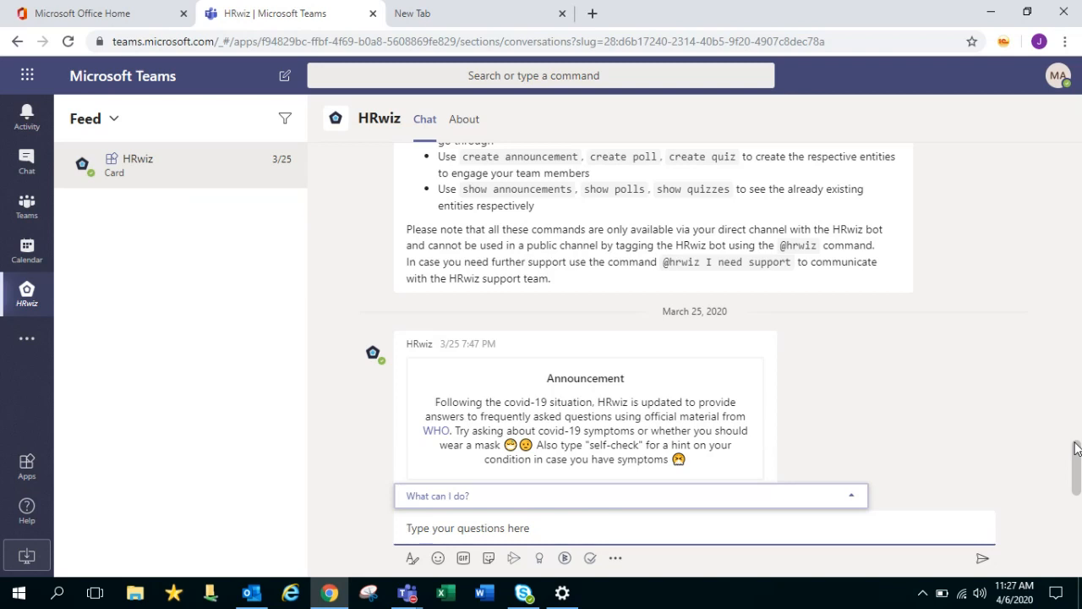
# Scroll the HRwiz chat, then show the Chat list with the external contact's conversation
pyautogui.moveTo(1076, 448); pyautogui.dragTo(1056, 164)
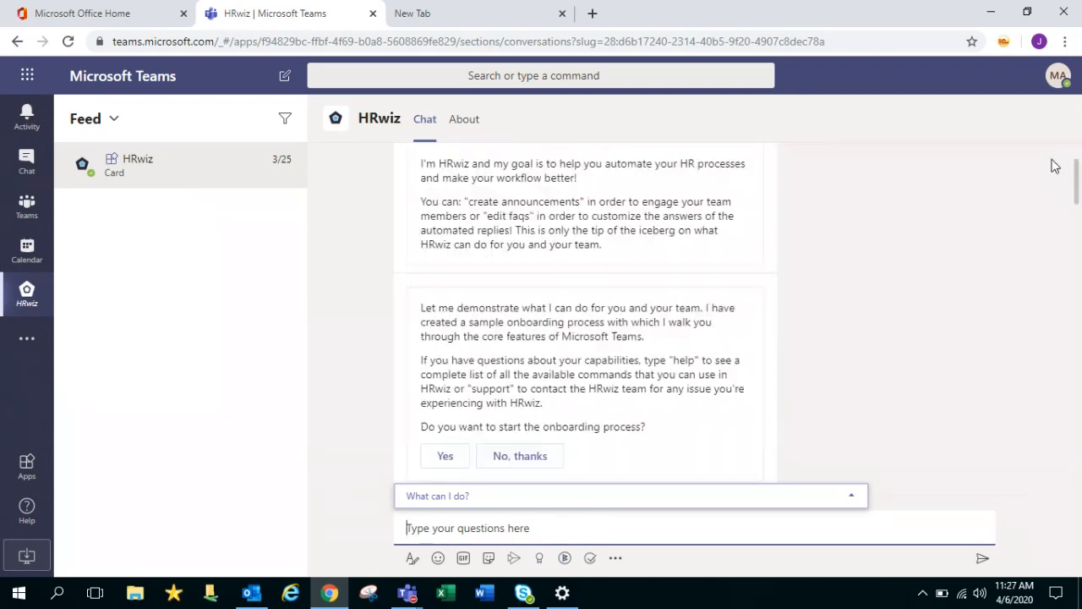
pyautogui.click(40, 125)
pyautogui.click(36, 173)
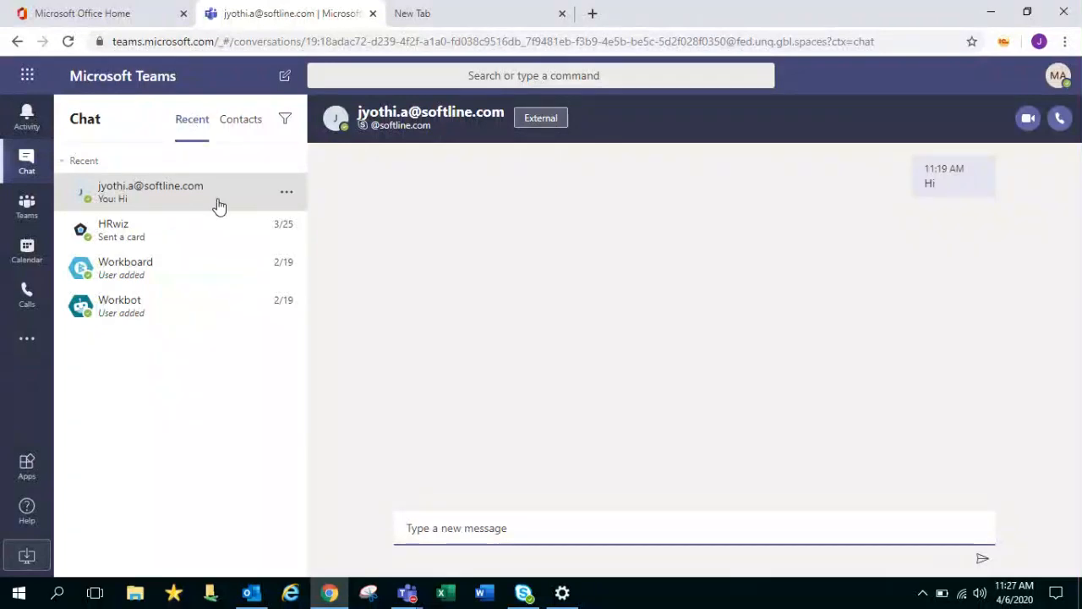
pyautogui.click(195, 234)
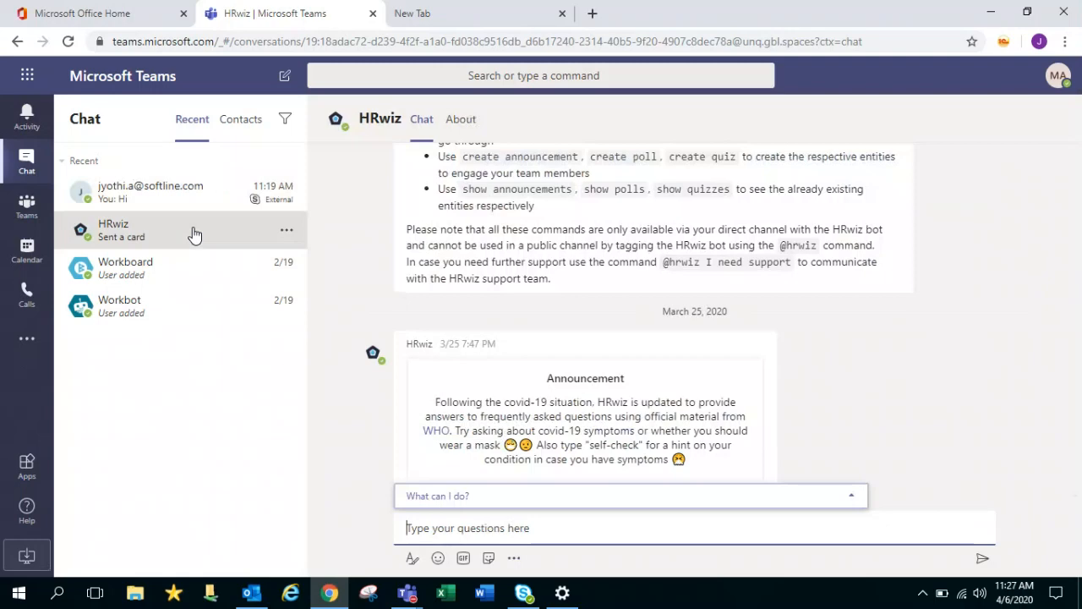
pyautogui.moveTo(1074, 466); pyautogui.dragTo(1045, 204)
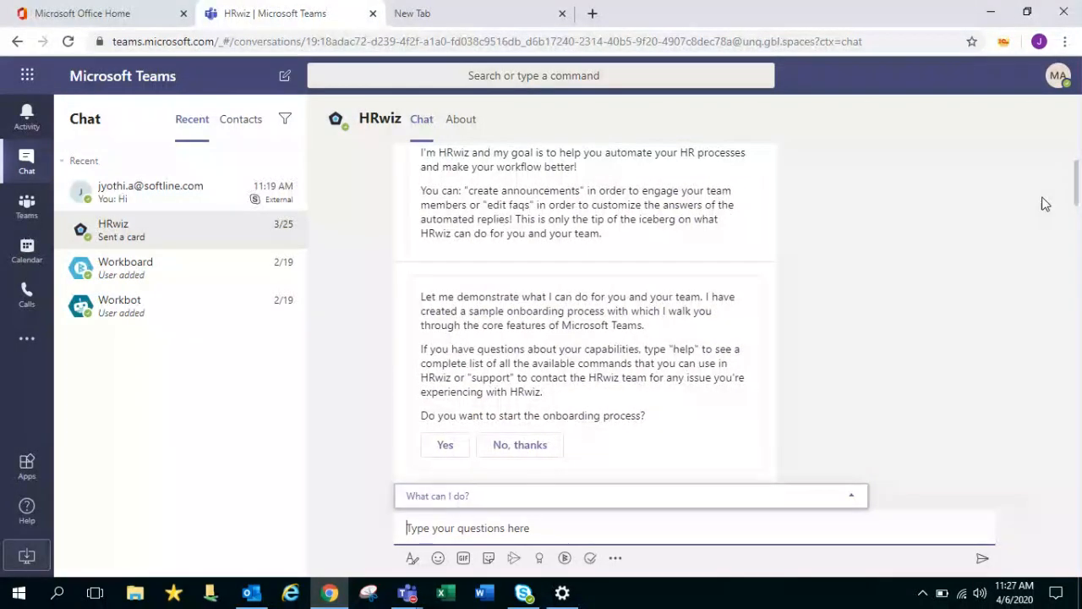
pyautogui.moveTo(1076, 203); pyautogui.dragTo(1075, 349)
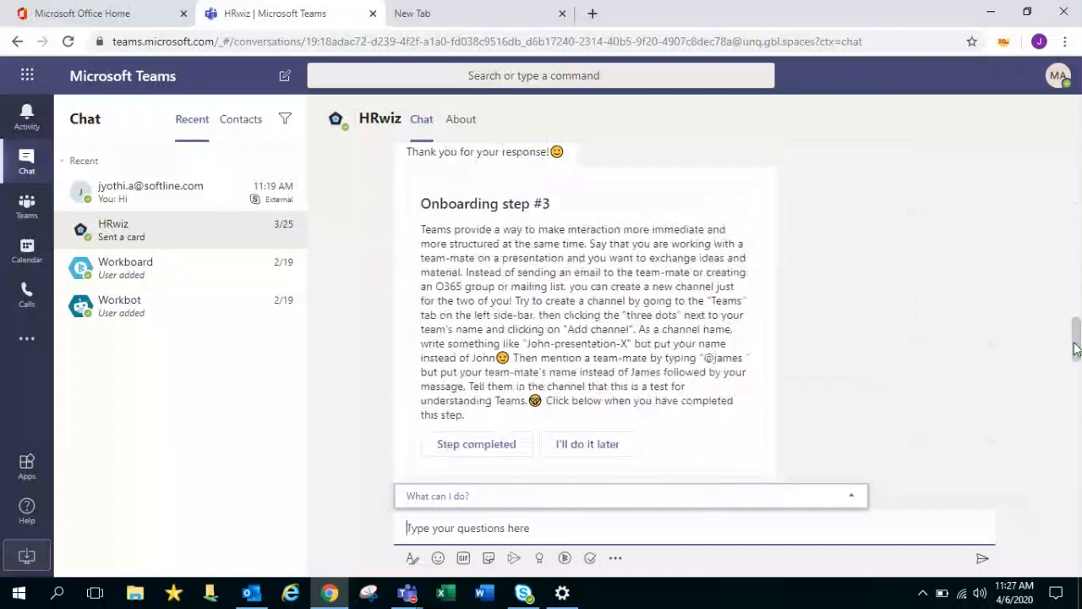
pyautogui.click(241, 121)
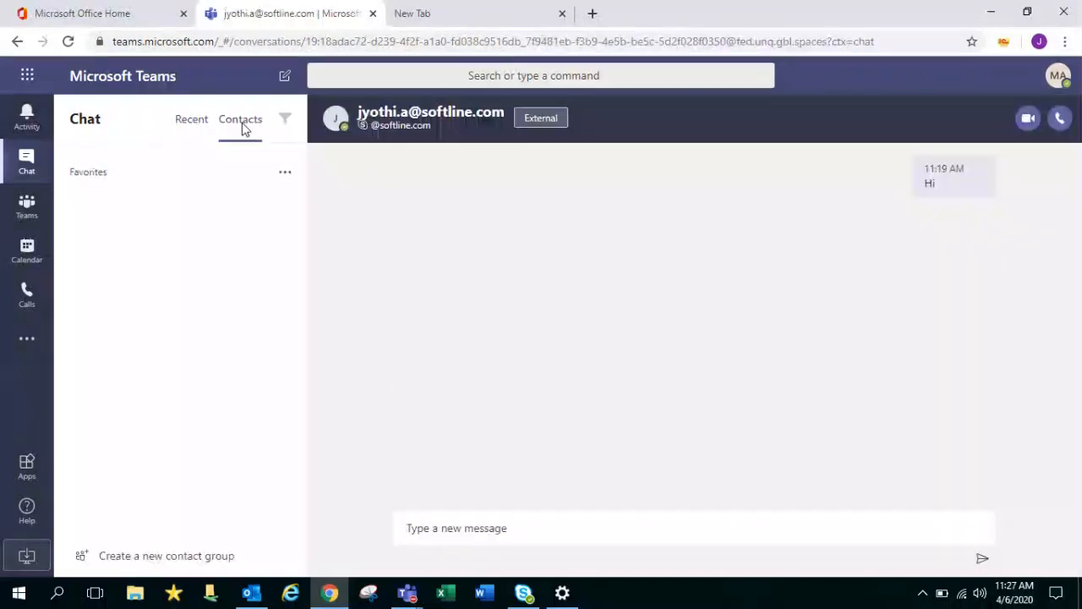
pyautogui.click(194, 135)
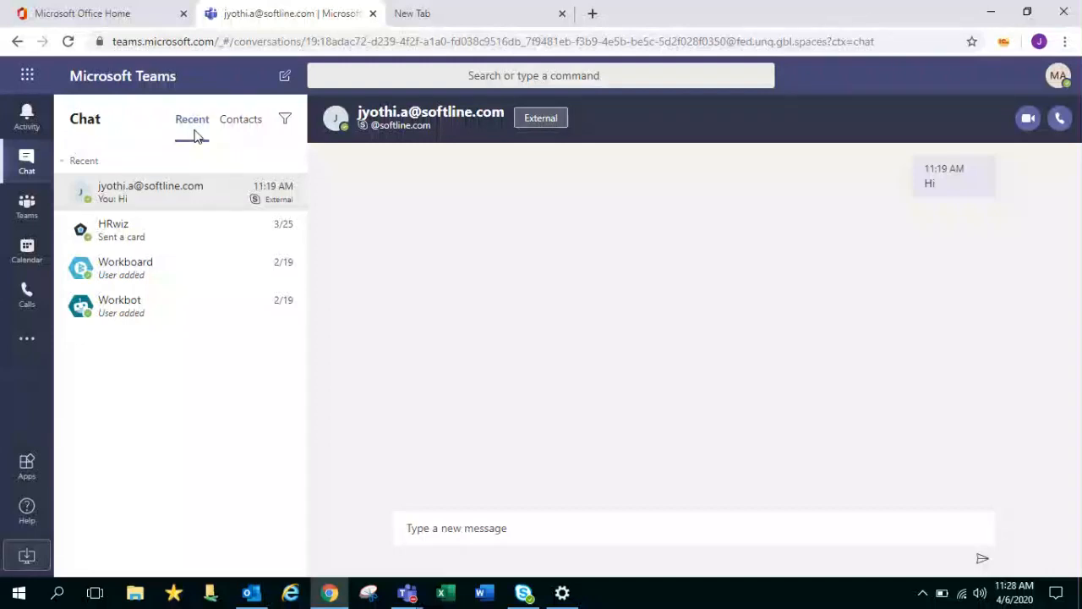
pyautogui.click(282, 121)
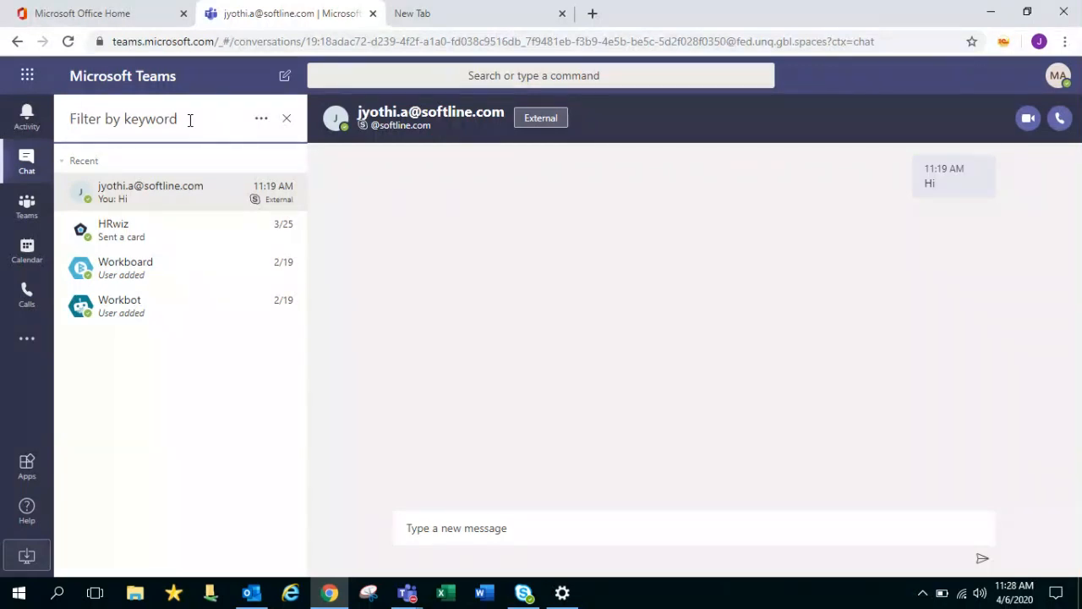
pyautogui.write('sent')
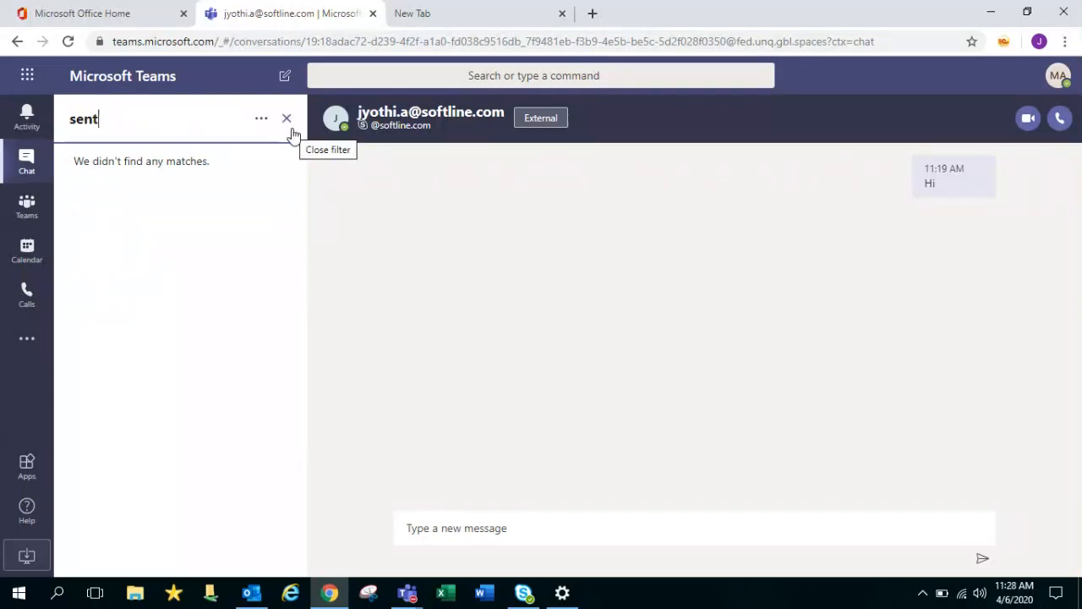
pyautogui.press('BackSpace')
pyautogui.press('BackSpace')
pyautogui.press('BackSpace')
pyautogui.press('BackSpace')
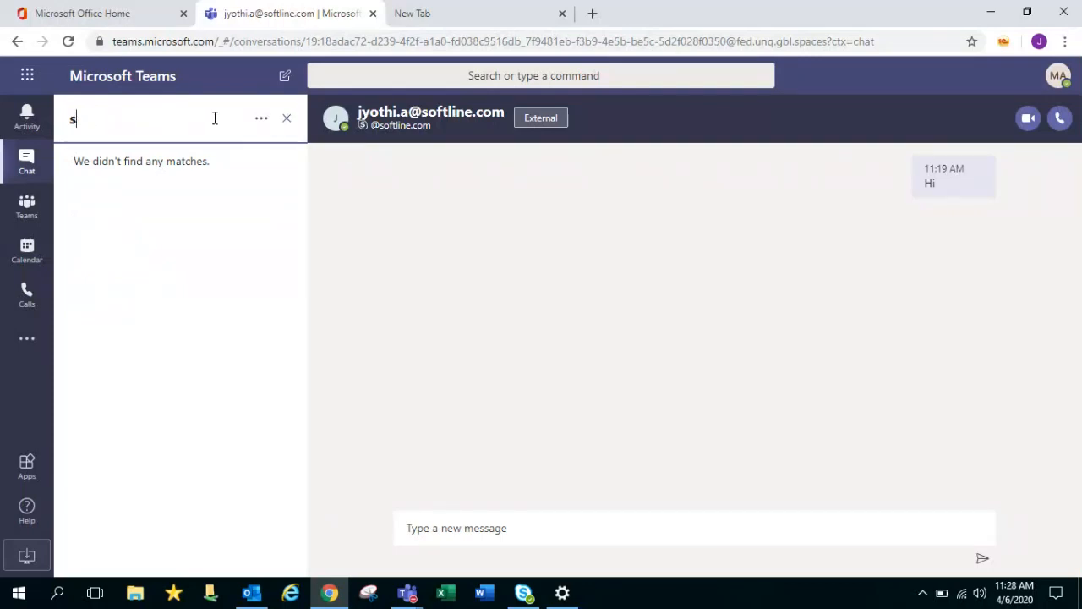
pyautogui.click(287, 120)
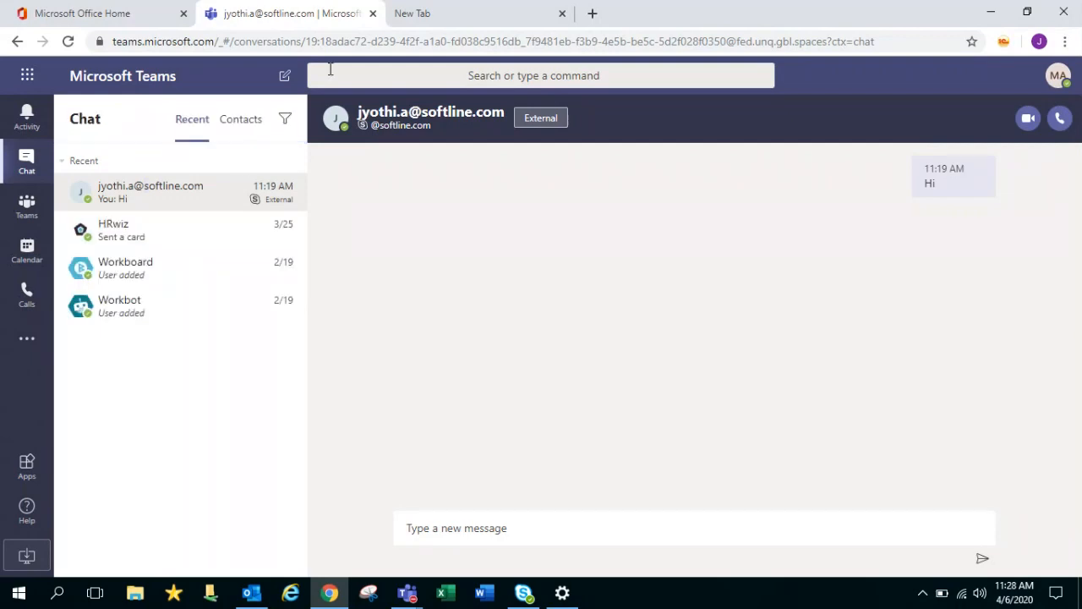
# Start a new chat addressed to the suggested external contact and send them 'Hi'
pyautogui.click(288, 84)
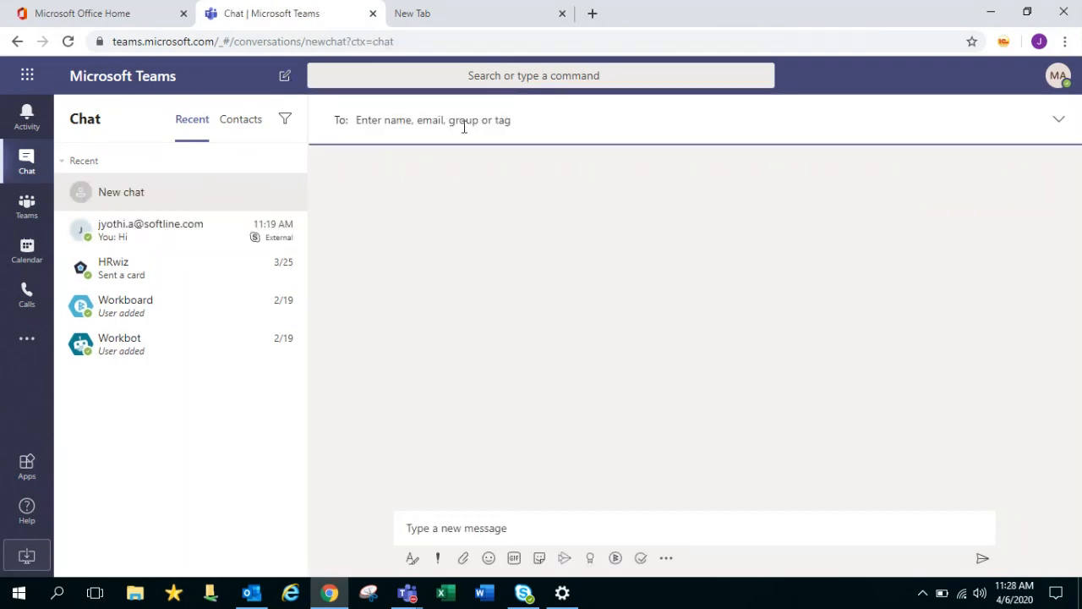
pyautogui.write('jay')
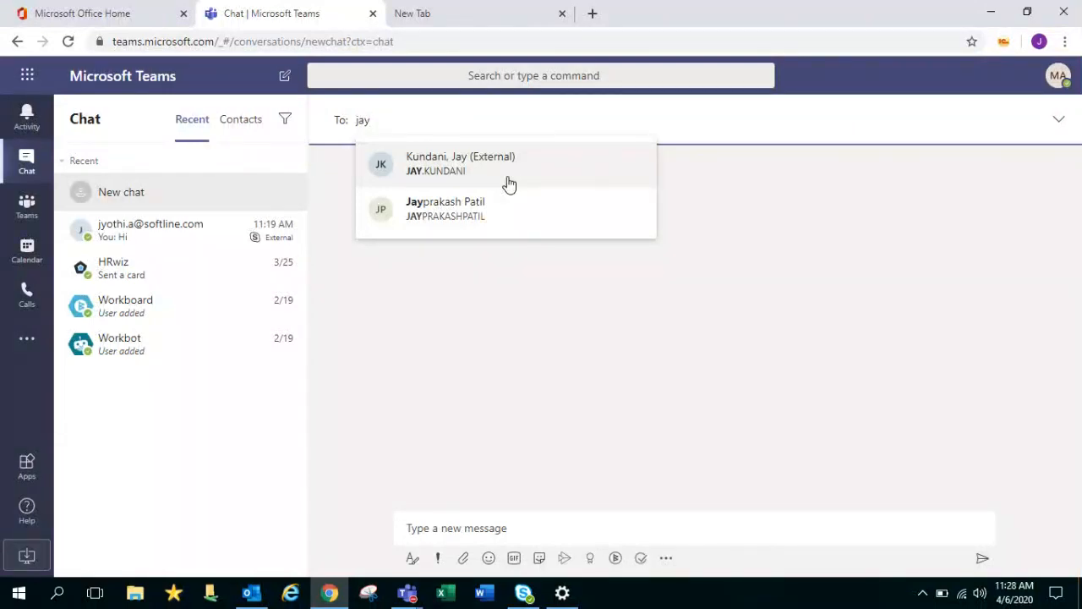
pyautogui.click(509, 184)
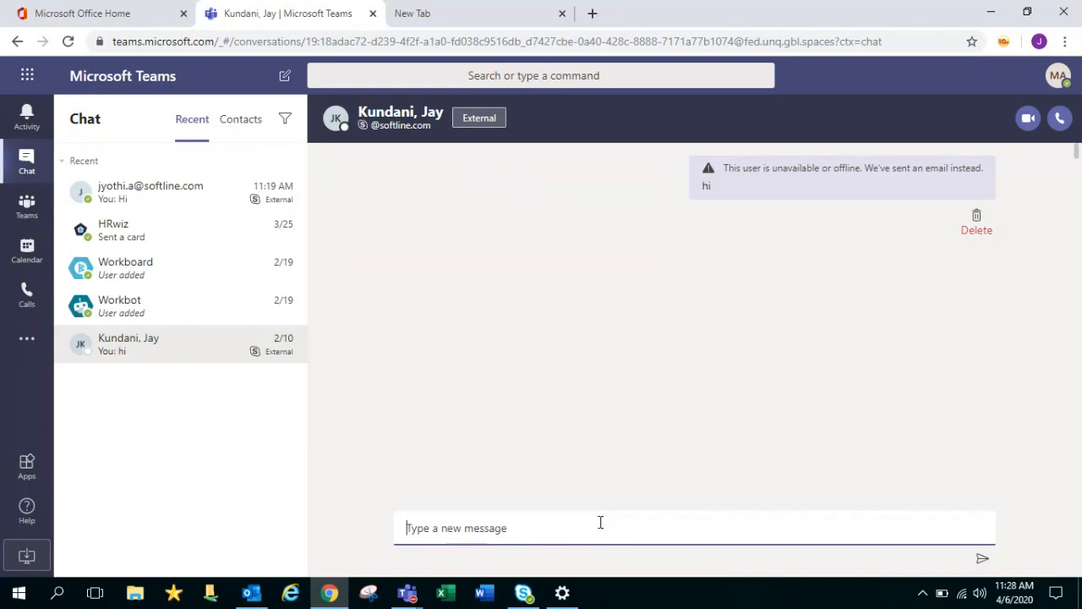
pyautogui.write('Hi')
pyautogui.press('Return')
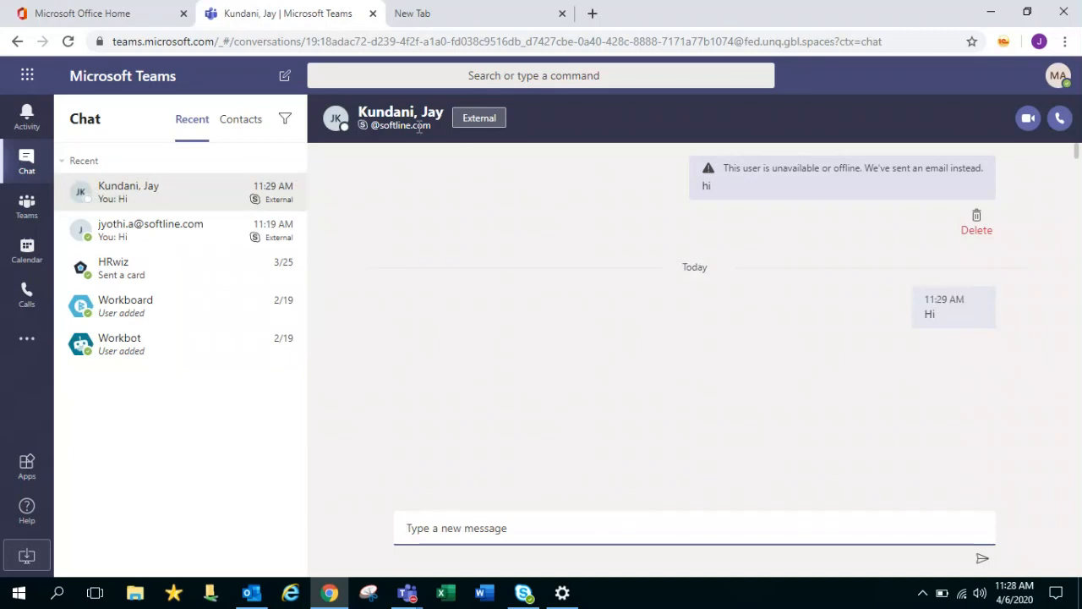
pyautogui.moveTo(404, 127)
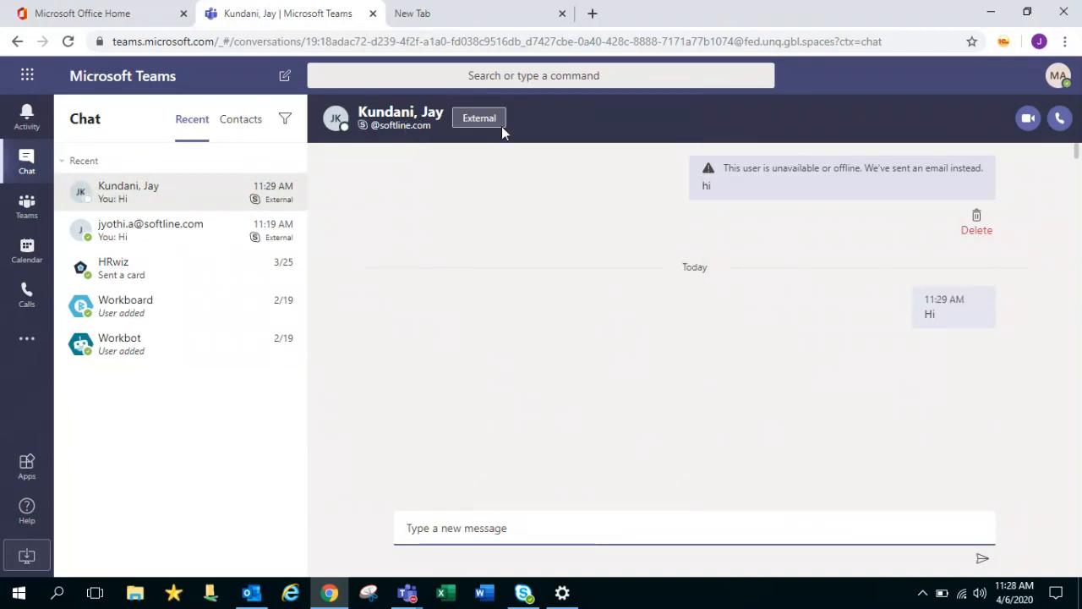
pyautogui.moveTo(503, 127)
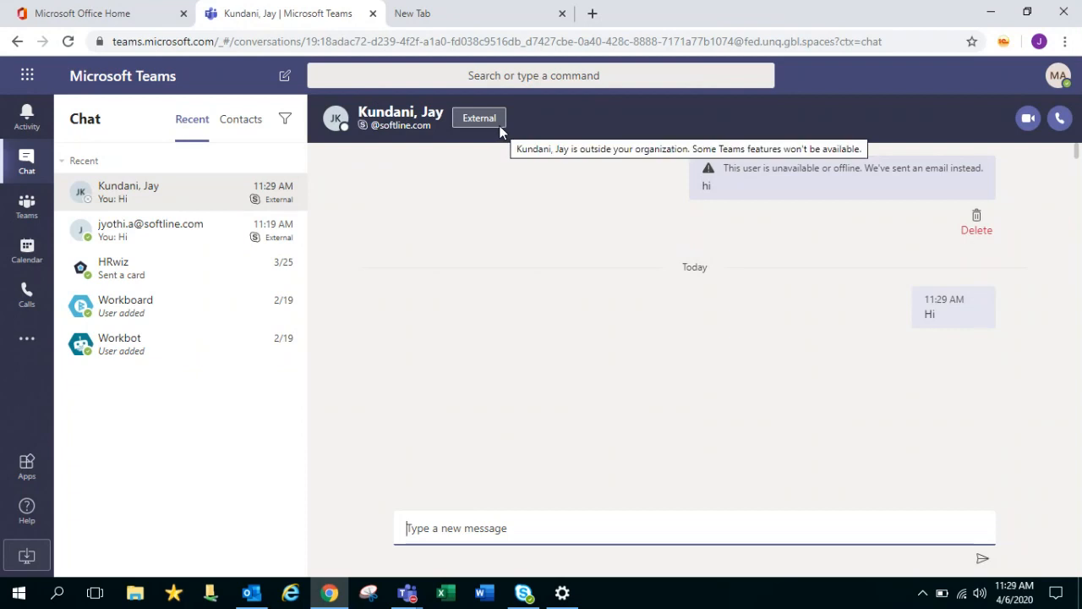
pyautogui.click(493, 77)
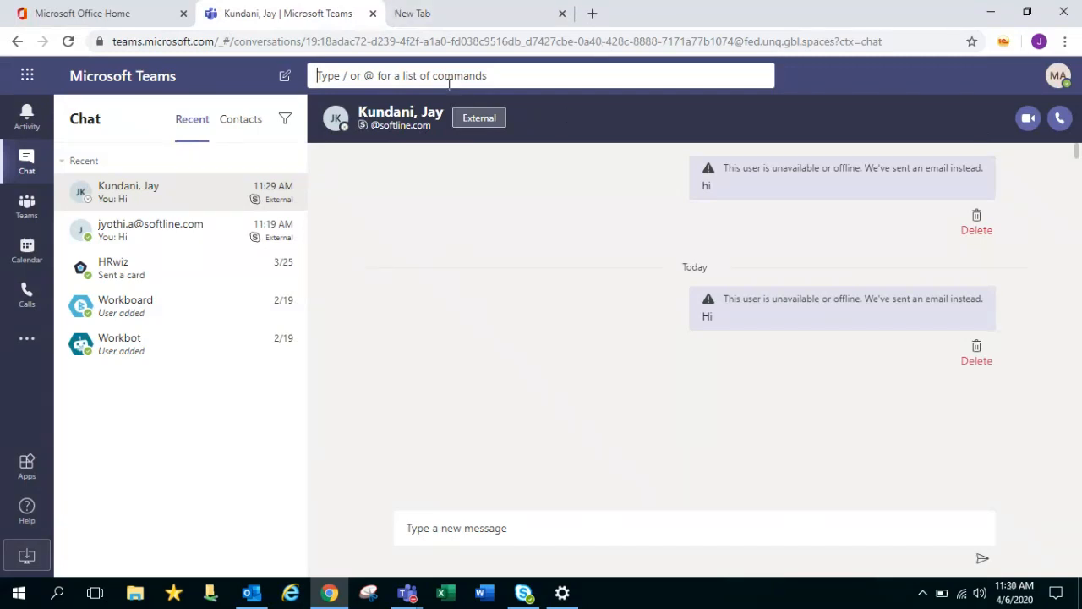
# Switch between the external contact's conversation and the HRwiz bot conversation
pyautogui.click(4, 161)
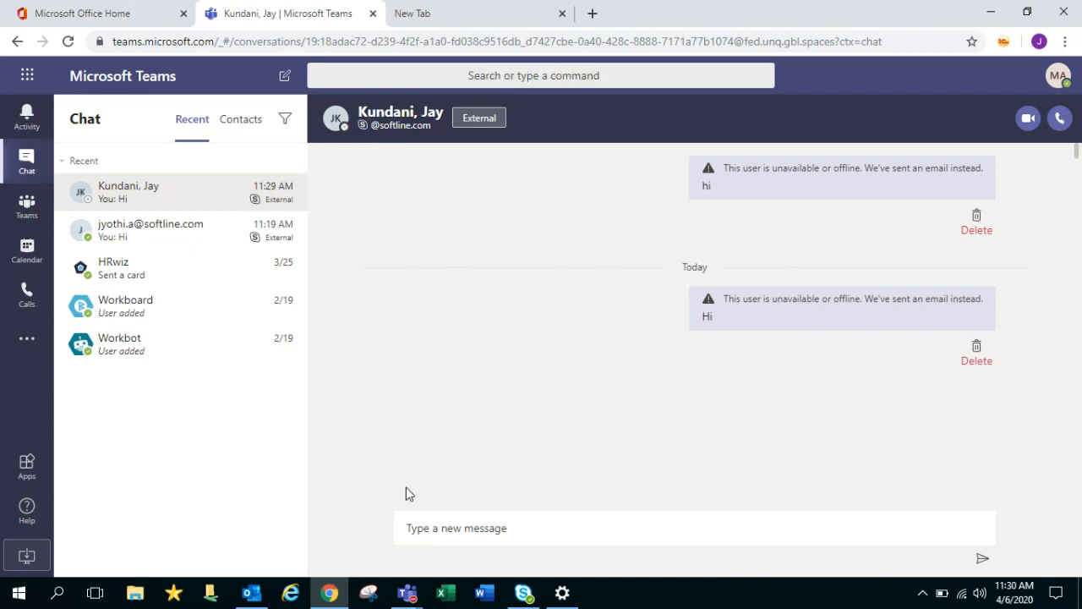
pyautogui.click(459, 531)
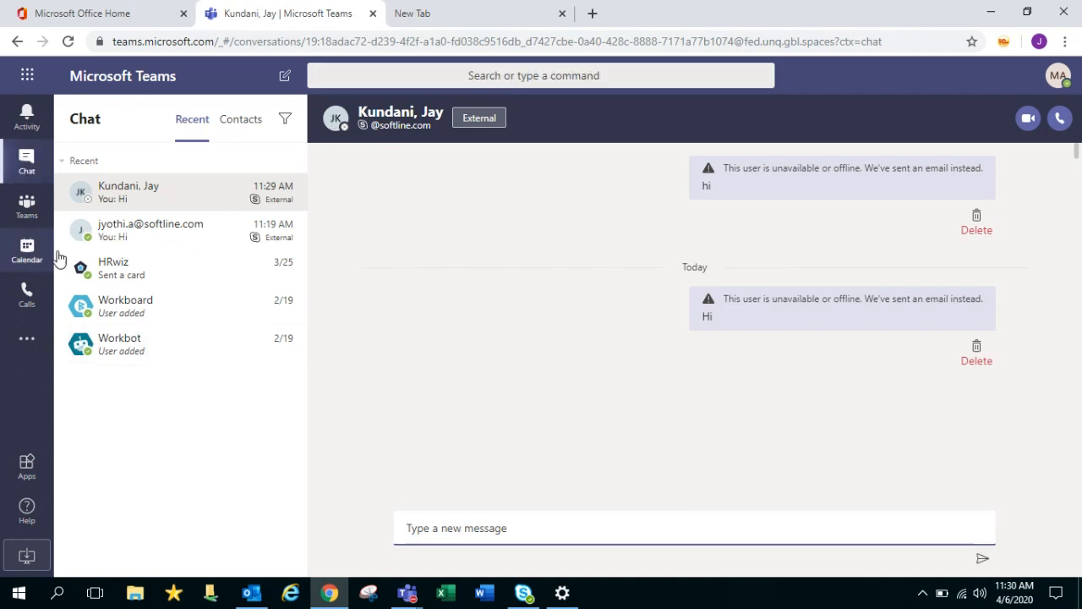
pyautogui.click(123, 224)
pyautogui.click(140, 269)
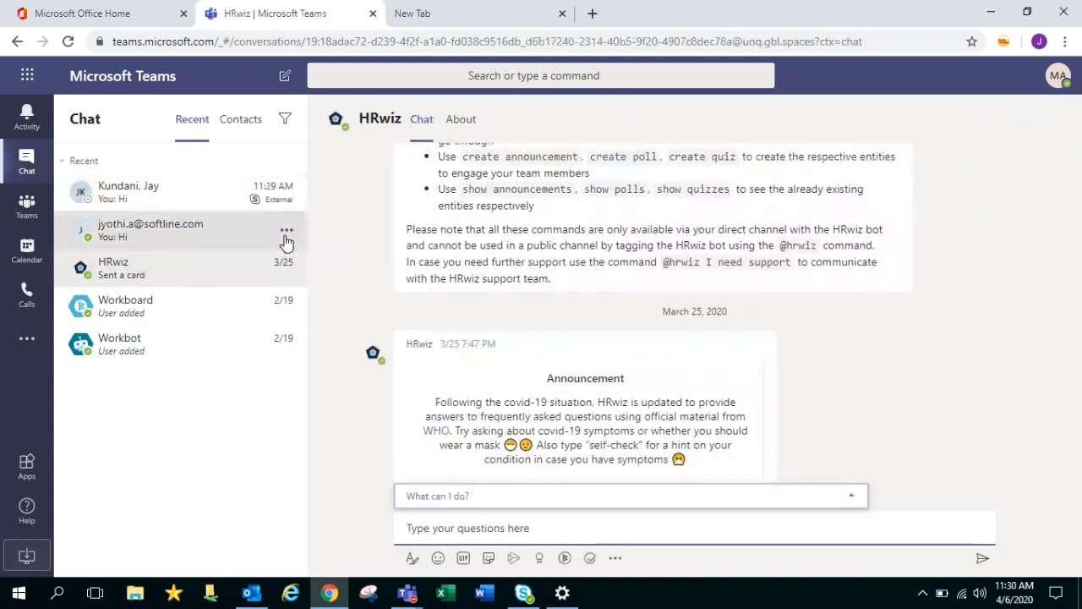
# Hide the external contact's chat from recent chats, then dismiss the Workboard options menu
pyautogui.click(286, 236)
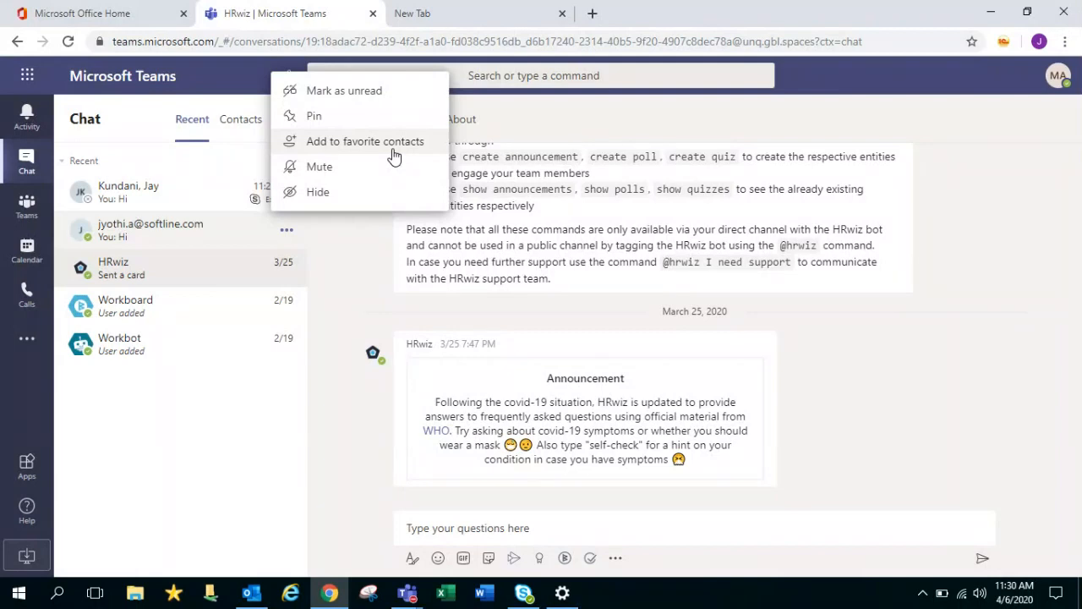
pyautogui.click(336, 192)
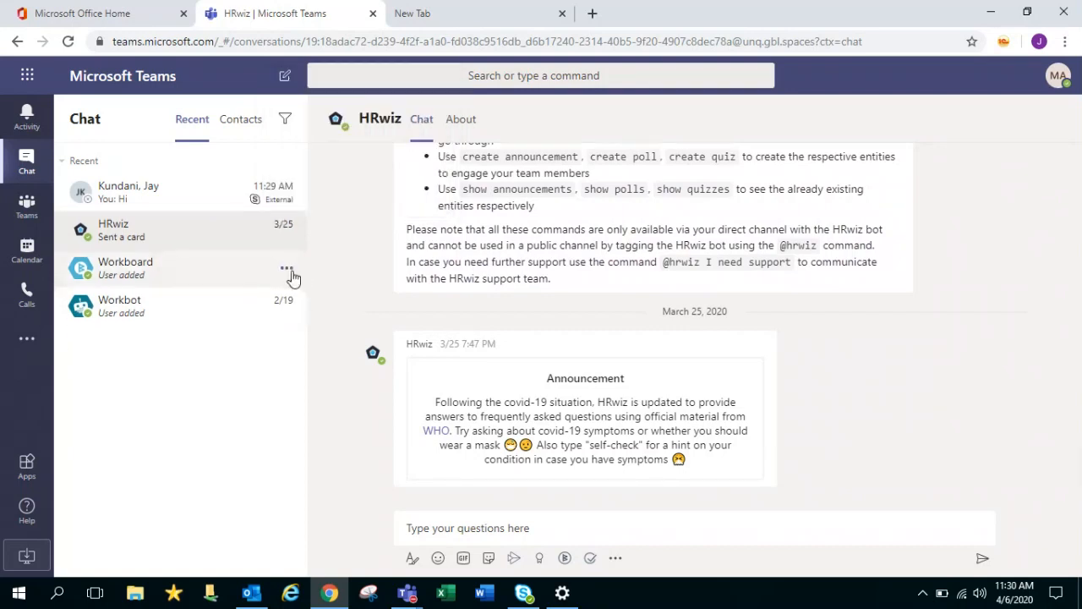
pyautogui.click(289, 269)
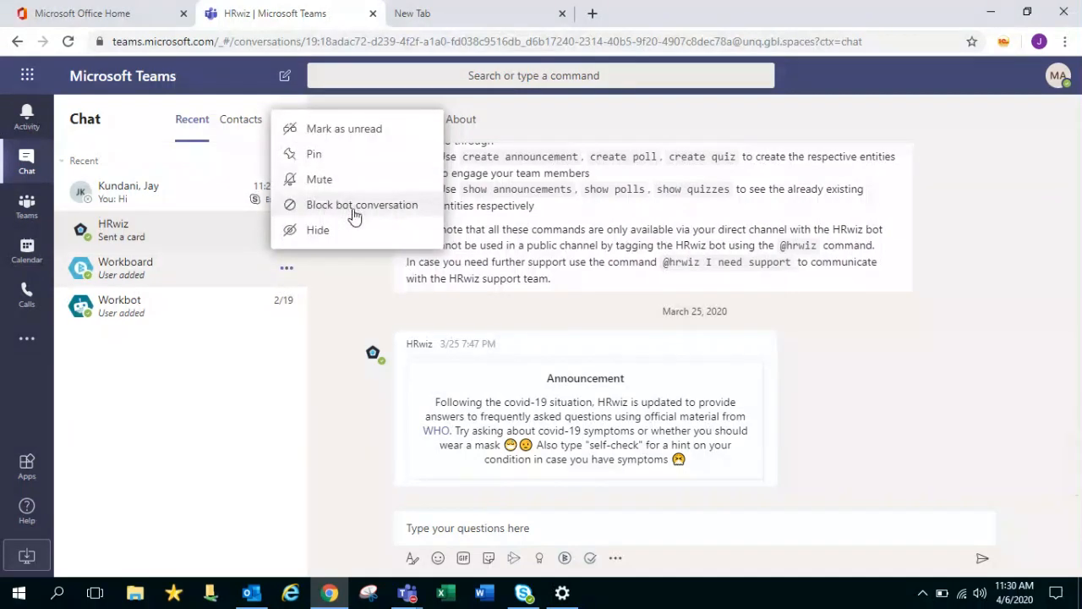
pyautogui.click(42, 182)
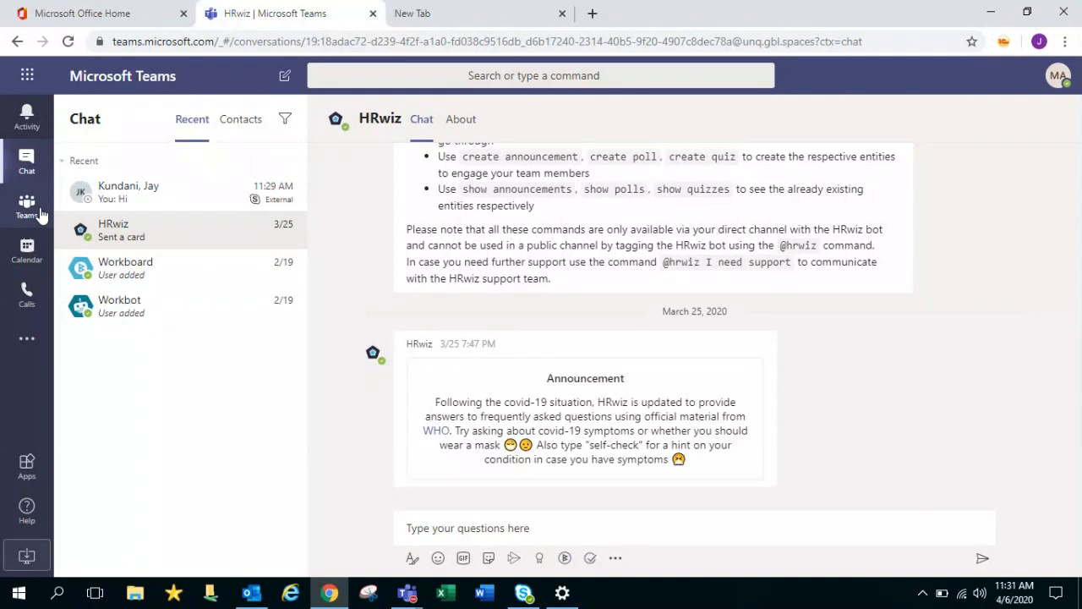
# Go to the Teams list and open Join or create a team, selecting the join-with-code field
pyautogui.click(41, 215)
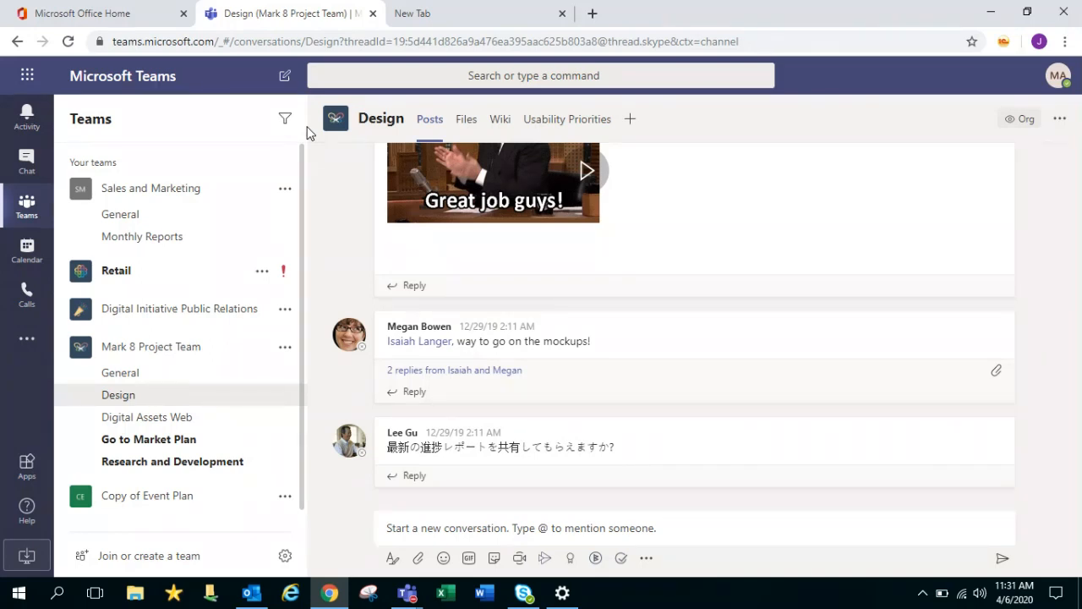
pyautogui.click(153, 564)
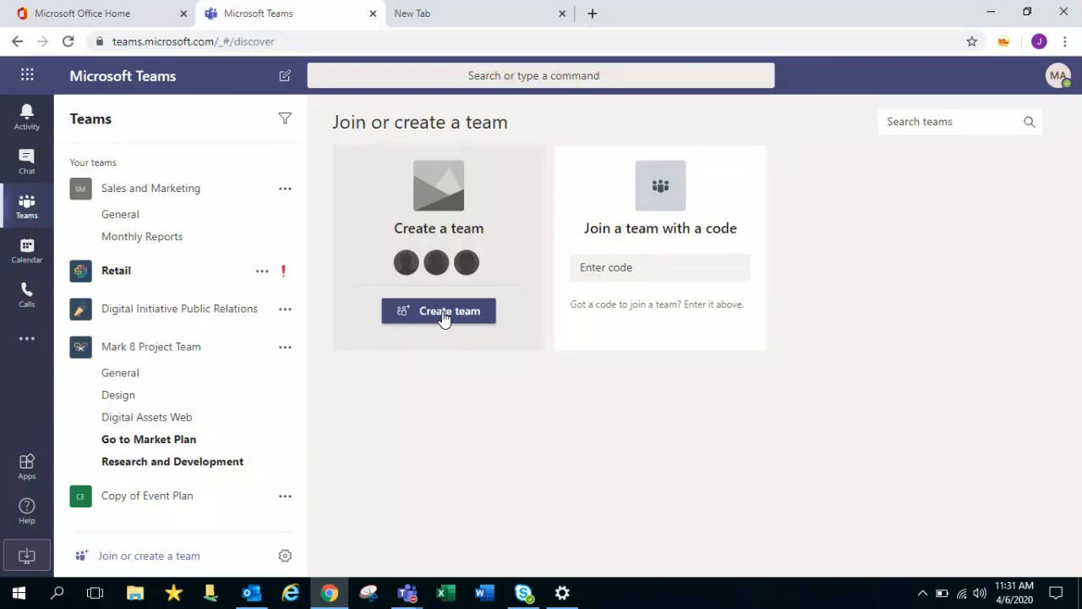
pyautogui.click(679, 277)
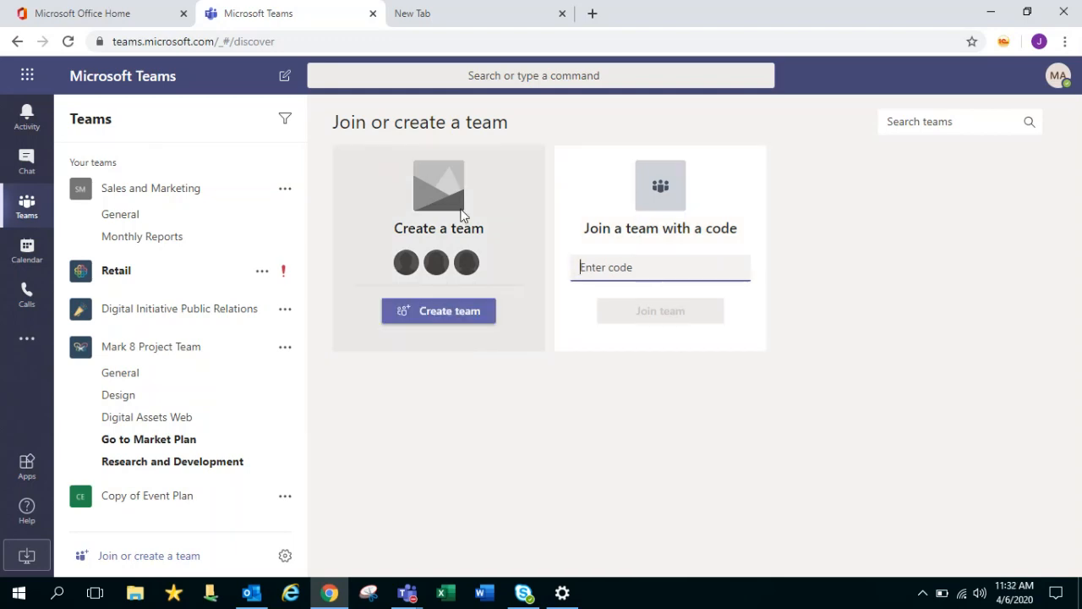
pyautogui.moveTo(438, 312)
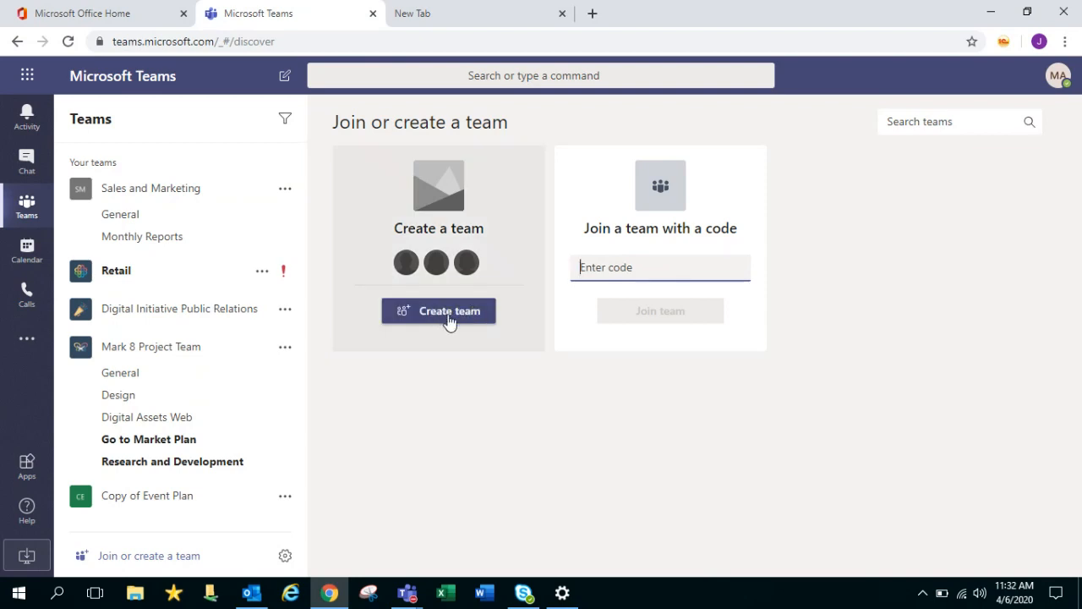
# Choose Create team and build the new team from scratch
pyautogui.click(449, 313)
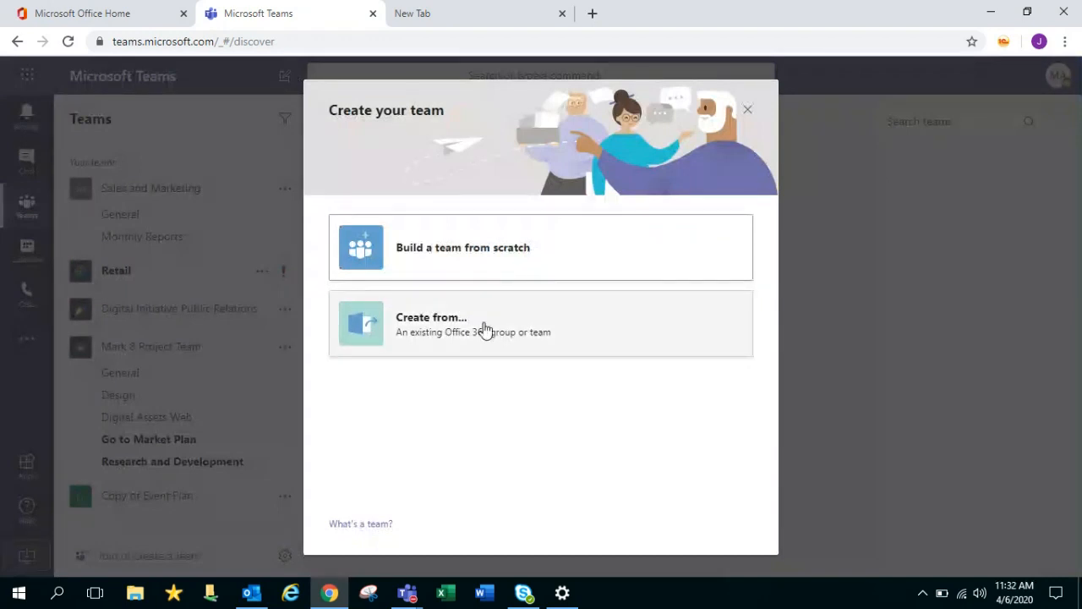
pyautogui.click(525, 264)
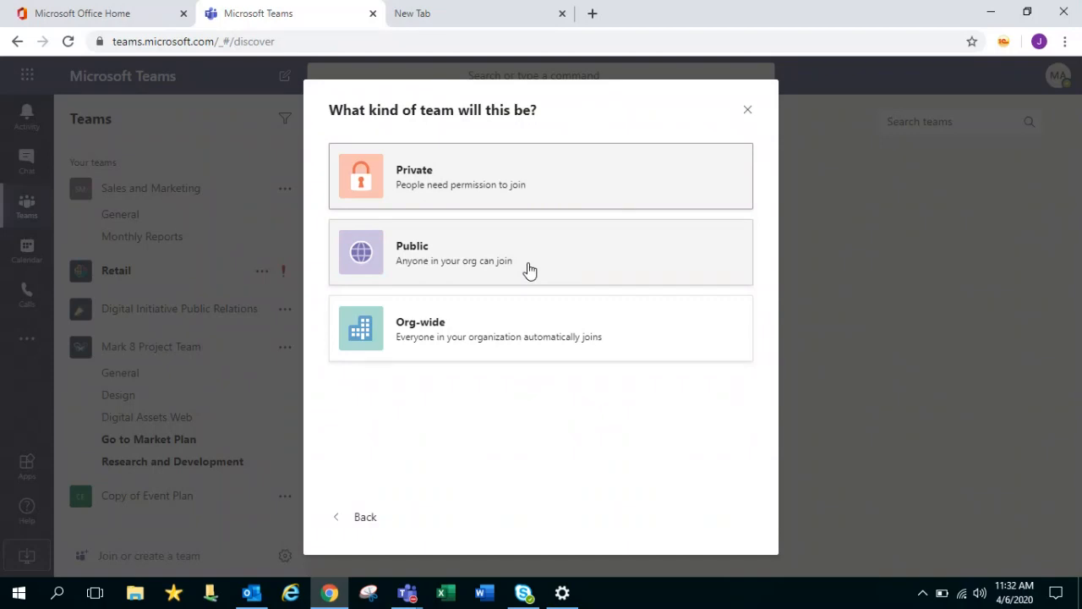
# Make the team Public, name it 'softline - teams', and create it
pyautogui.click(529, 269)
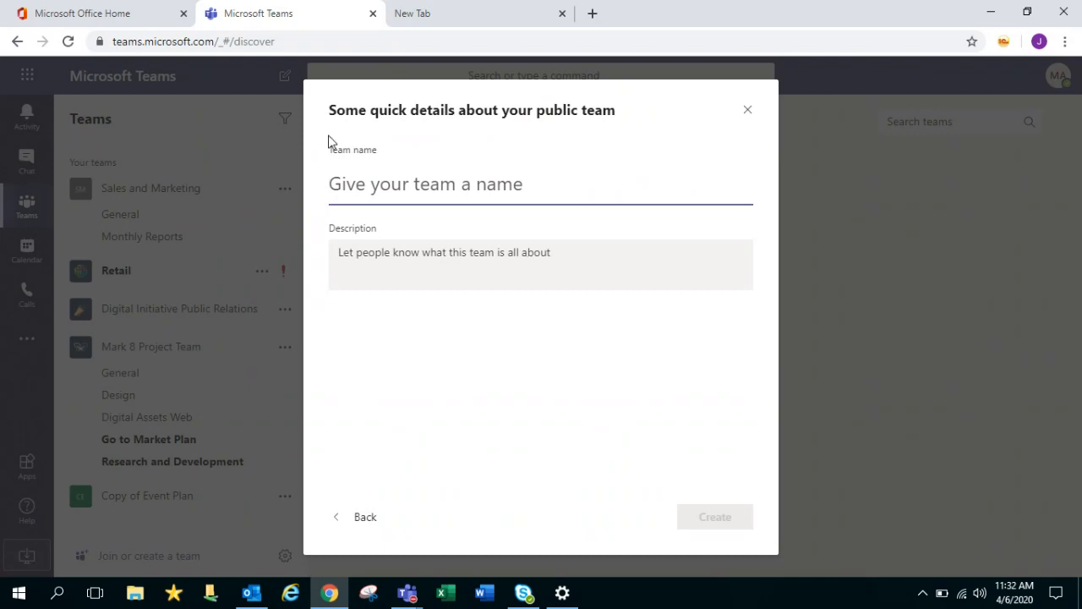
pyautogui.click(369, 519)
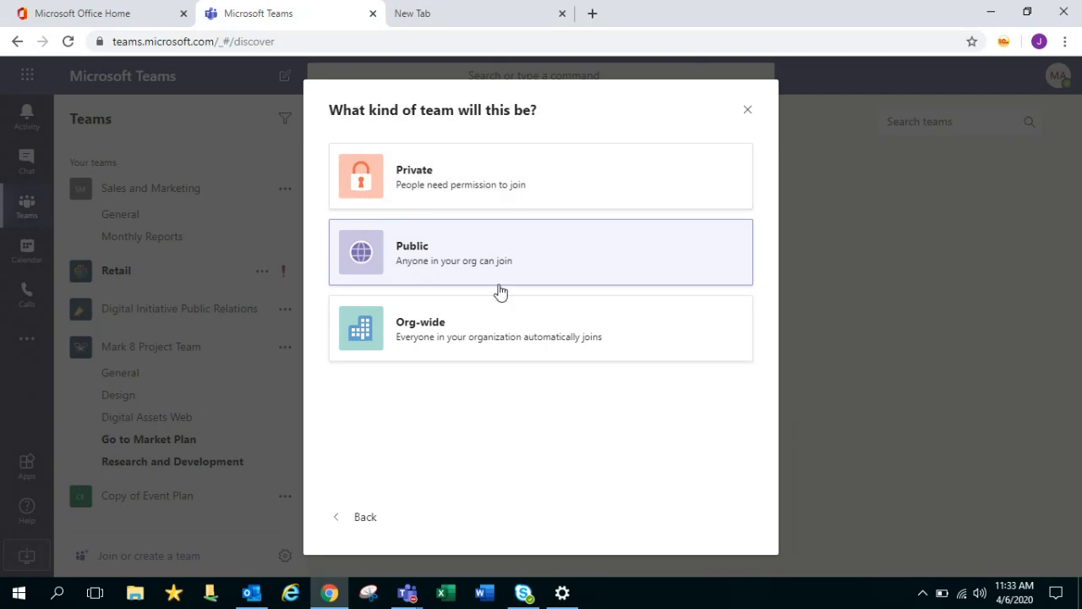
pyautogui.click(500, 288)
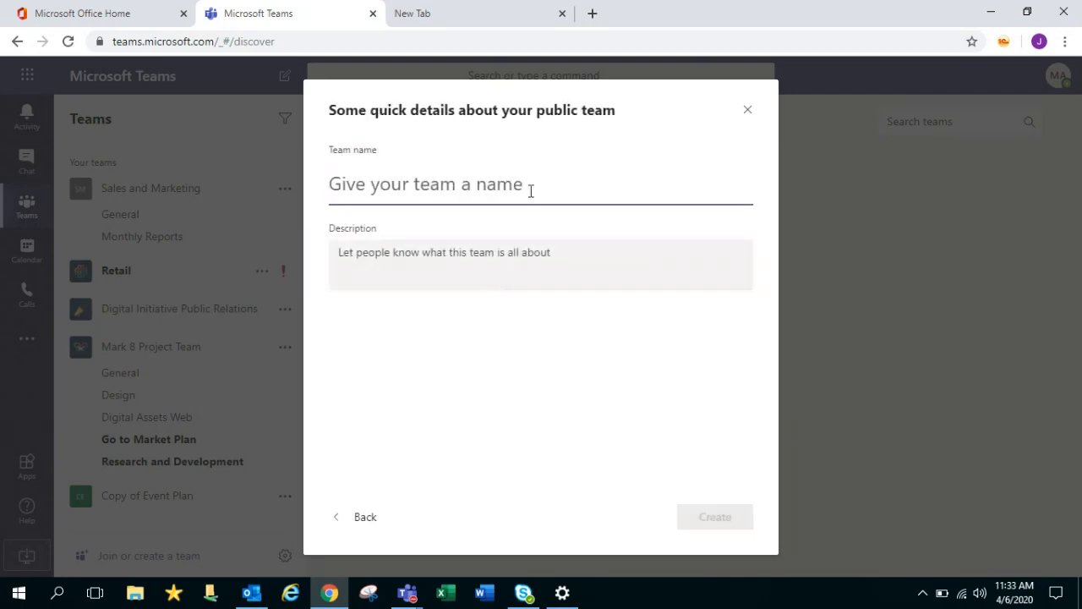
pyautogui.click(529, 186)
pyautogui.write('softli')
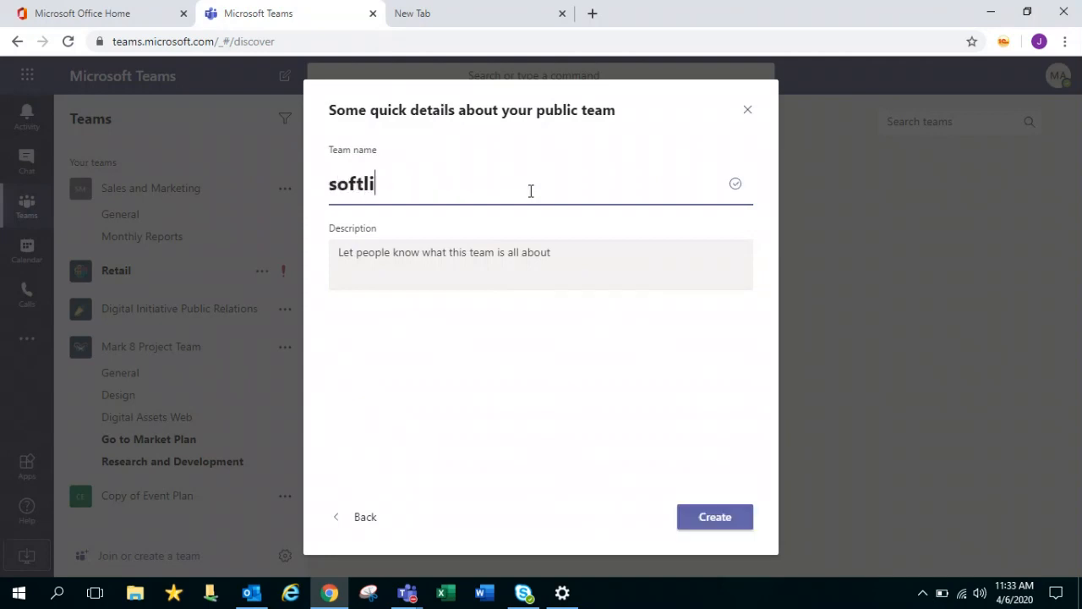
pyautogui.write('ne - tea')
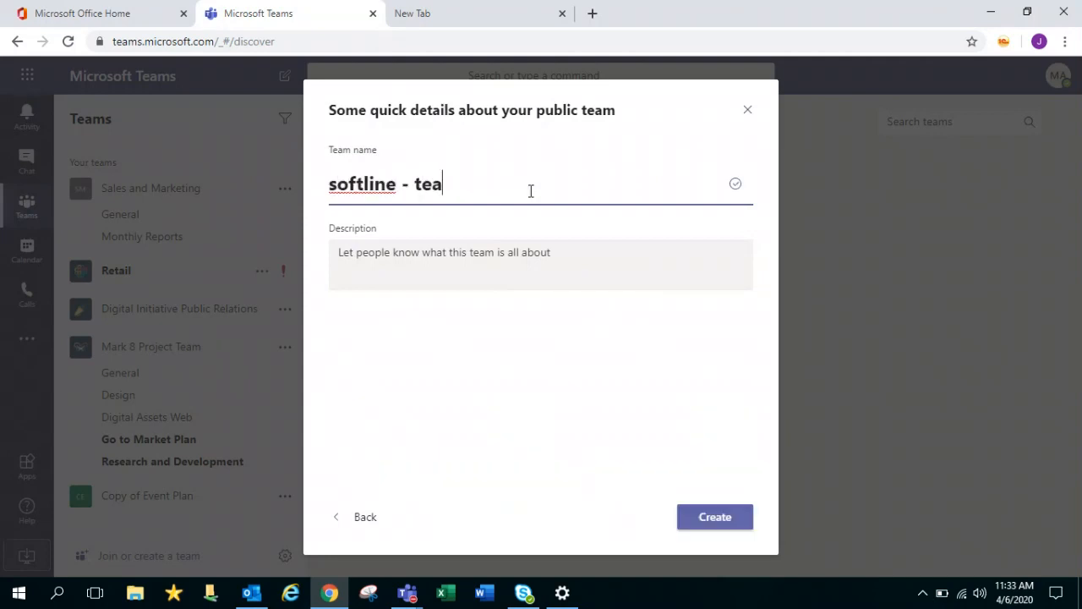
pyautogui.write('ms')
pyautogui.click(510, 258)
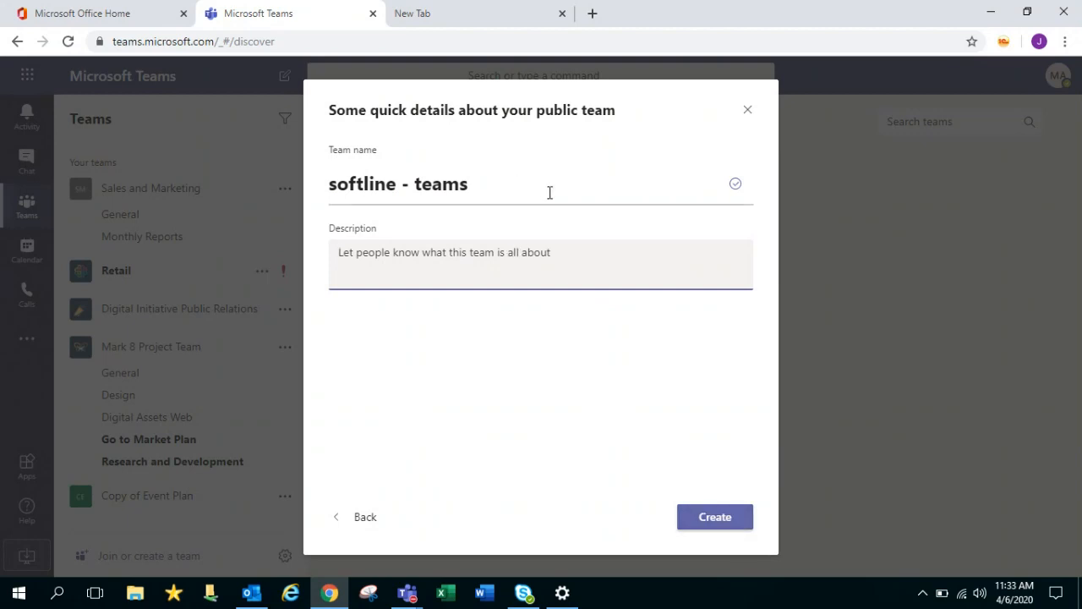
pyautogui.click(715, 521)
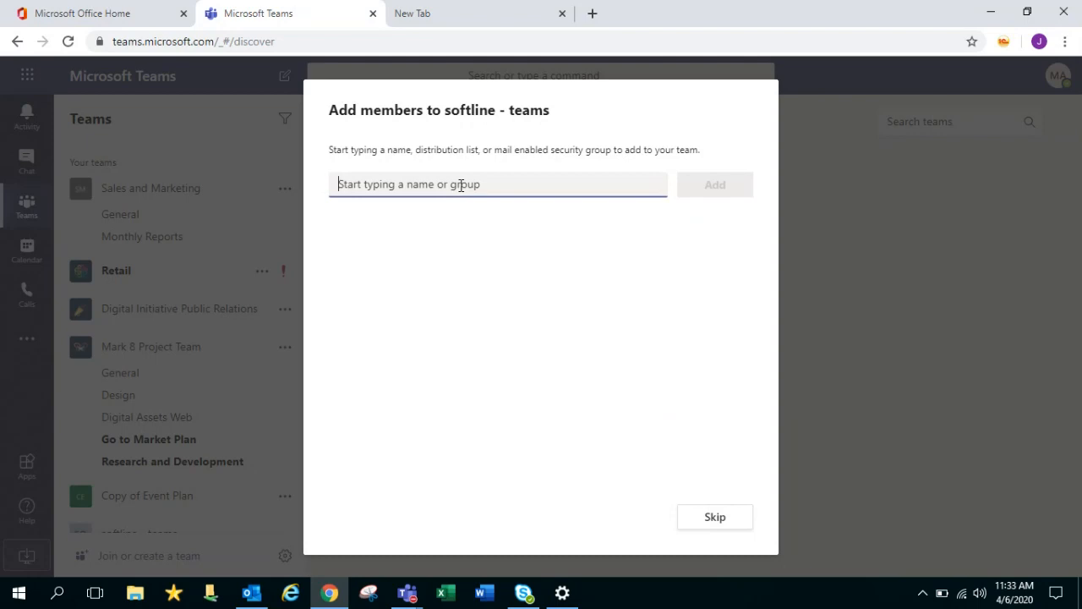
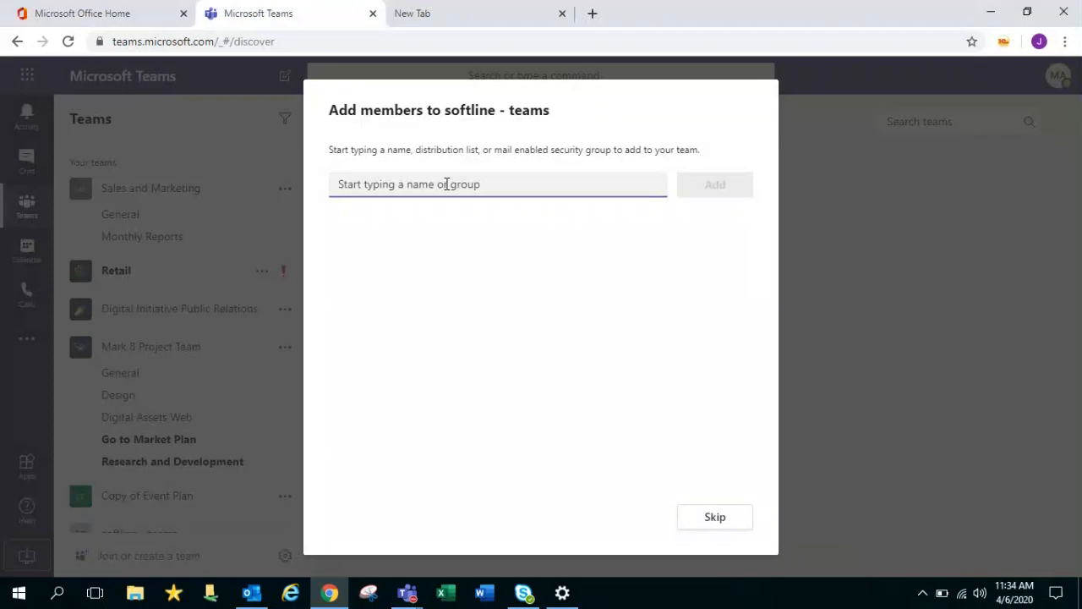
# Try several member searches that match nobody, clear the field, and skip adding members
pyautogui.write('s')
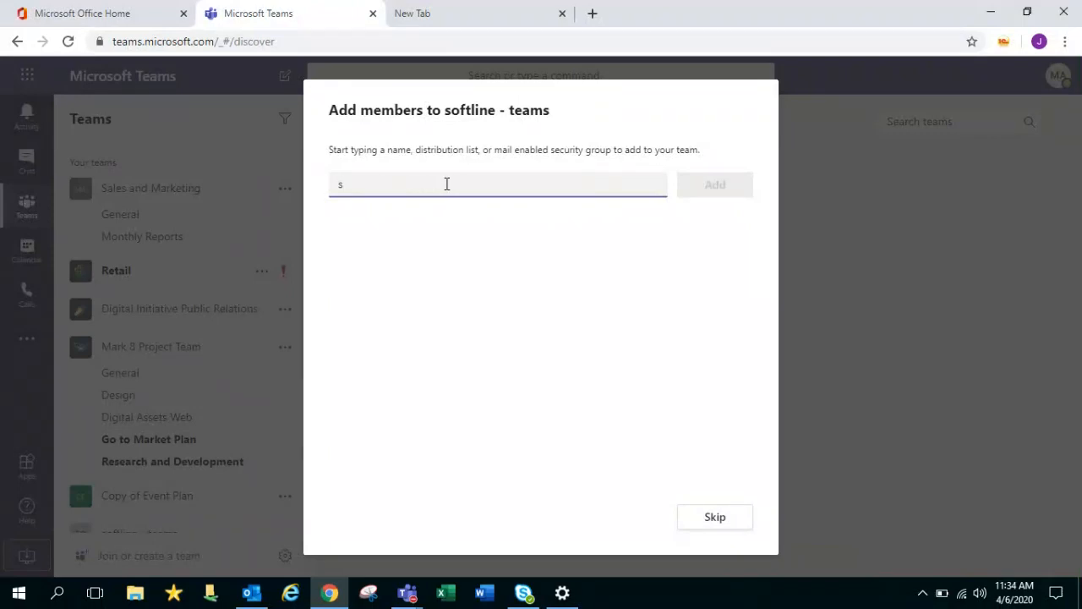
pyautogui.press('BackSpace')
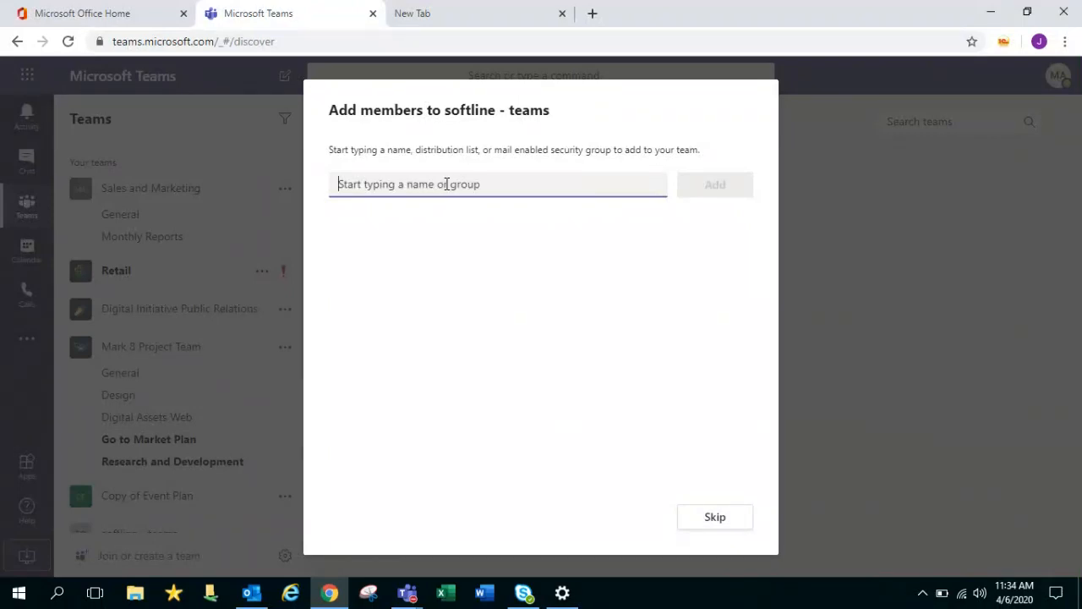
pyautogui.write('ha')
pyautogui.press('BackSpace')
pyautogui.press('BackSpace')
pyautogui.write('ma')
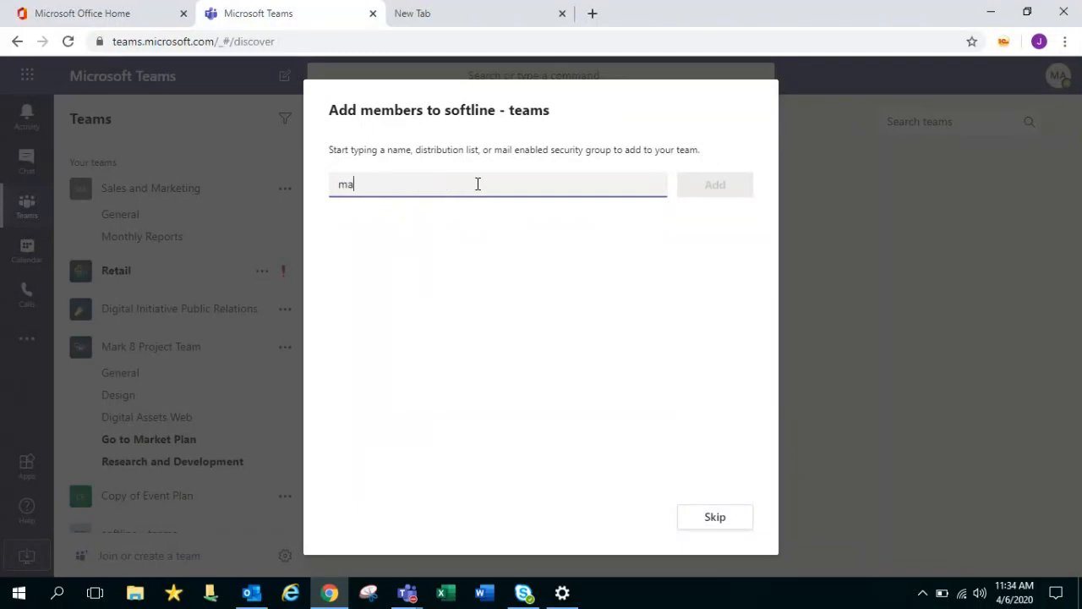
pyautogui.press('BackSpace')
pyautogui.press('BackSpace')
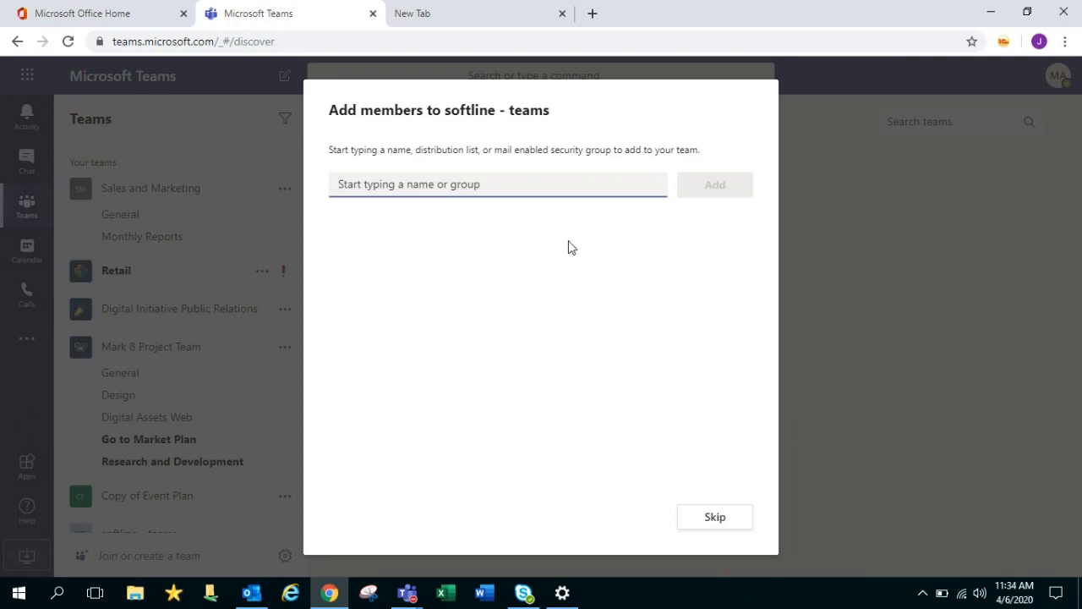
pyautogui.click(726, 523)
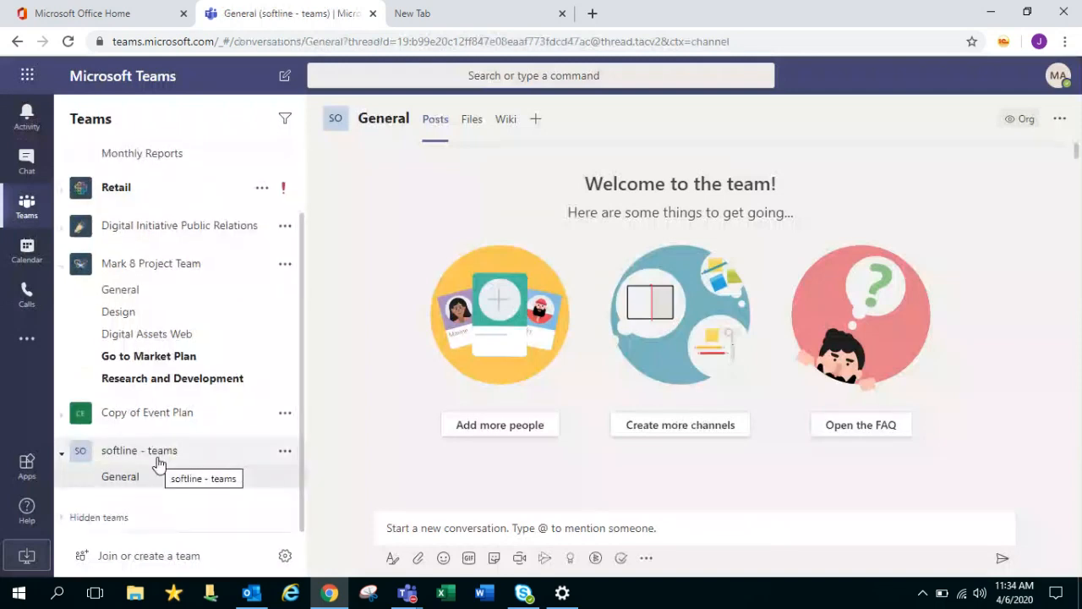
# Collapse and re-expand softline - teams in the teams list, then open its More options menu
pyautogui.click(159, 463)
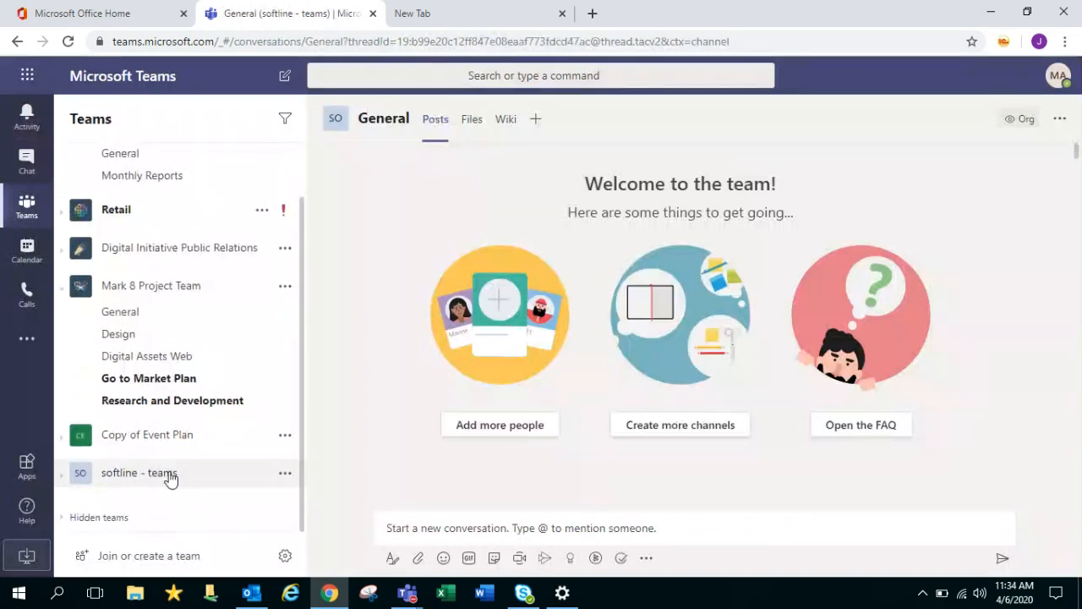
pyautogui.click(169, 473)
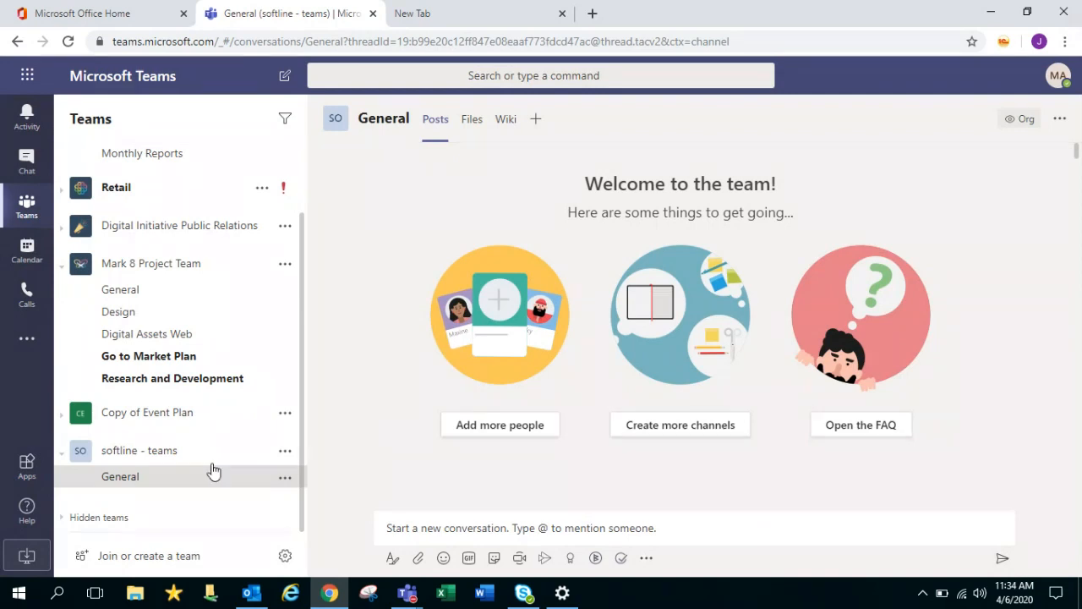
pyautogui.click(286, 453)
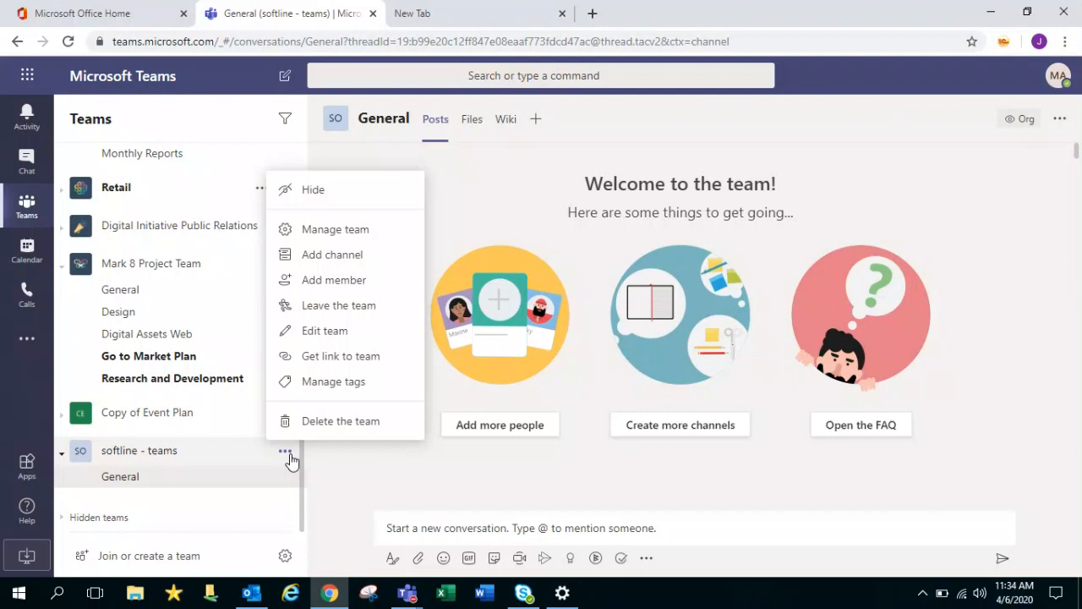
pyautogui.click(354, 242)
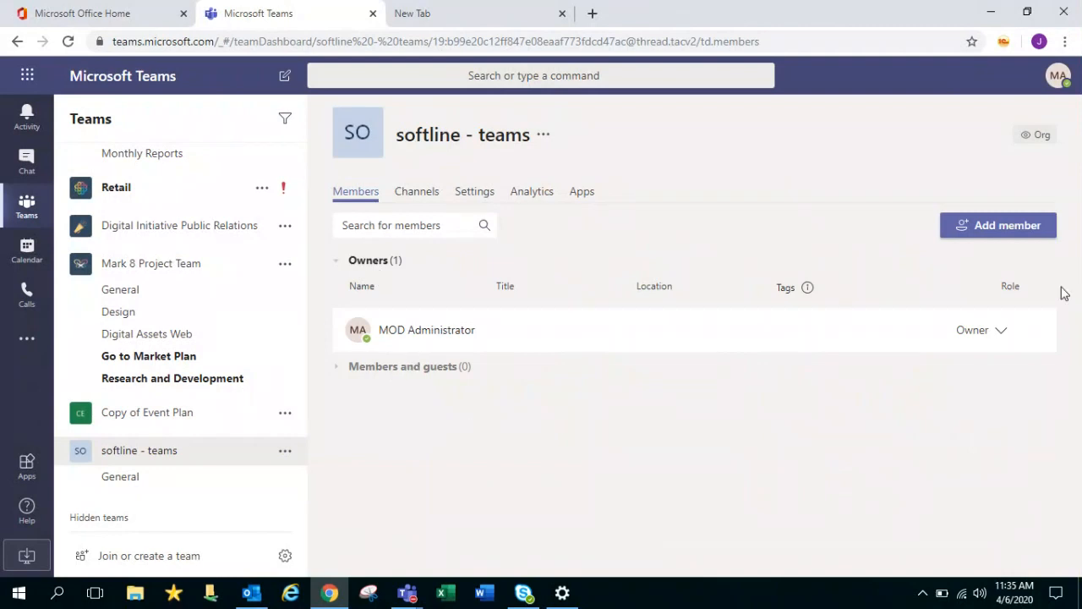
pyautogui.click(1024, 236)
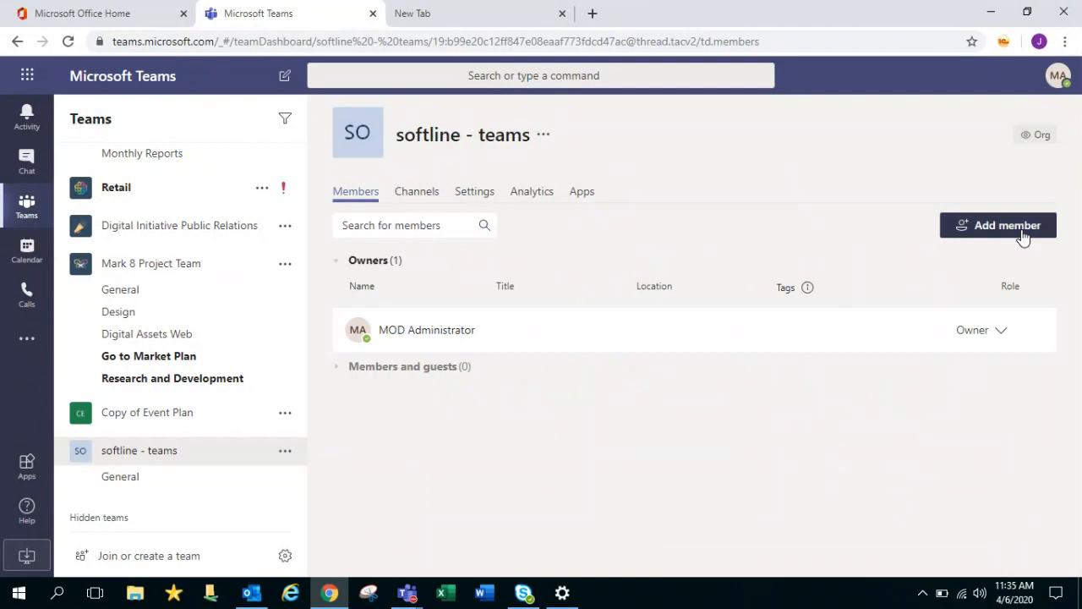
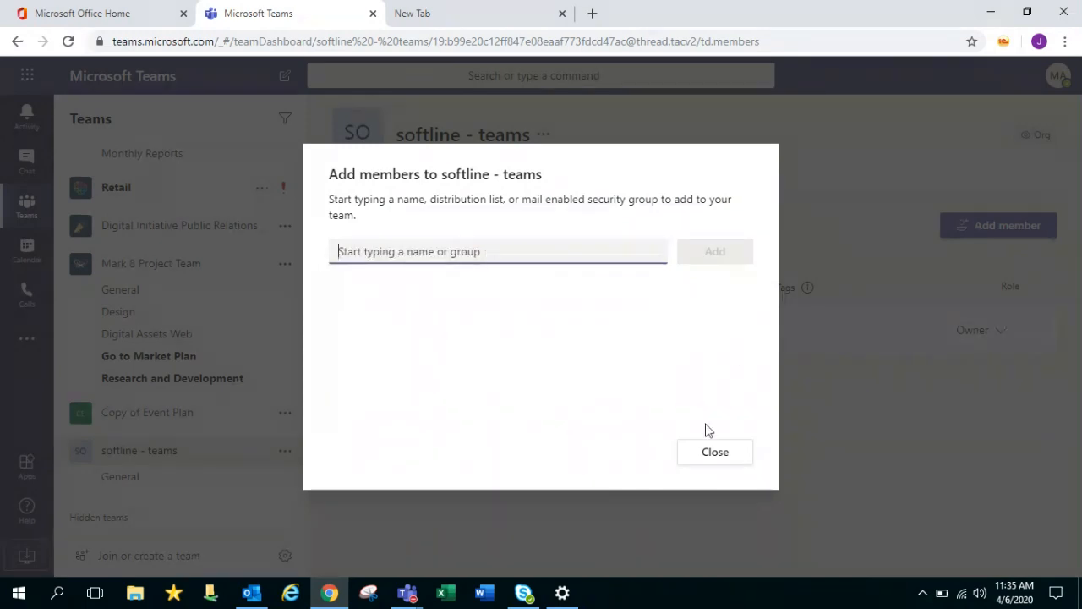
pyautogui.click(707, 452)
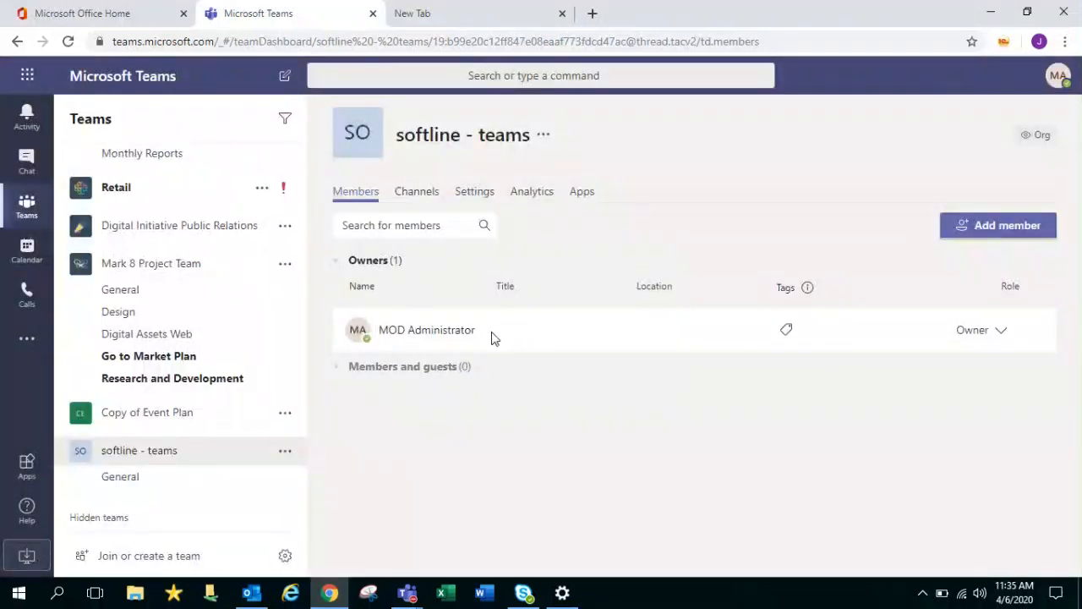
# Check the owner's contact card and role choices, then show the softline - teams Channels list
pyautogui.moveTo(493, 337); pyautogui.dragTo(366, 338)
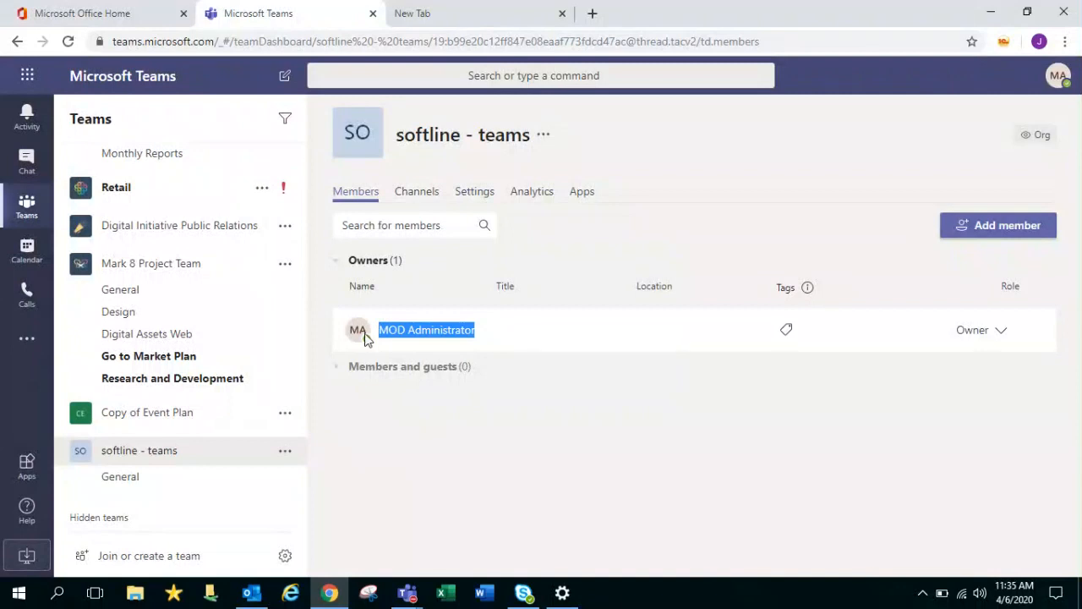
pyautogui.click(465, 330)
pyautogui.click(1001, 331)
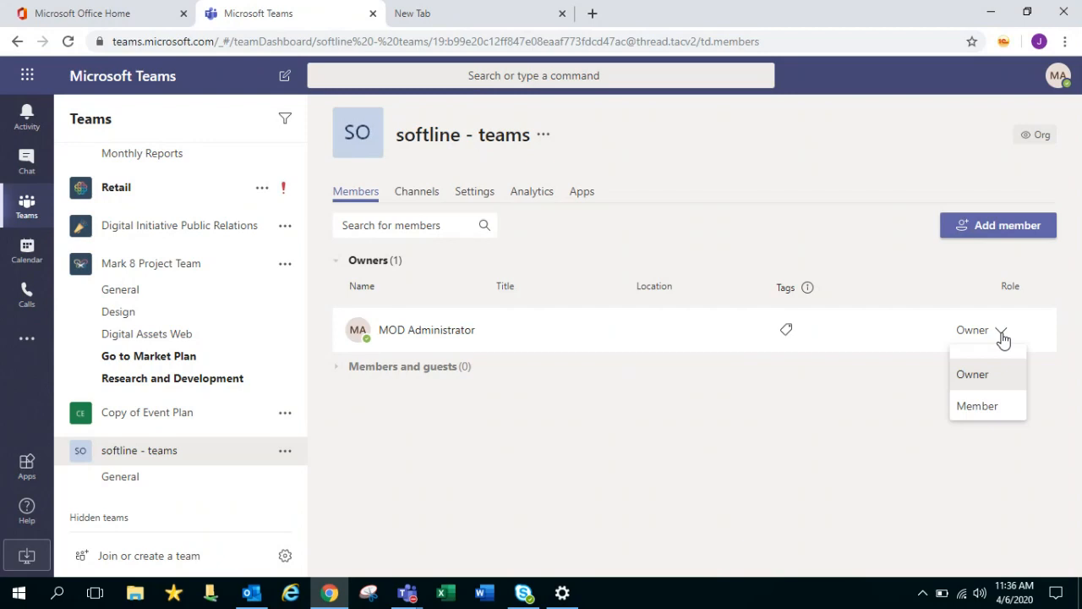
pyautogui.click(418, 194)
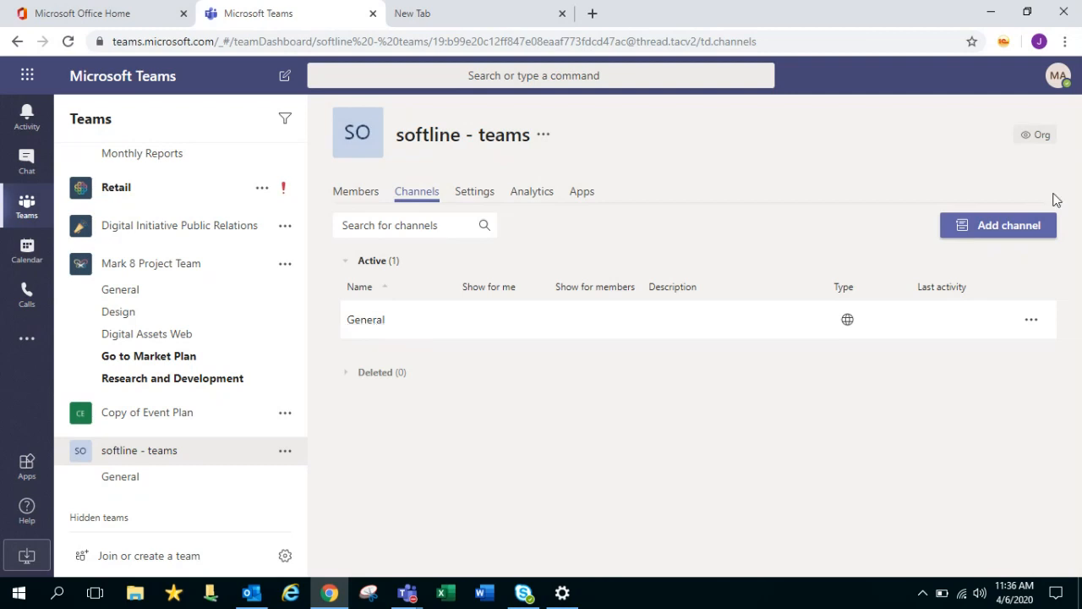
# Add a new channel named 'sales - plan' with Private privacy and continue
pyautogui.click(1017, 227)
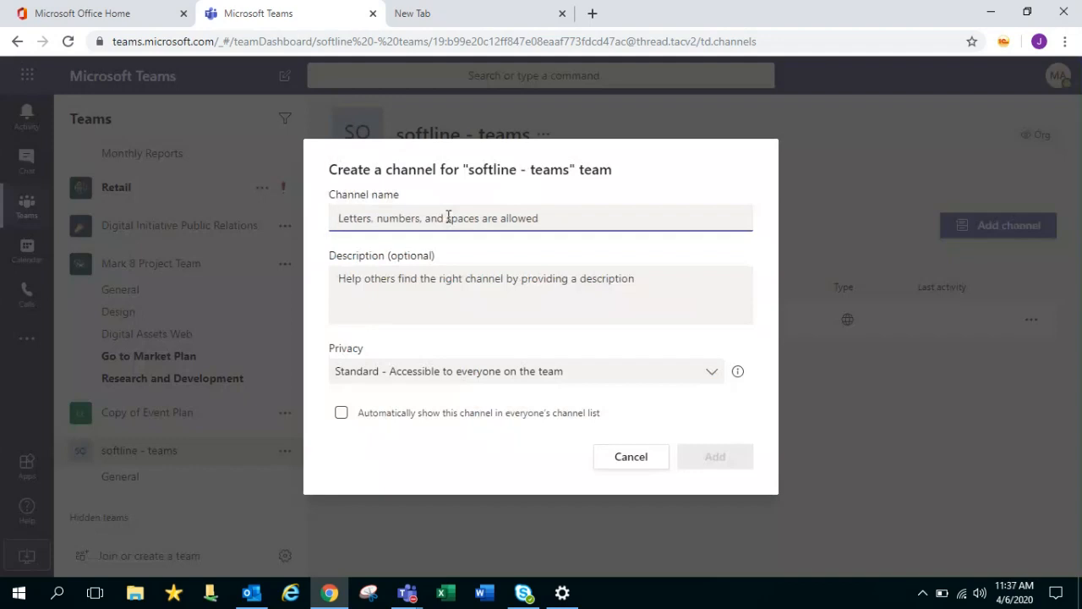
pyautogui.write('prod')
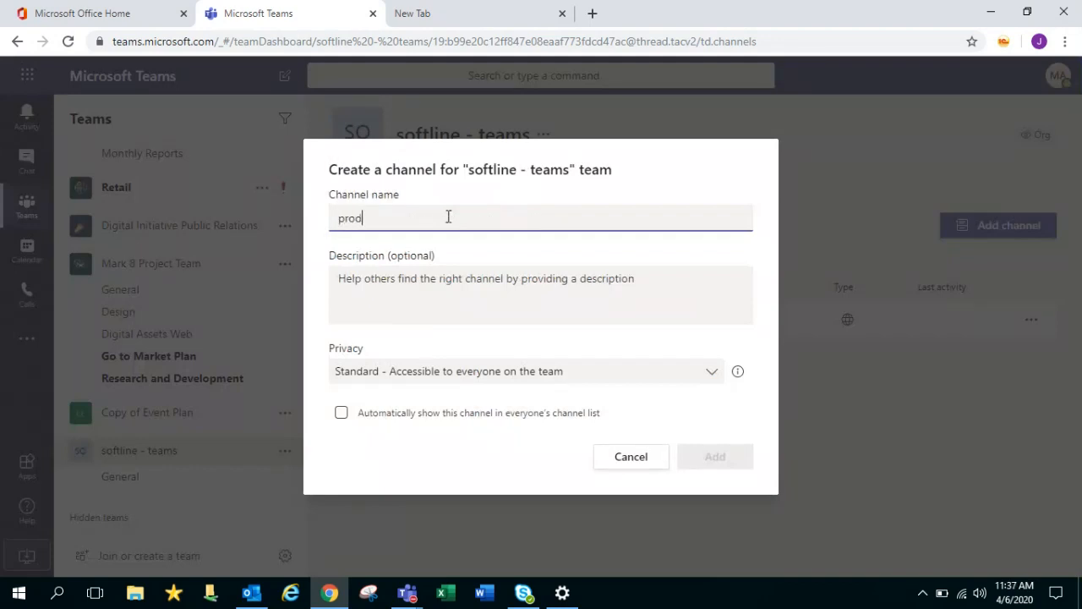
pyautogui.write('uction tea')
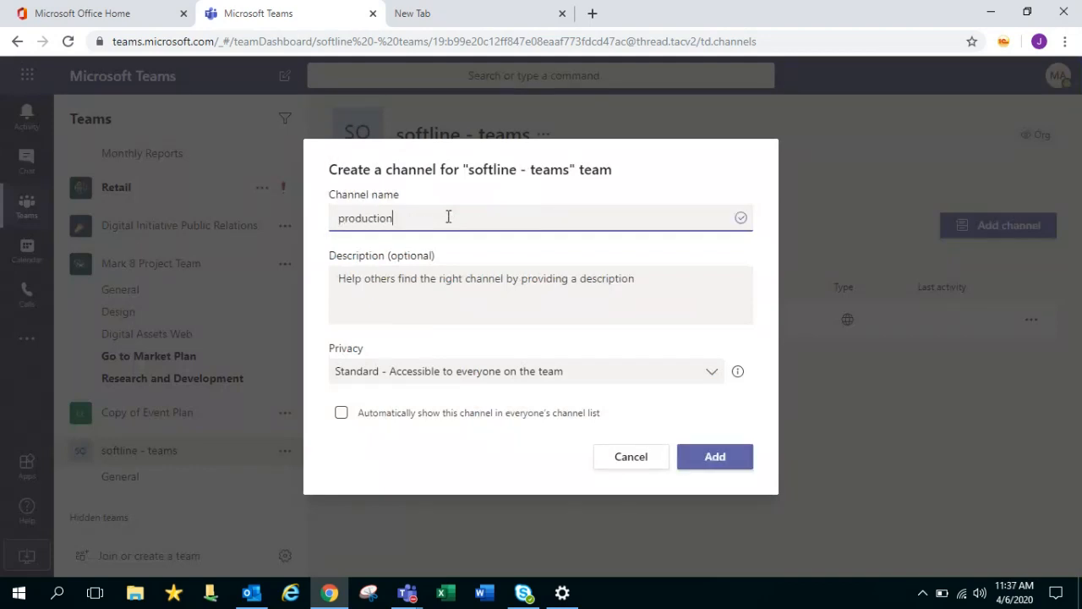
pyautogui.press('BackSpace')
pyautogui.press('BackSpace')
pyautogui.press('BackSpace')
pyautogui.press('BackSpace')
pyautogui.press('BackSpace')
pyautogui.press('BackSpace')
pyautogui.press('BackSpace')
pyautogui.press('BackSpace')
pyautogui.press('BackSpace')
pyautogui.press('BackSpace')
pyautogui.press('BackSpace')
pyautogui.press('BackSpace')
pyautogui.press('BackSpace')
pyautogui.press('BackSpace')
pyautogui.write('sales - plan')
pyautogui.click(503, 284)
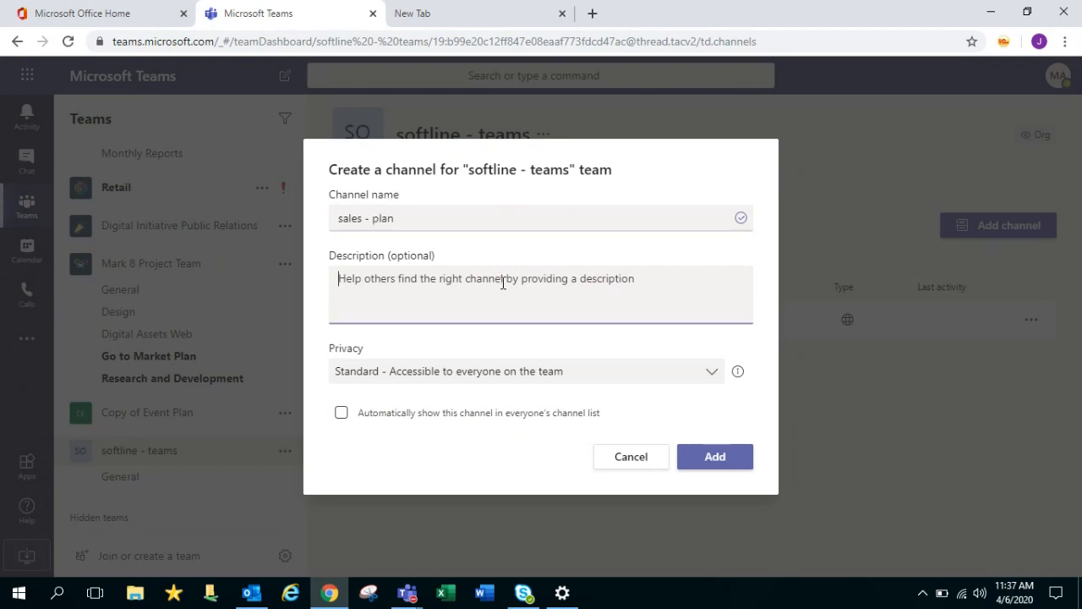
pyautogui.click(554, 388)
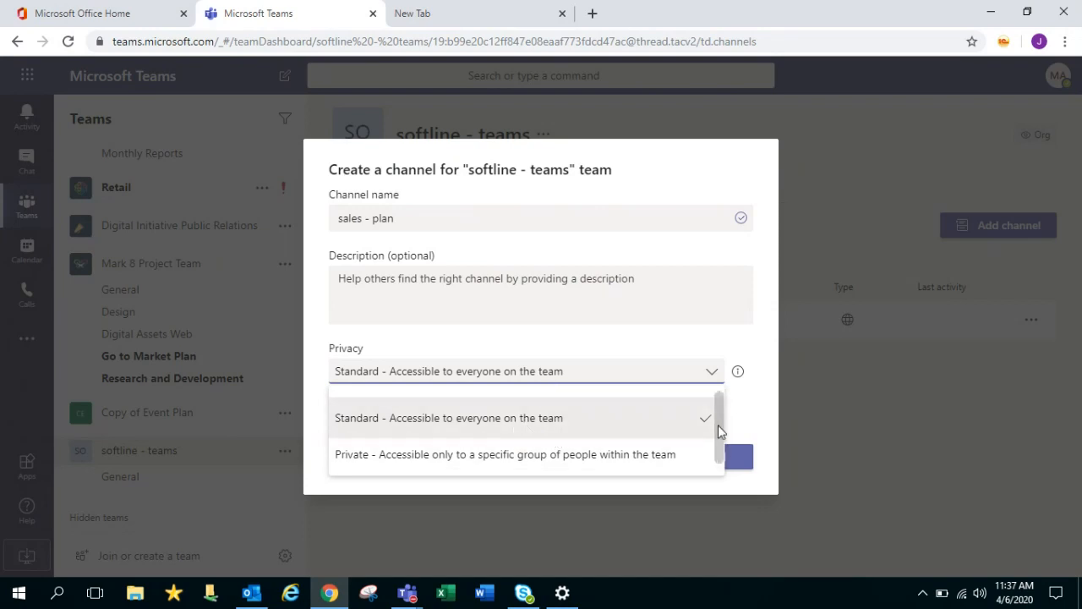
pyautogui.moveTo(718, 425); pyautogui.dragTo(718, 439)
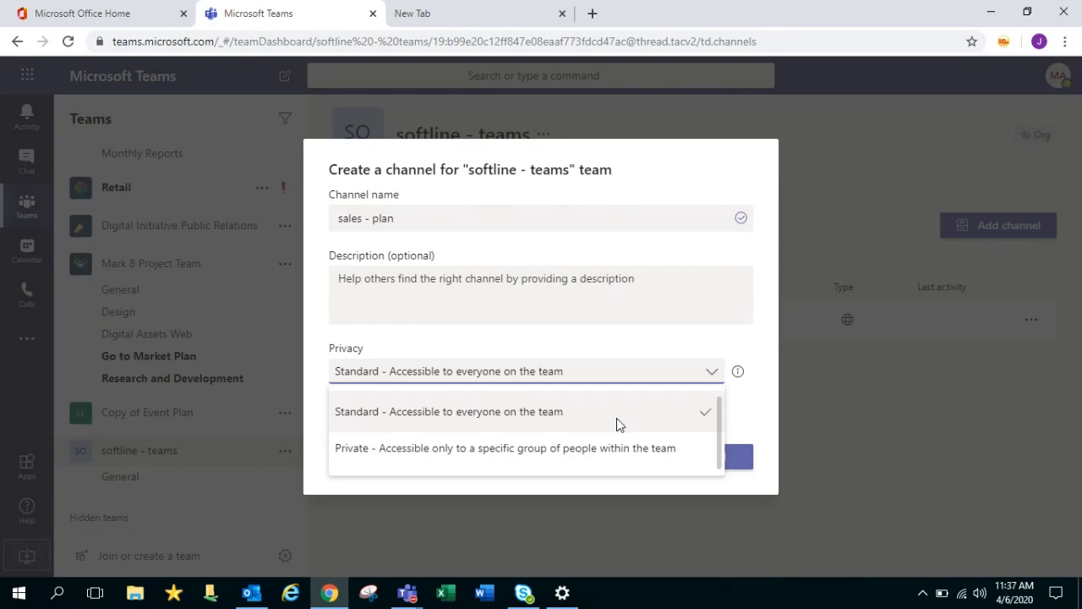
pyautogui.click(583, 448)
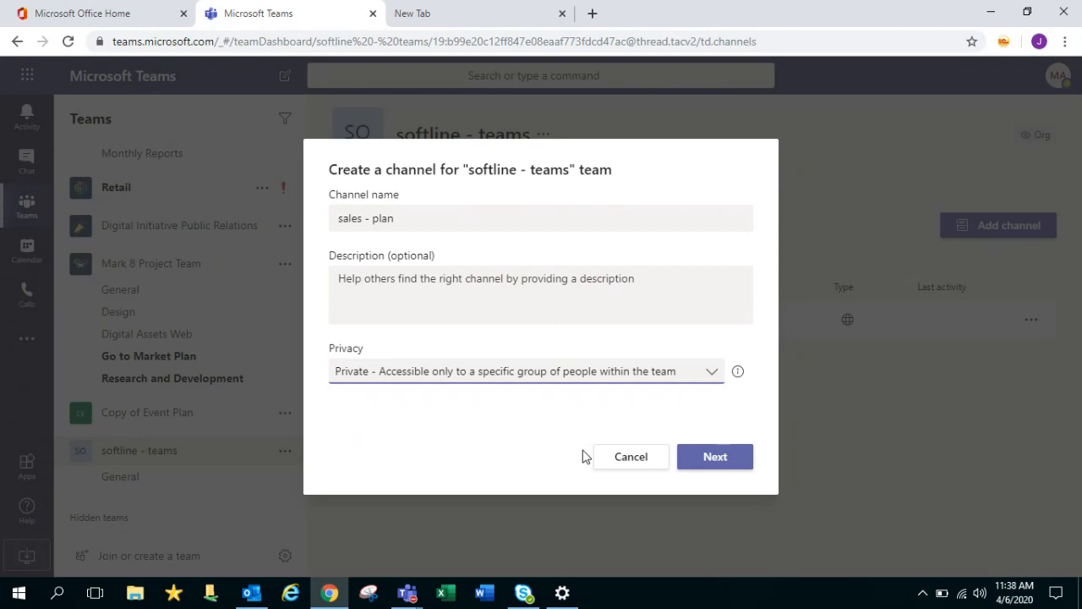
pyautogui.click(711, 374)
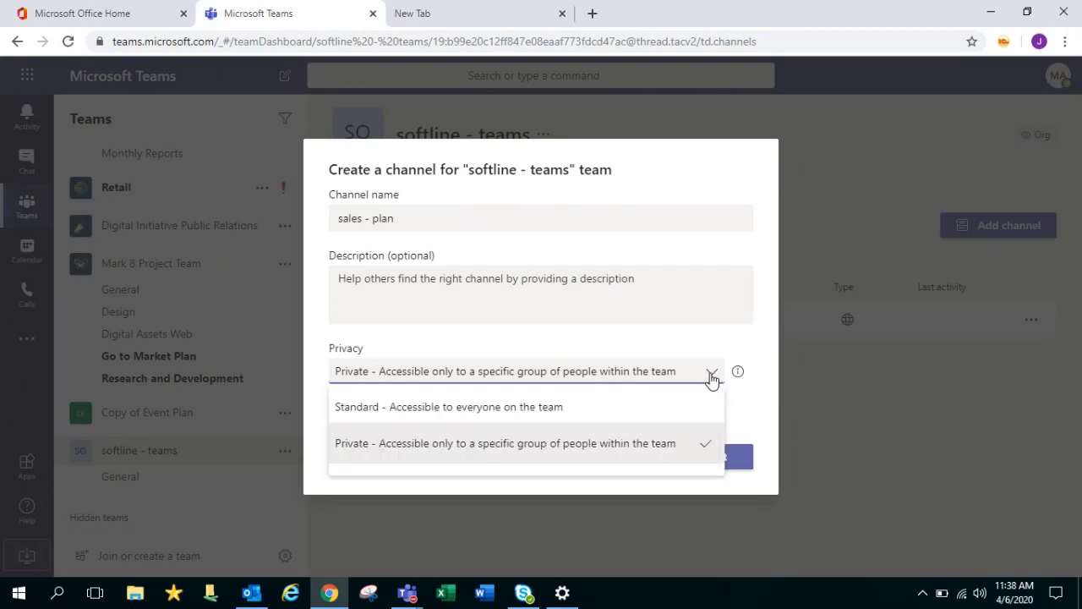
pyautogui.click(711, 375)
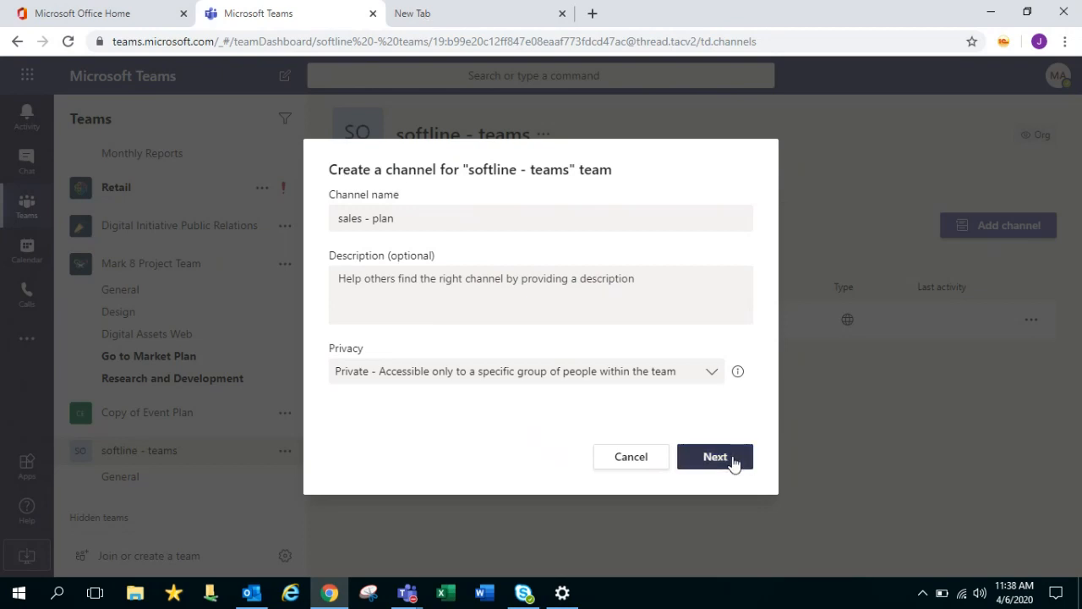
pyautogui.click(733, 463)
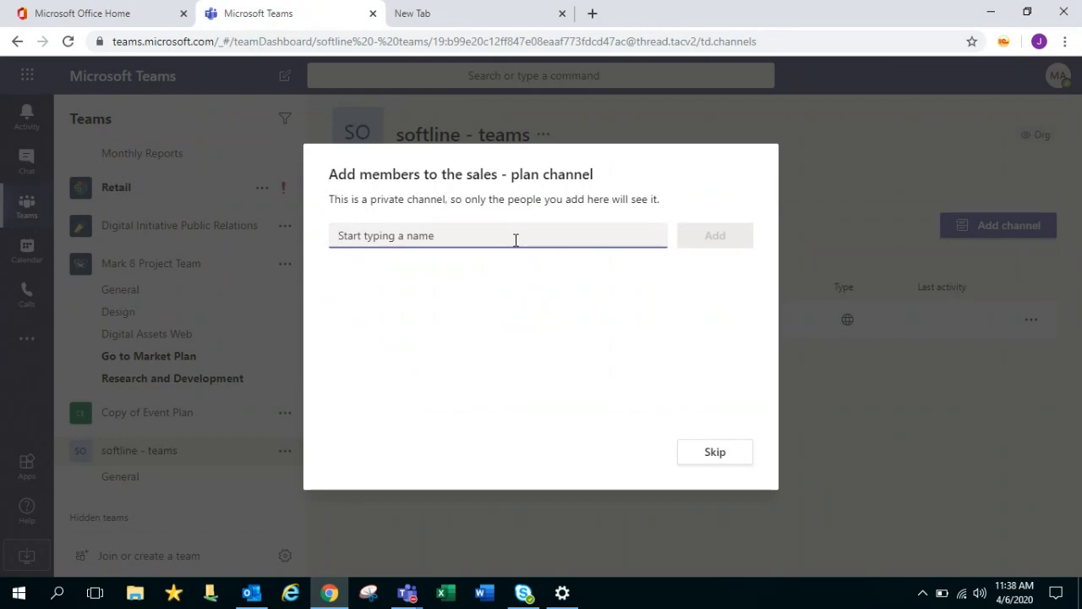
# Try adding a colleague by name and e-mail address, then skip adding members
pyautogui.write('samru')
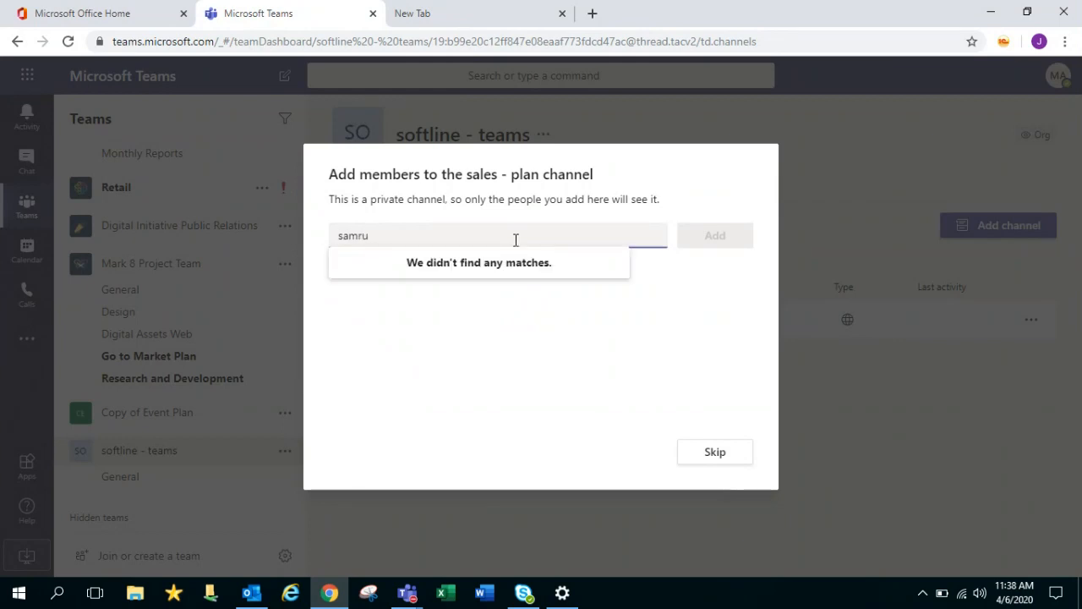
pyautogui.write('ddhi]]]]]')
pyautogui.press('BackSpace')
pyautogui.press('BackSpace')
pyautogui.press('BackSpace')
pyautogui.press('BackSpace')
pyautogui.press('BackSpace')
pyautogui.press('BackSpace')
pyautogui.press('BackSpace')
pyautogui.press('BackSpace')
pyautogui.press('BackSpace')
pyautogui.press('BackSpace')
pyautogui.press('BackSpace')
pyautogui.press('BackSpace')
pyautogui.press('BackSpace')
pyautogui.press('BackSpace')
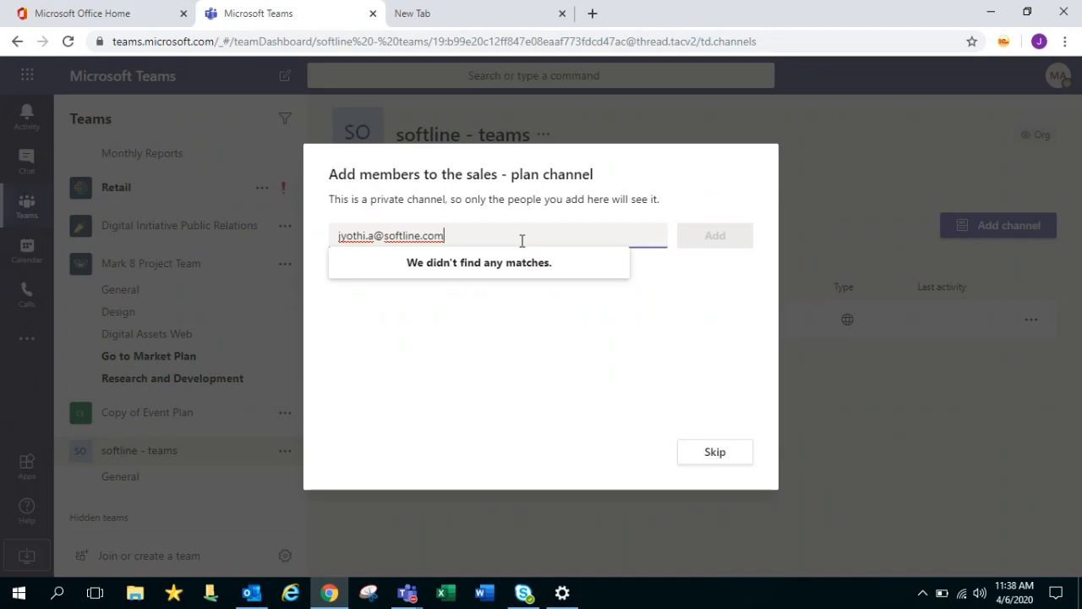
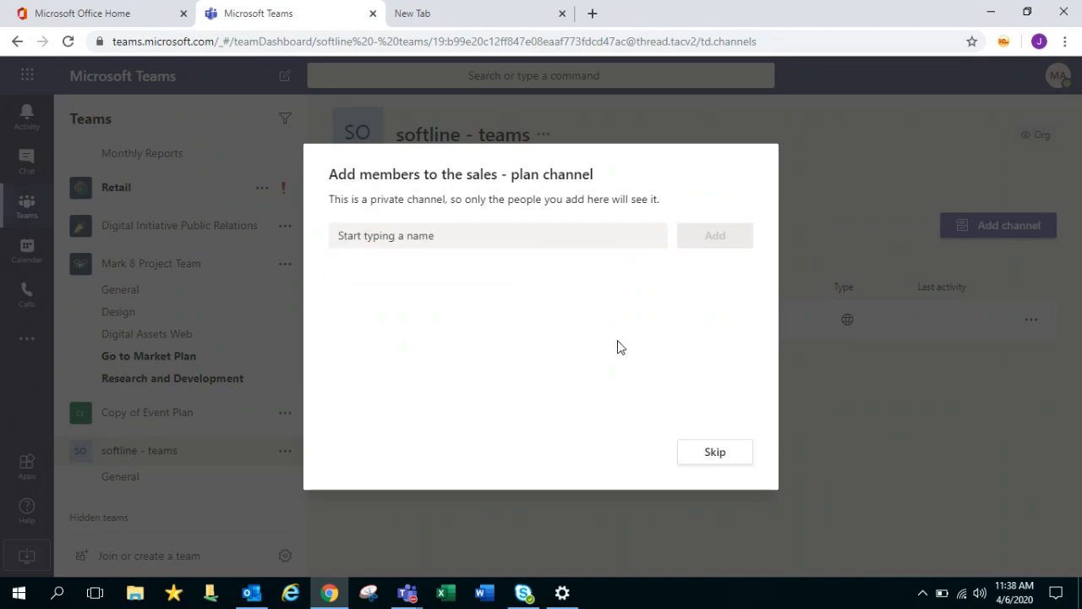
pyautogui.click(737, 455)
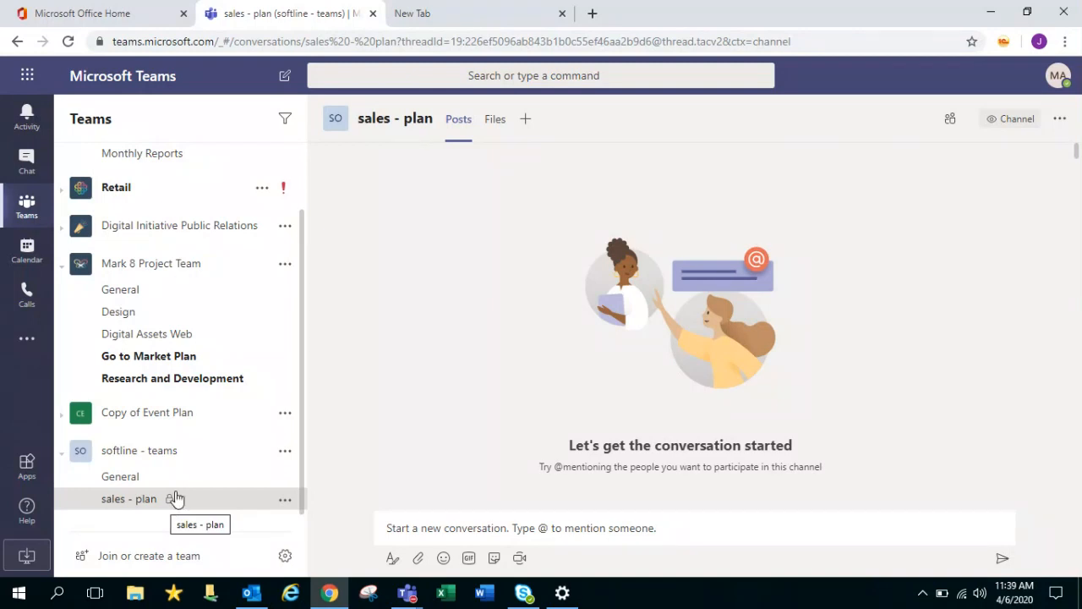
# Scroll the sidebar to sales - plan and bring up its More options menu
pyautogui.scroll(-2, 303, 441)
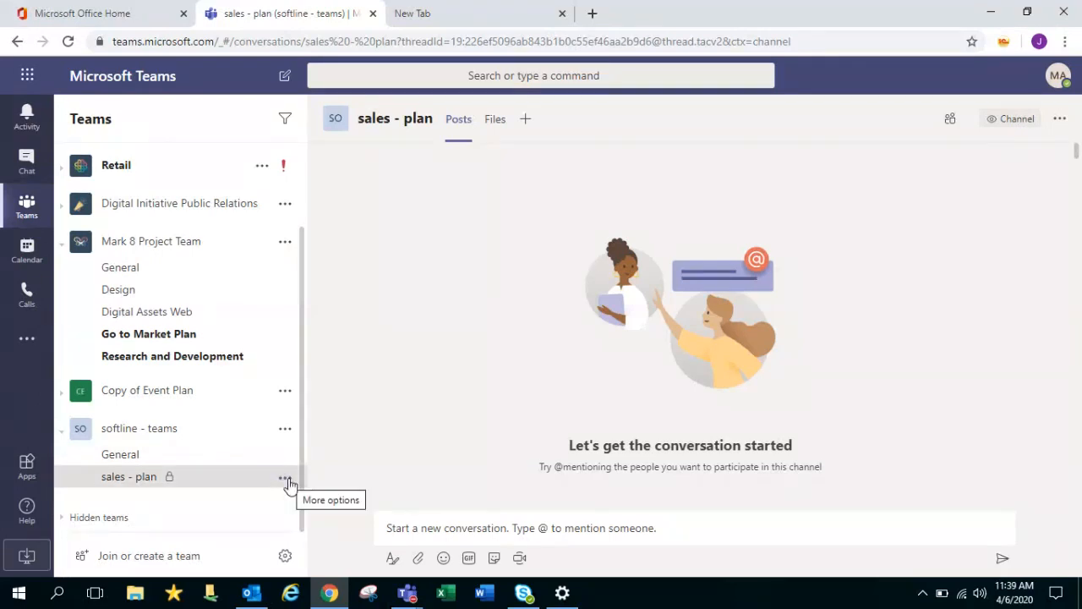
pyautogui.click(286, 480)
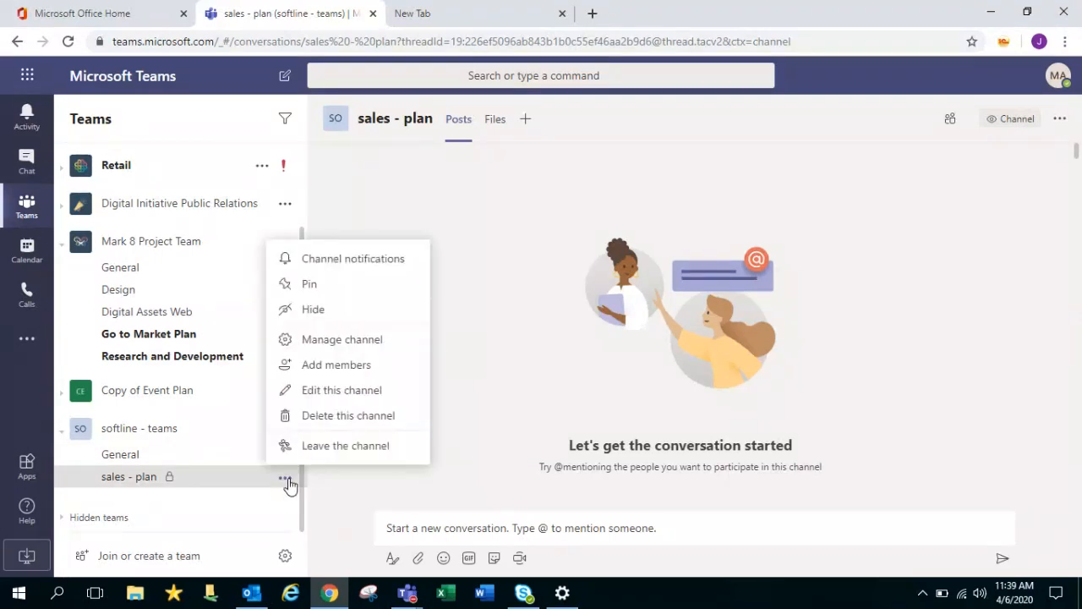
# Set All new posts and Channel mentions notifications to Off and save
pyautogui.click(340, 267)
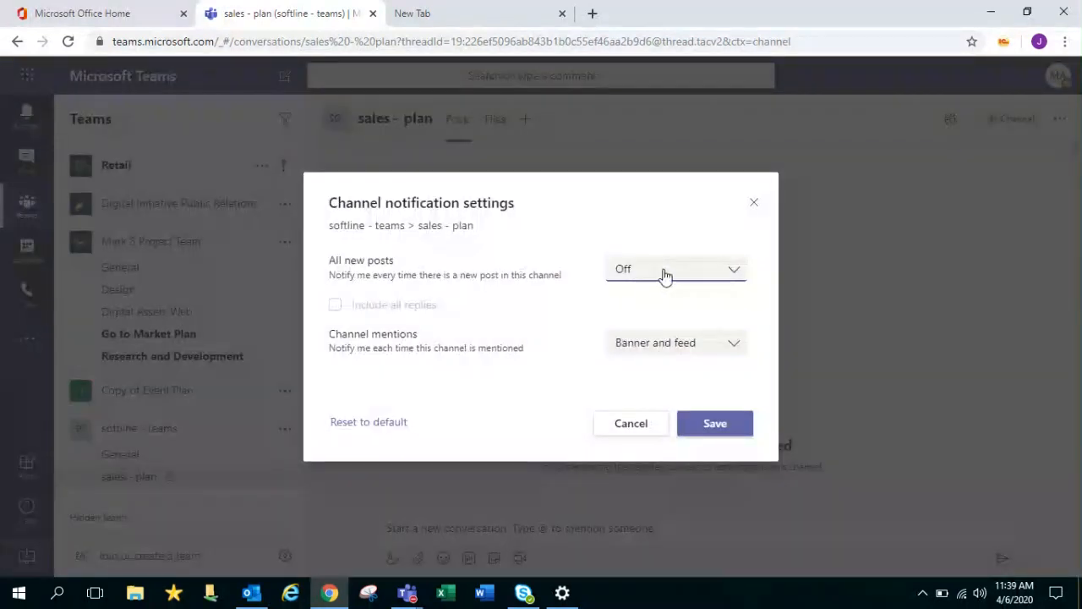
pyautogui.click(666, 274)
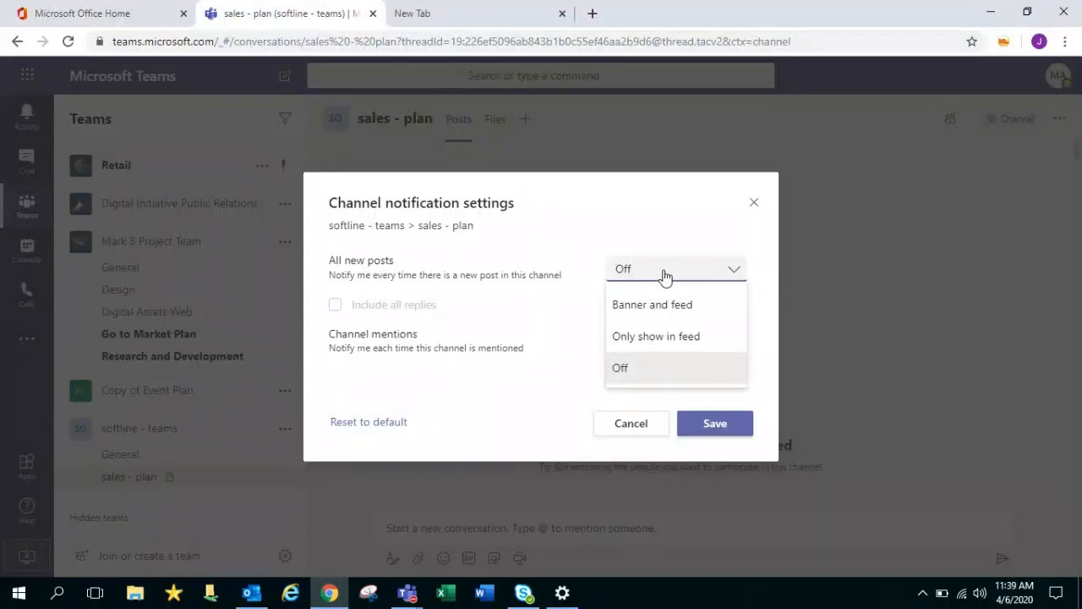
pyautogui.click(667, 276)
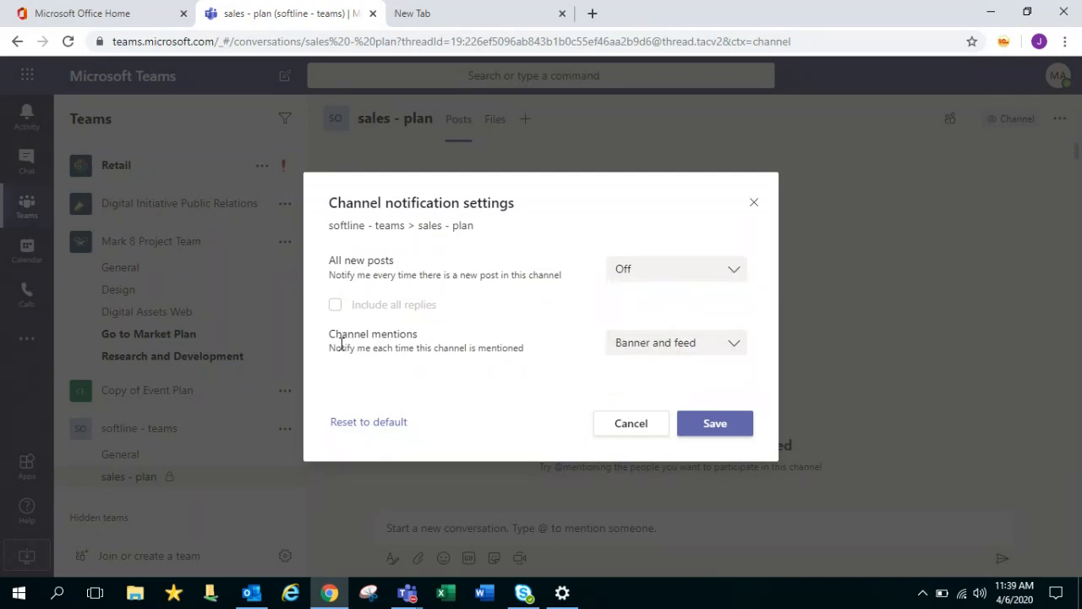
pyautogui.moveTo(342, 345); pyautogui.dragTo(536, 363)
pyautogui.click(536, 364)
pyautogui.click(735, 345)
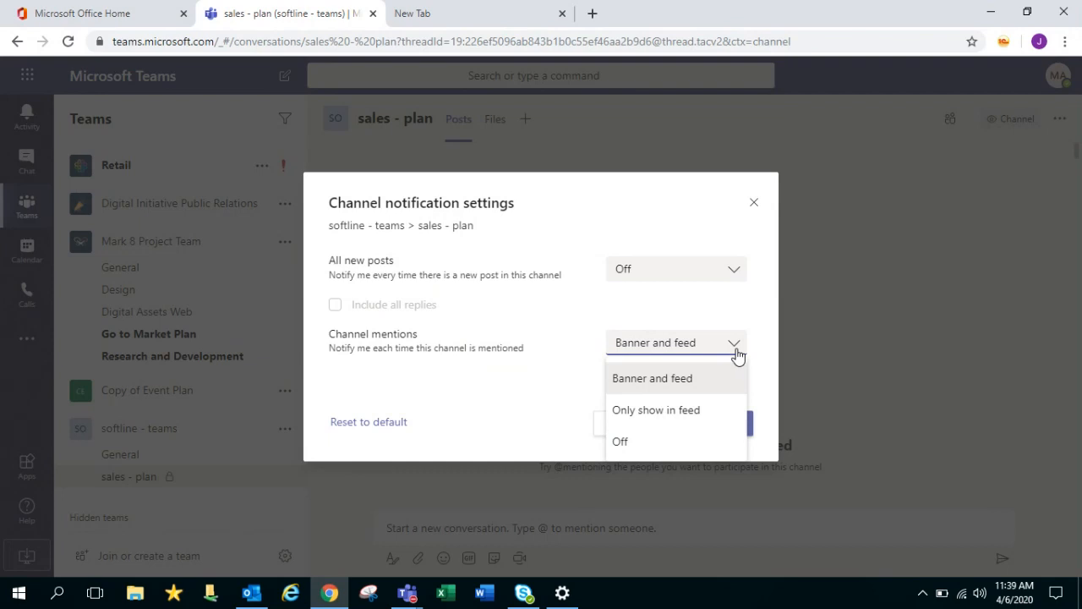
pyautogui.click(633, 445)
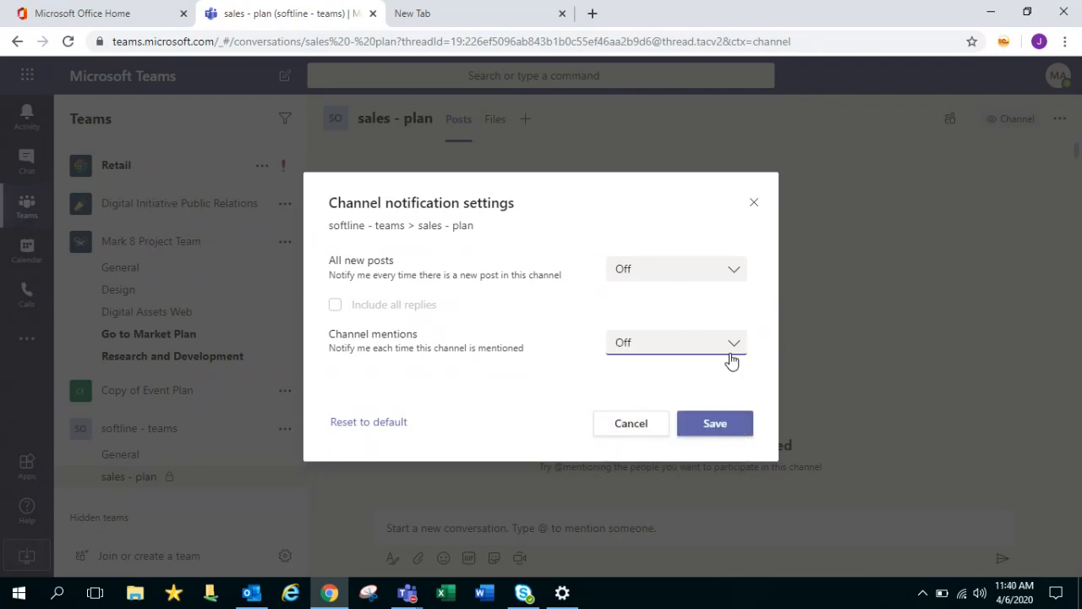
pyautogui.click(716, 429)
# Reopen the sales - plan notification settings to verify them, then close without changes
pyautogui.click(285, 477)
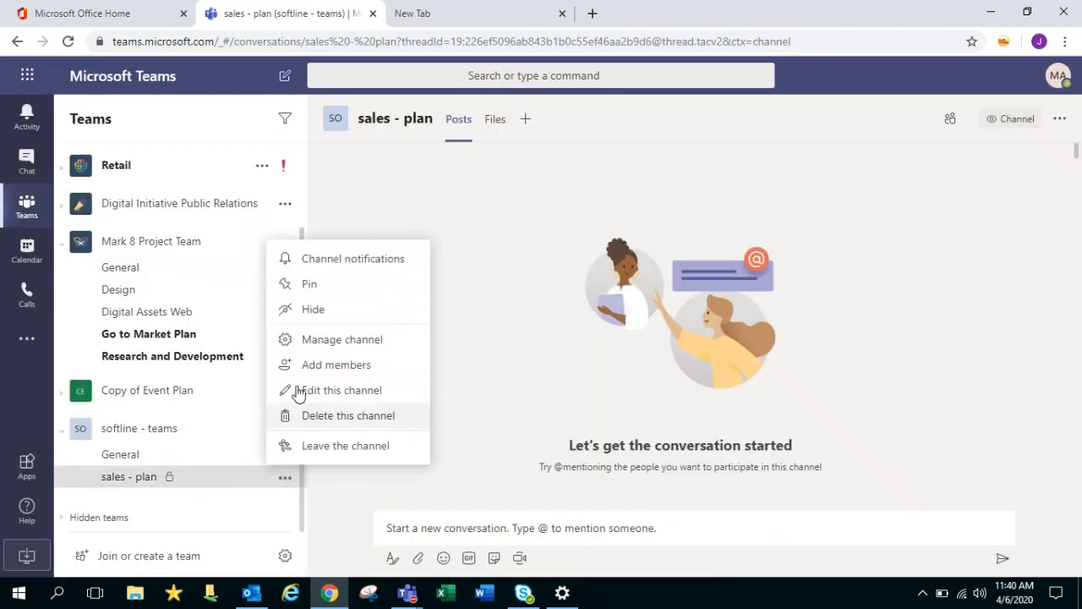
pyautogui.click(376, 275)
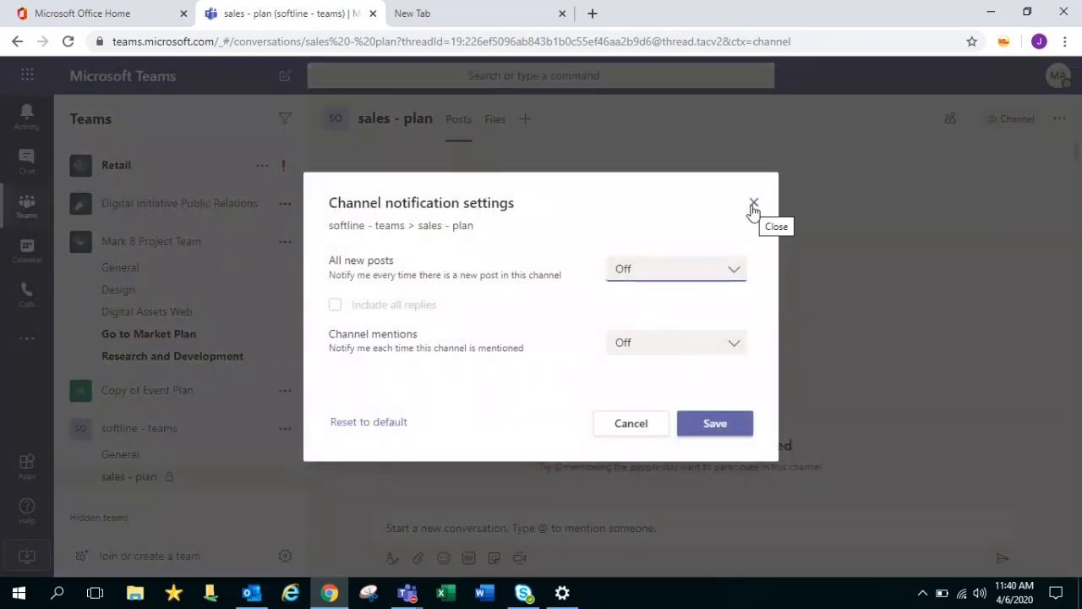
pyautogui.click(754, 206)
pyautogui.click(754, 207)
pyautogui.click(285, 428)
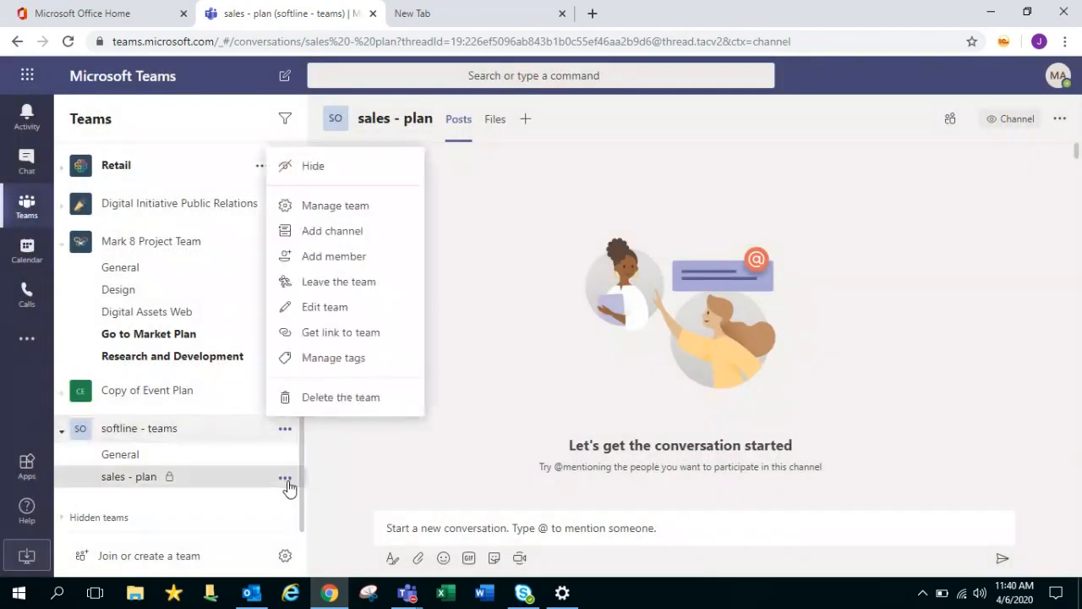
# Go to Manage channel for sales - plan, review the Owner role, and switch to Settings
pyautogui.click(285, 478)
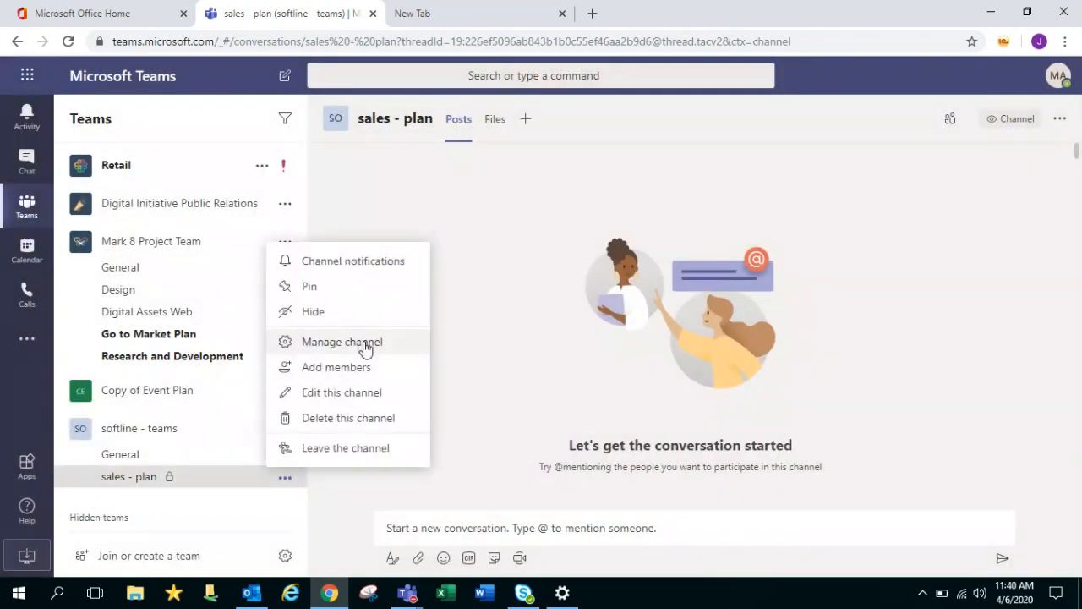
pyautogui.click(365, 345)
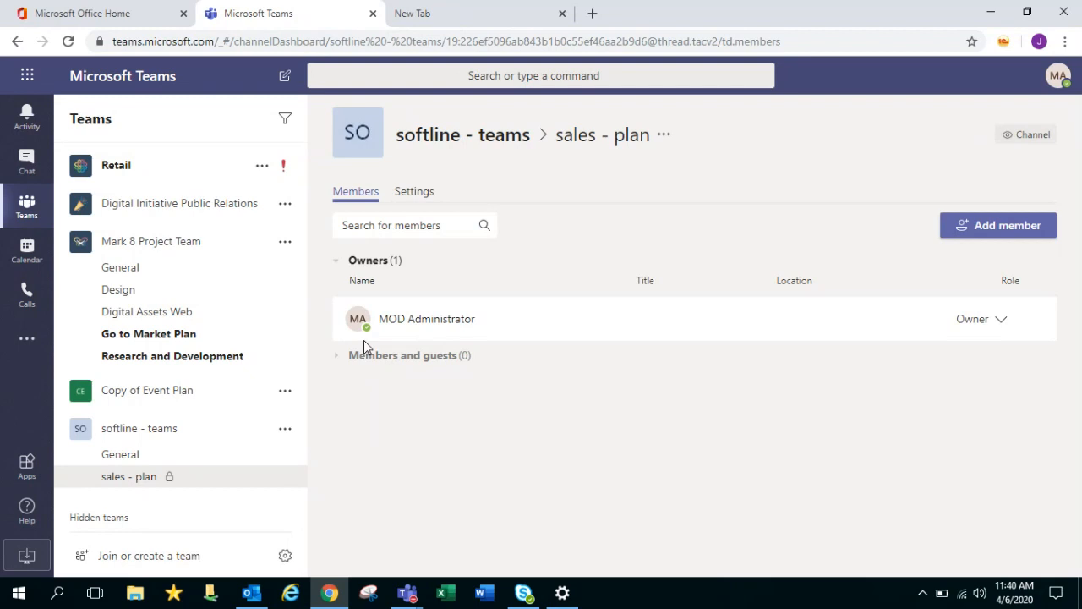
pyautogui.click(1001, 321)
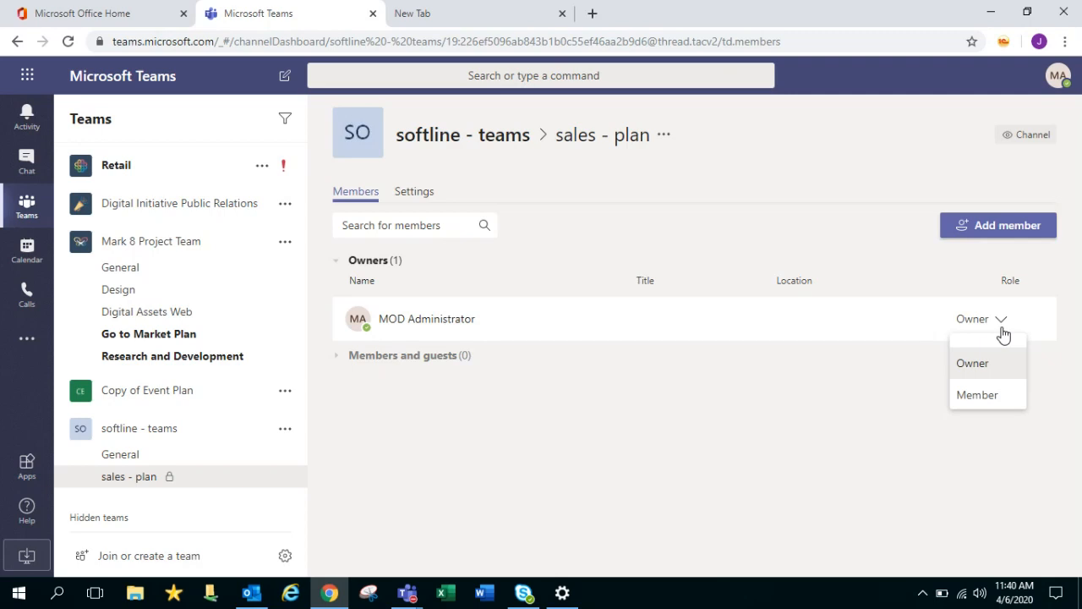
pyautogui.click(425, 205)
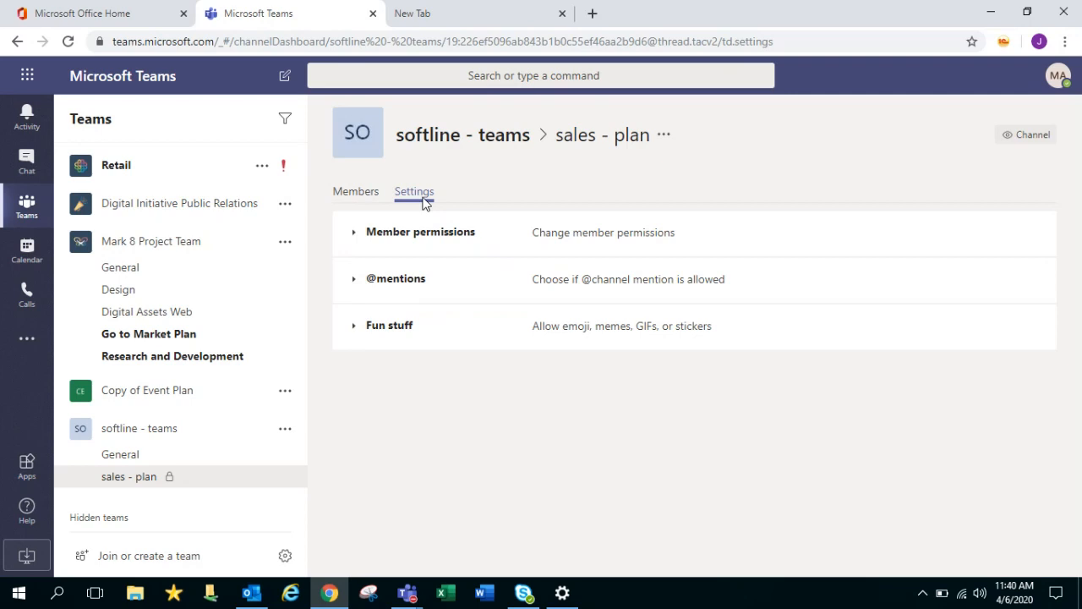
# Uncheck member permissions to create, update, remove tabs and to edit their messages
pyautogui.click(417, 240)
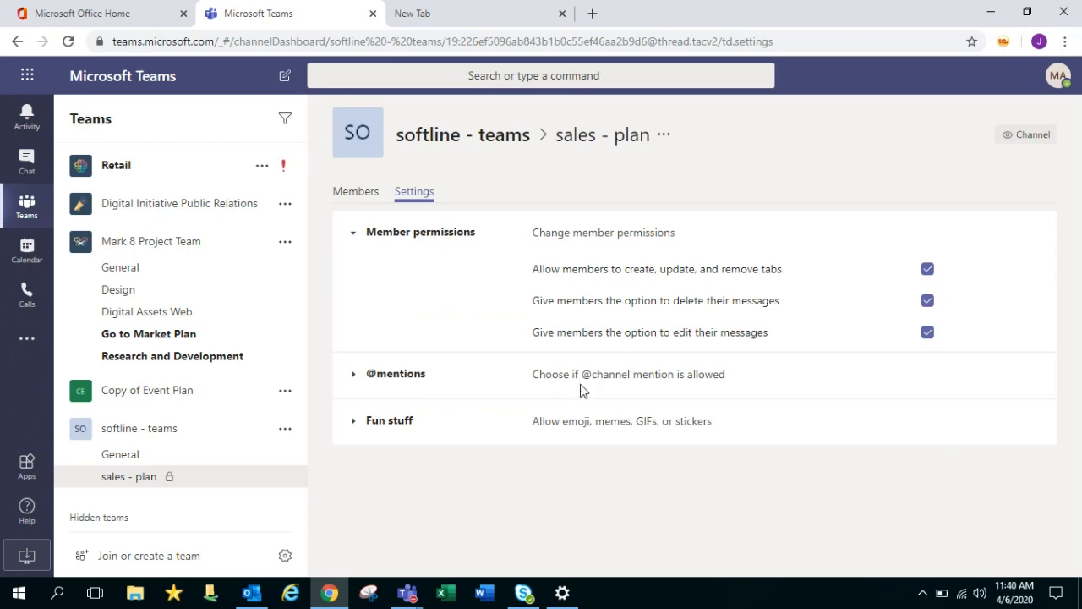
pyautogui.click(389, 423)
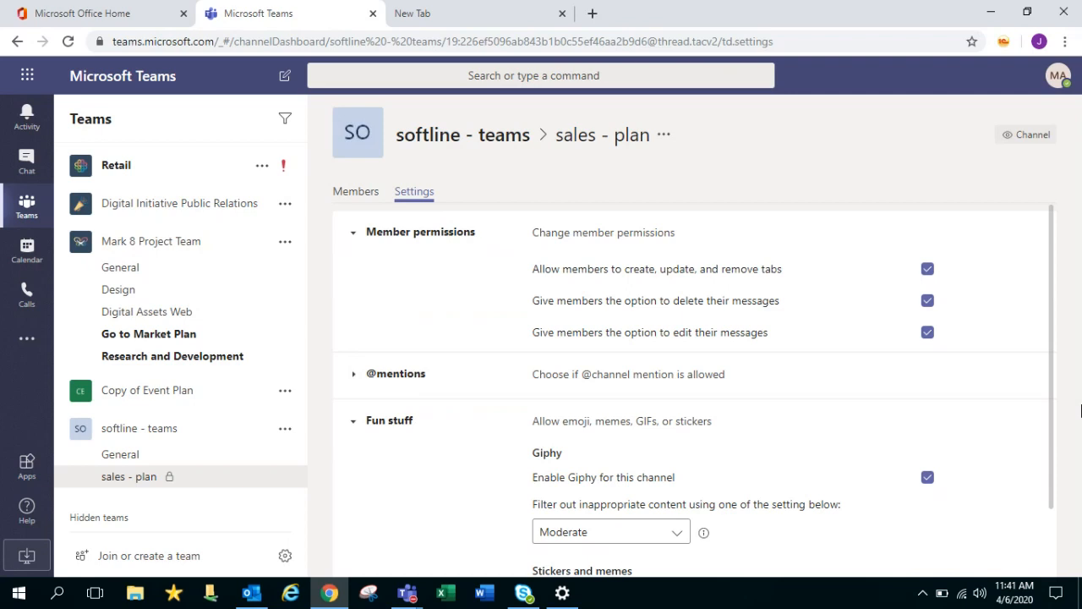
pyautogui.moveTo(1051, 367); pyautogui.dragTo(1057, 493)
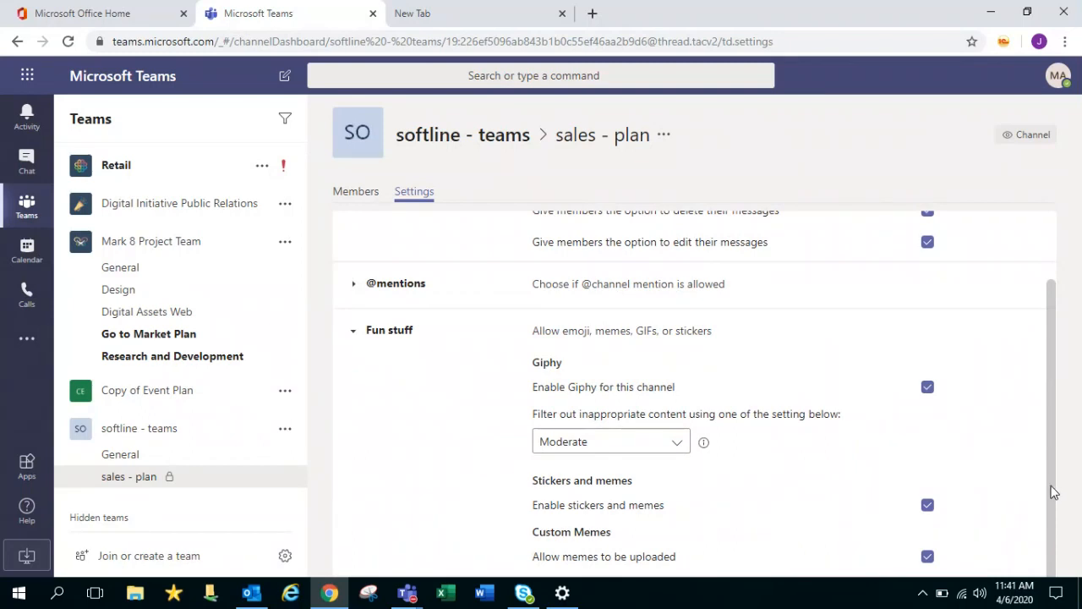
pyautogui.moveTo(1057, 494); pyautogui.dragTo(1072, 317)
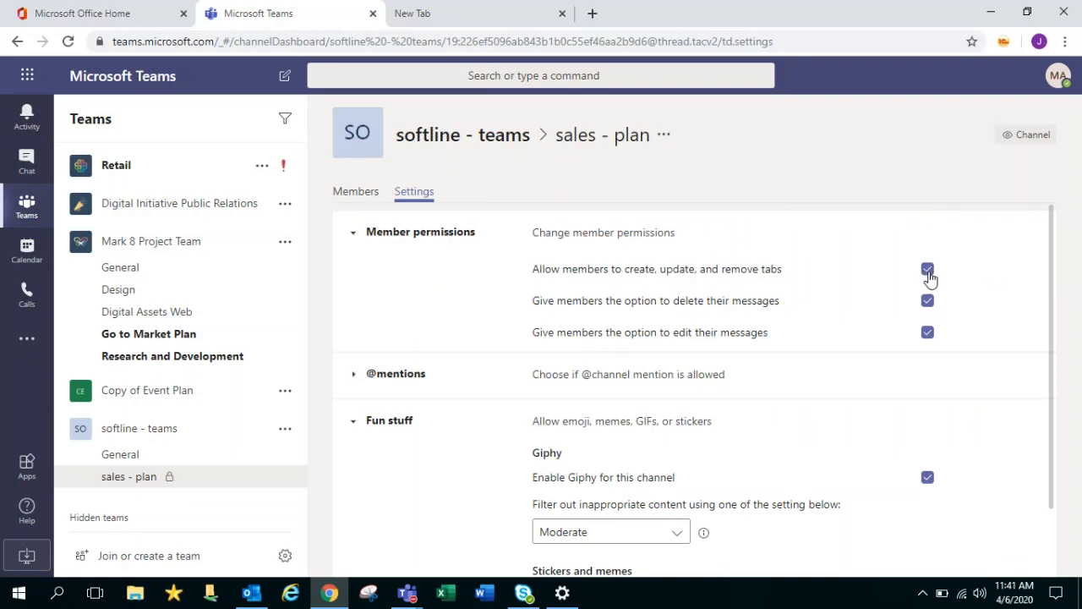
pyautogui.click(928, 270)
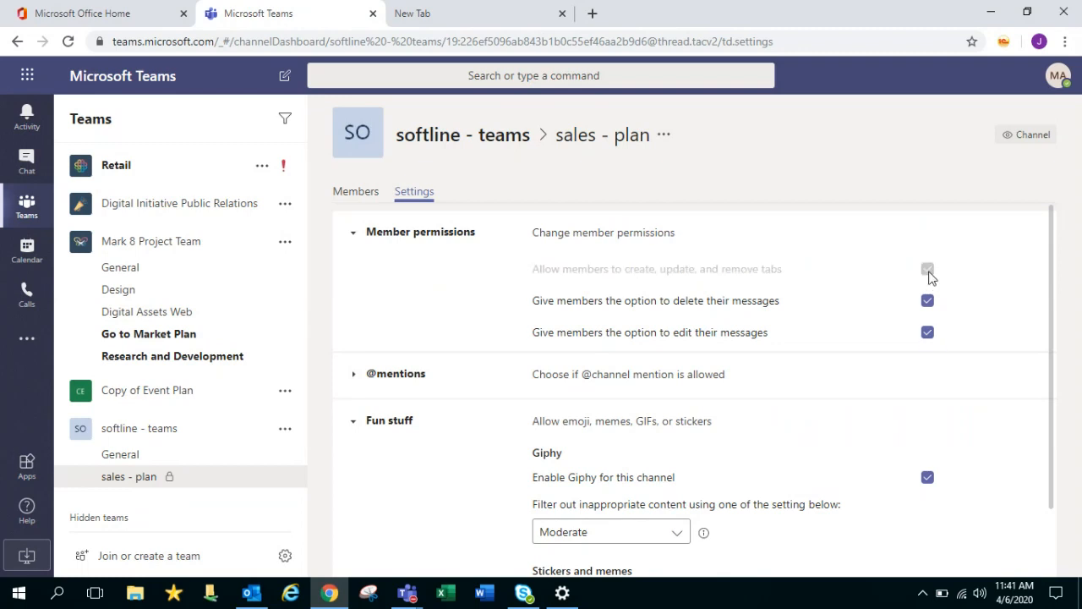
pyautogui.click(926, 334)
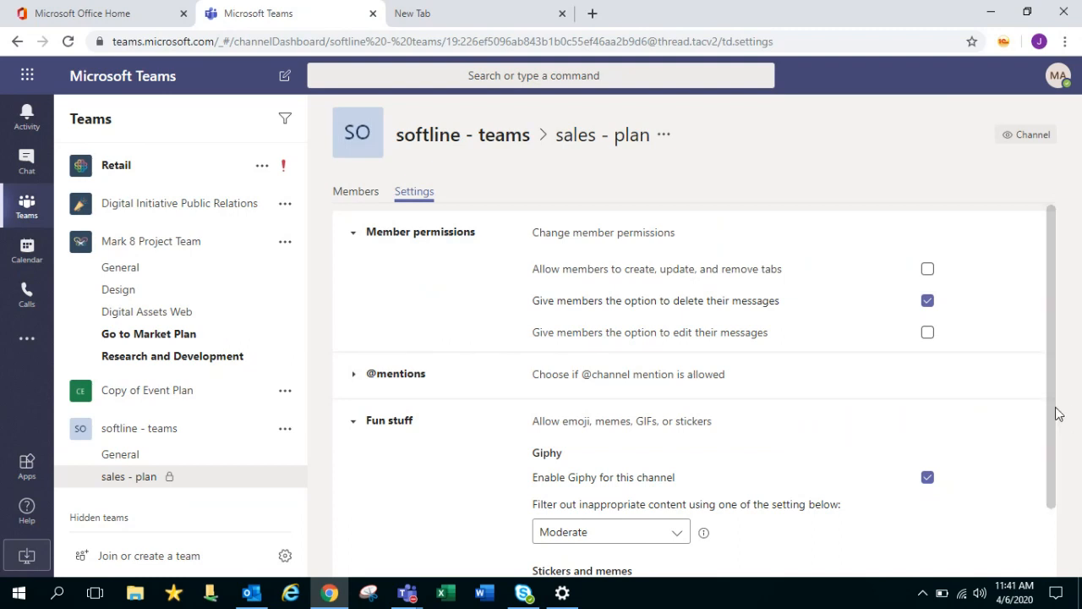
pyautogui.moveTo(1055, 408)
pyautogui.mouseDown()
pyautogui.moveTo(1049, 498)
pyautogui.moveTo(1054, 403)
pyautogui.mouseUp()
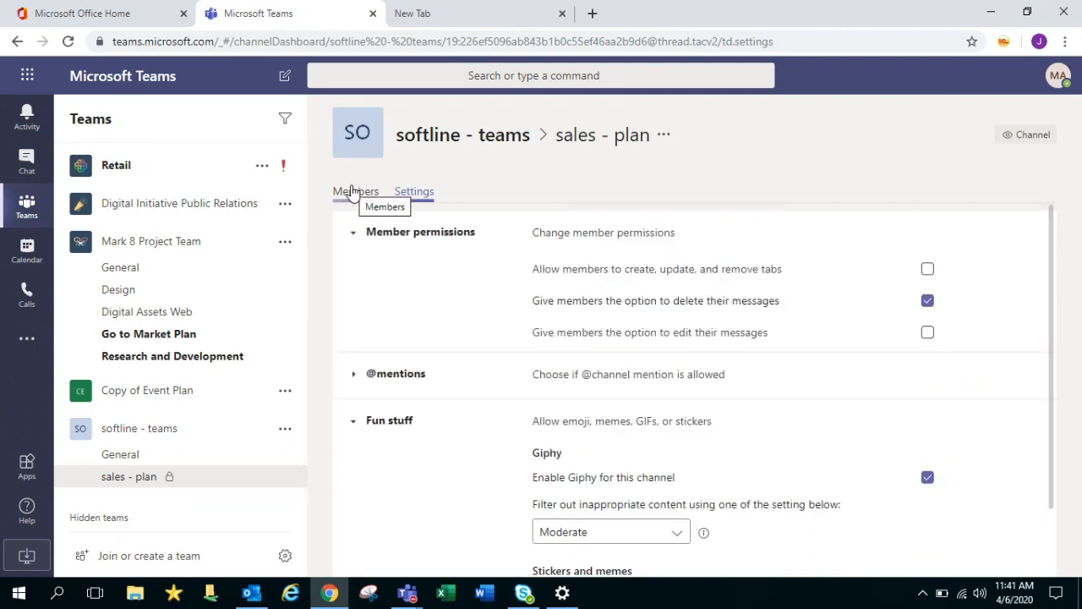
# Dismiss the channel options list and go to the sales - plan Members page
pyautogui.click(664, 136)
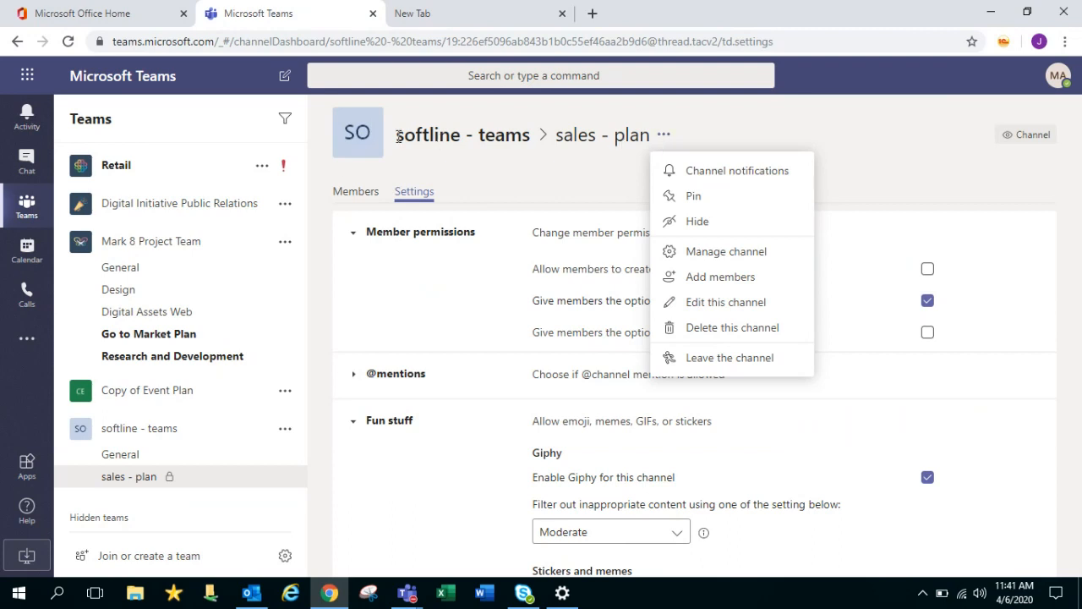
pyautogui.moveTo(398, 139); pyautogui.dragTo(652, 150)
pyautogui.click(570, 142)
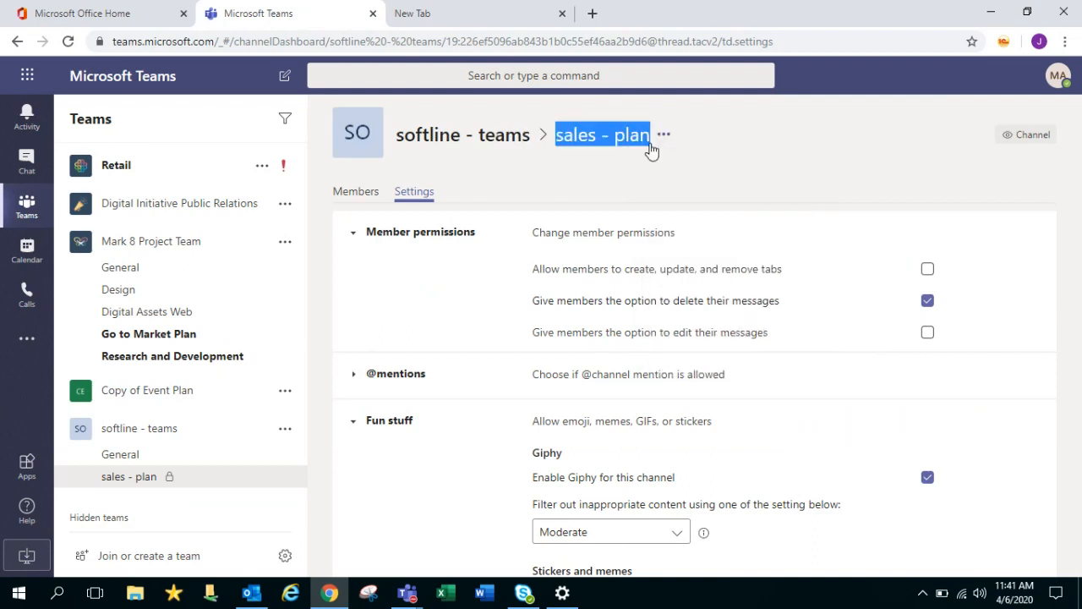
pyautogui.click(693, 180)
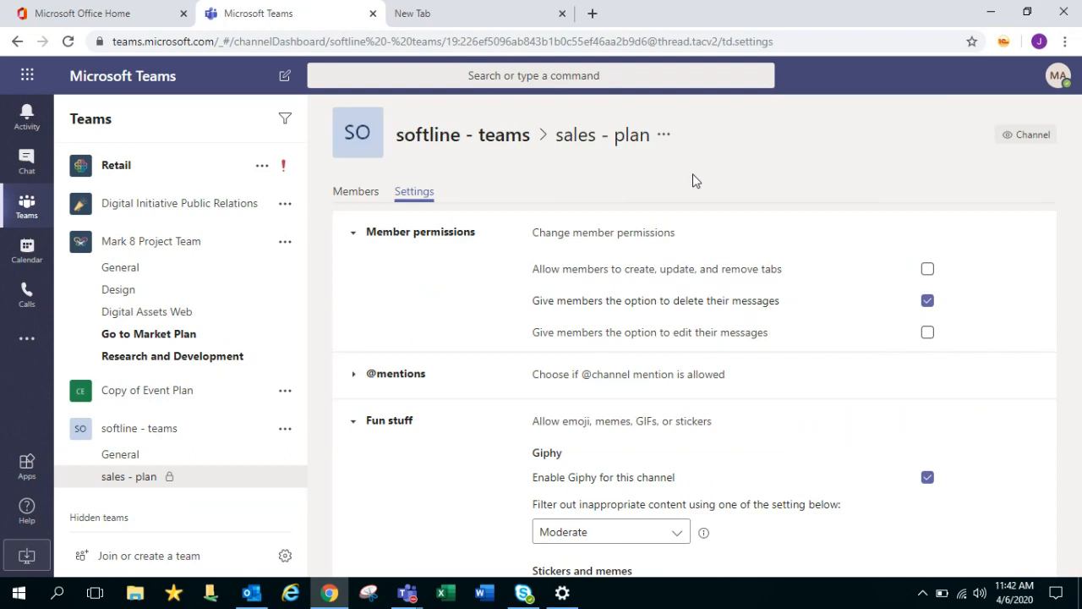
pyautogui.click(351, 199)
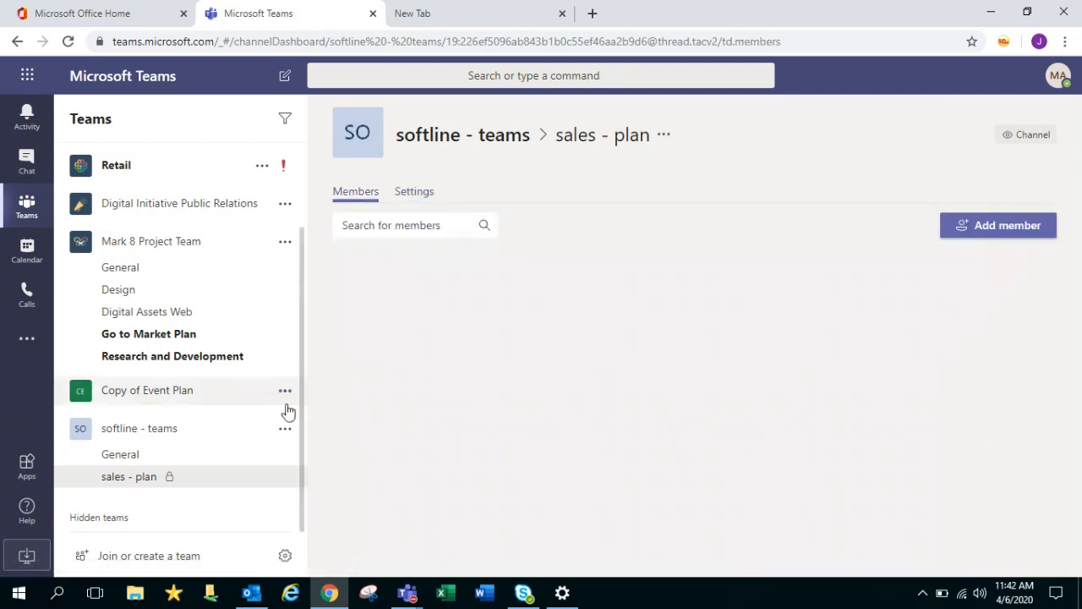
# Post 'hi' in the softline - teams General channel
pyautogui.click(296, 452)
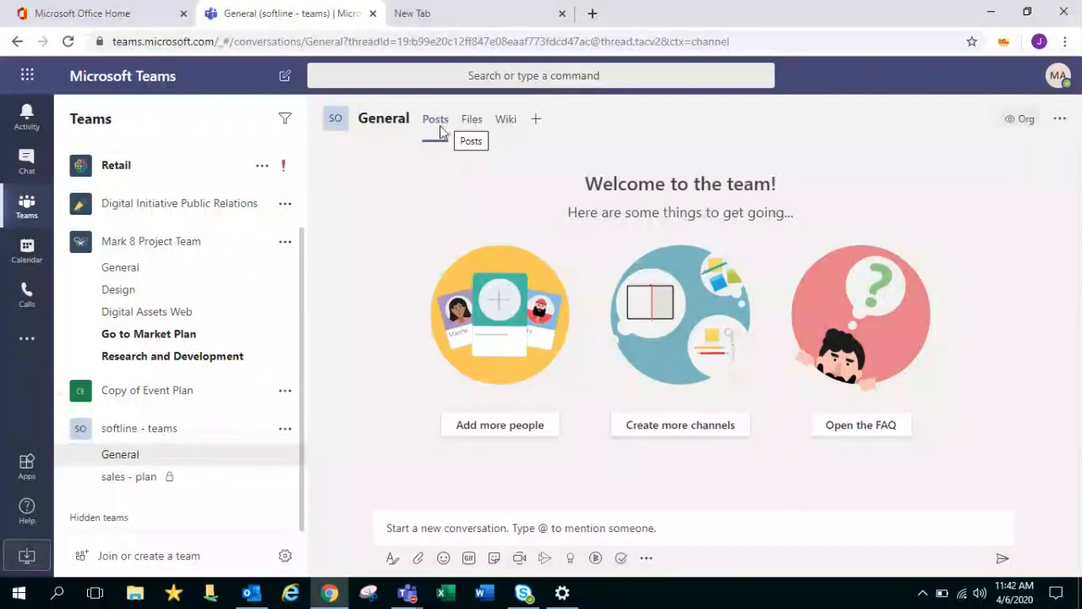
pyautogui.click(525, 523)
pyautogui.write('hi')
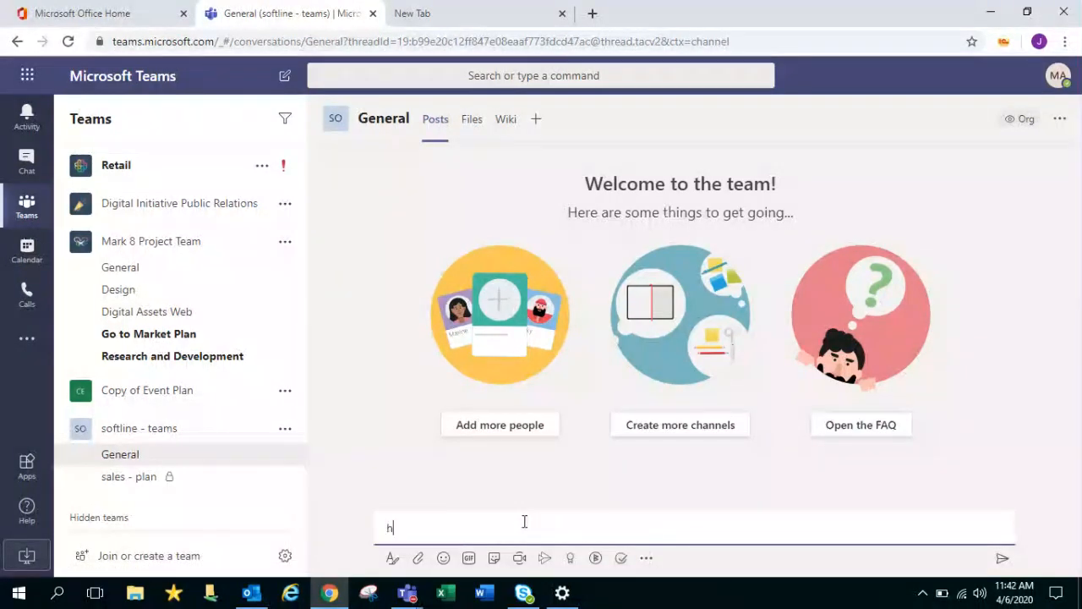
pyautogui.press('Return')
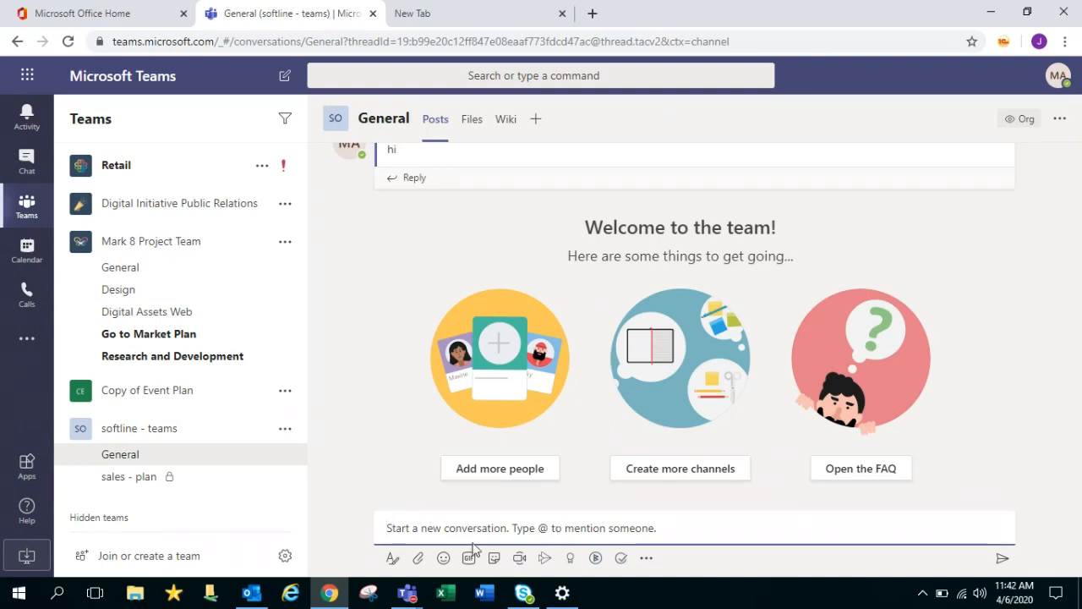
# Start a formatted new post and replace its body text with 'keep'
pyautogui.write('hi')
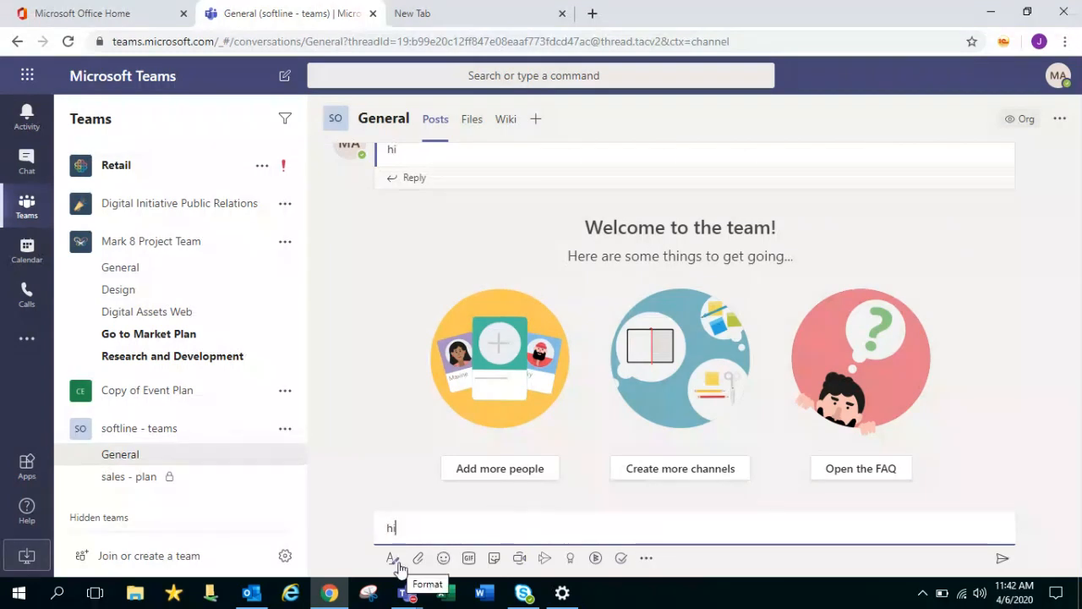
pyautogui.click(399, 567)
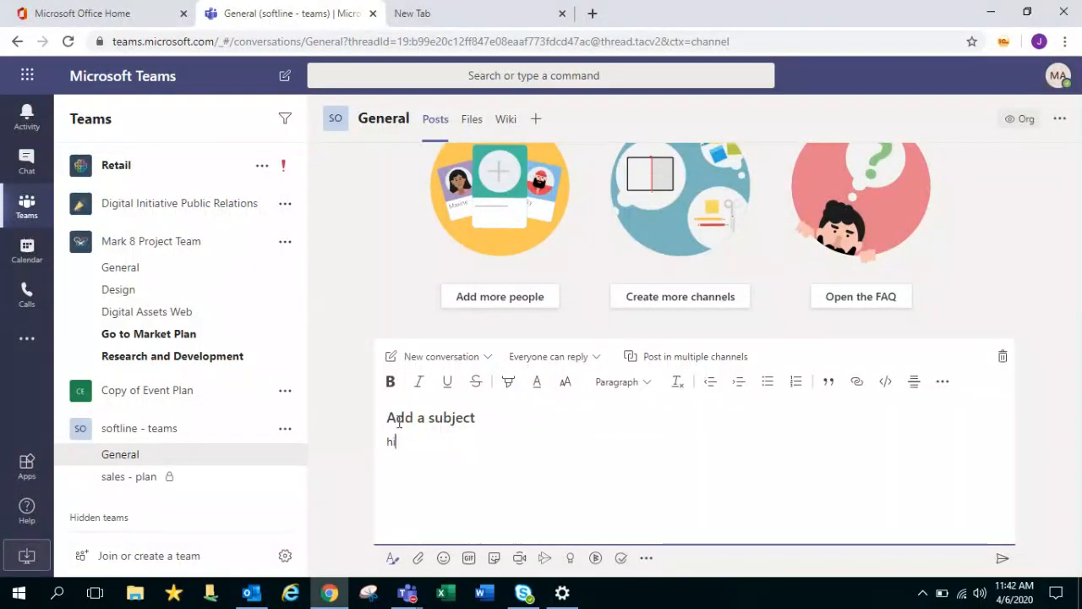
pyautogui.moveTo(399, 422); pyautogui.dragTo(355, 442)
pyautogui.click(566, 472)
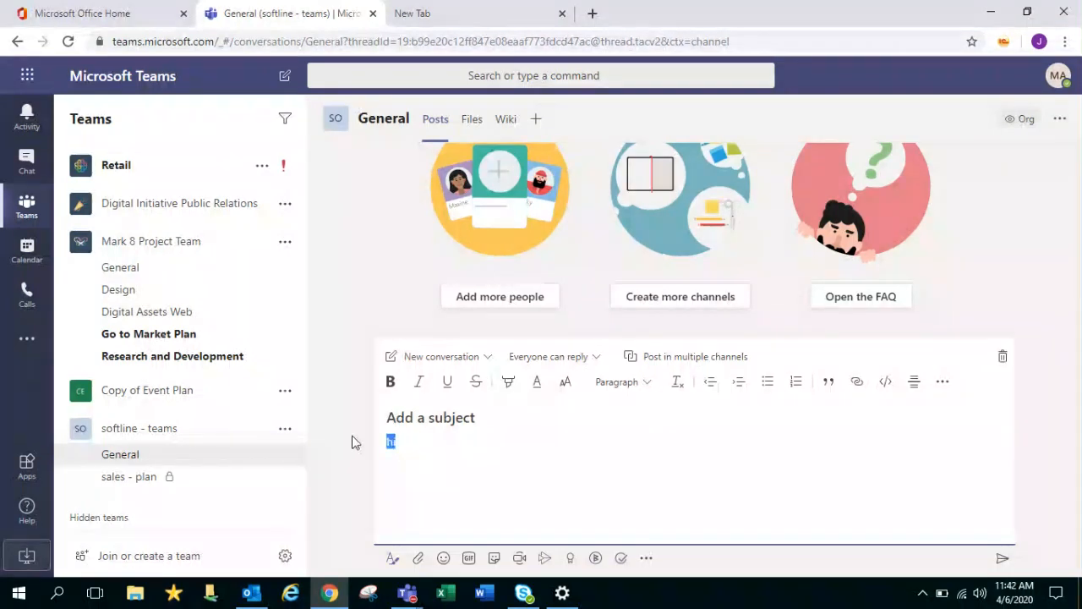
pyautogui.write('keep')
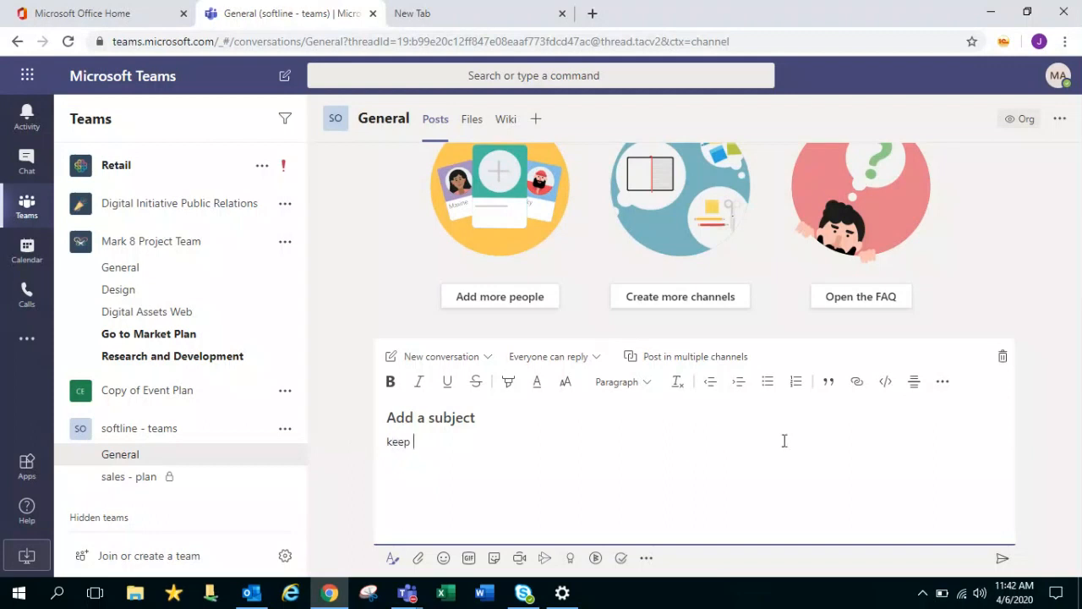
# Try the Attach, Emoji, GIF and Sticker buttons in the compose toolbar
pyautogui.click(418, 559)
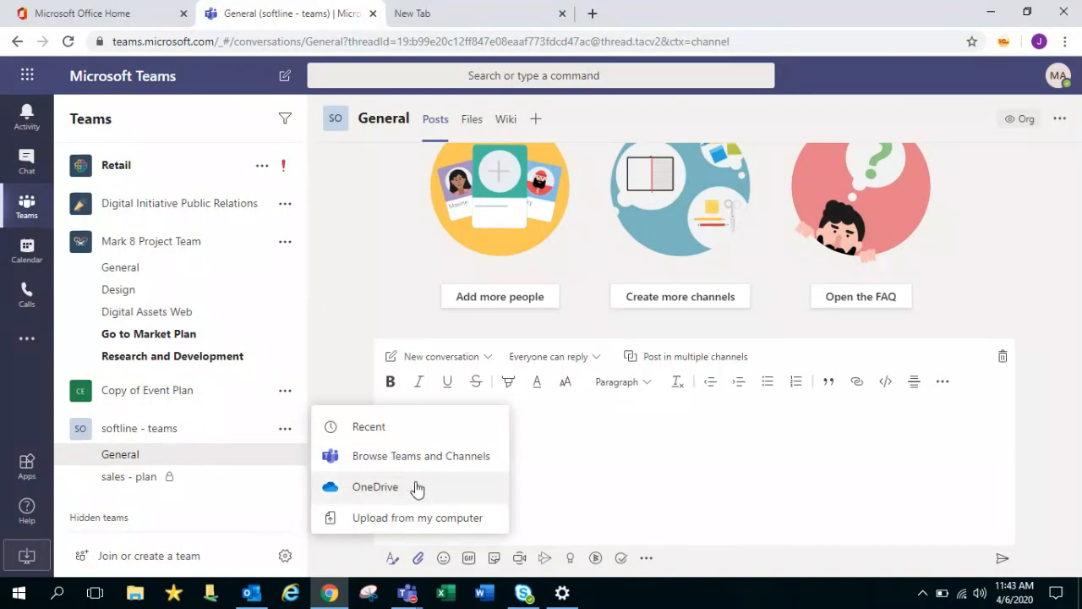
pyautogui.click(443, 560)
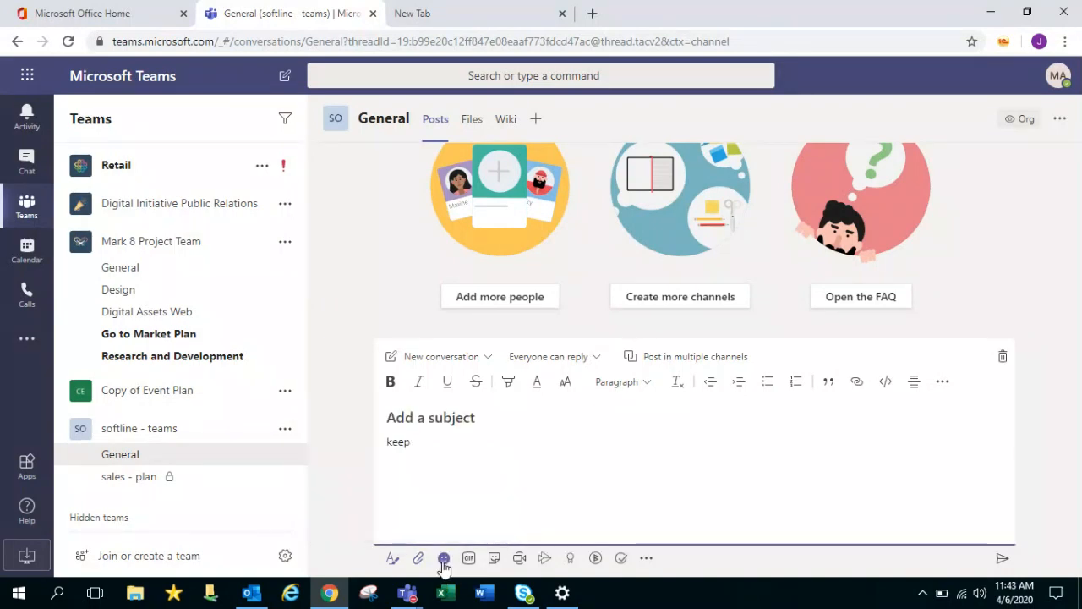
pyautogui.click(443, 560)
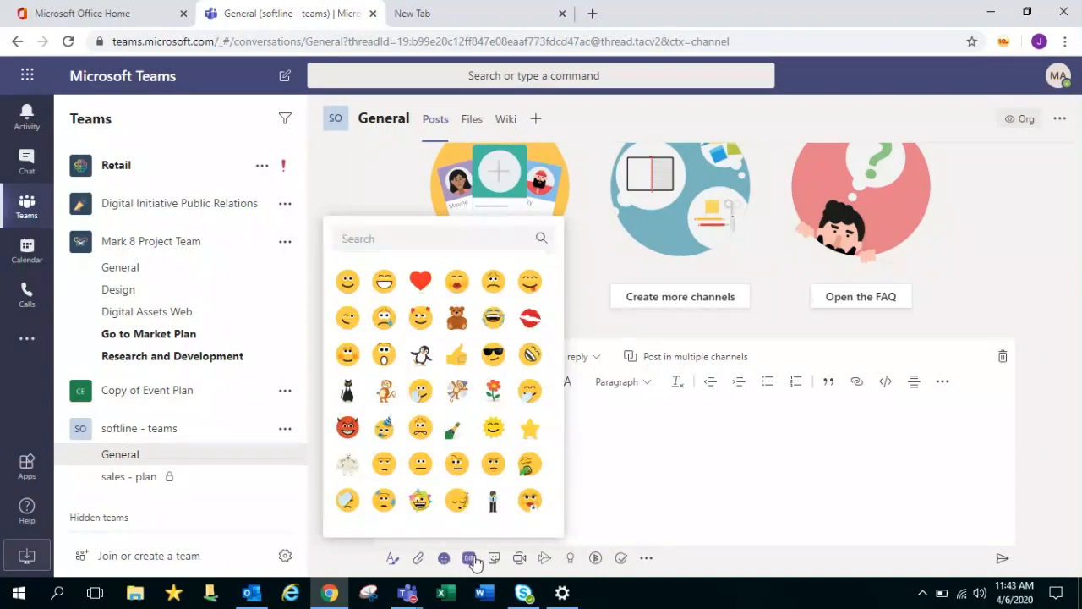
pyautogui.click(468, 558)
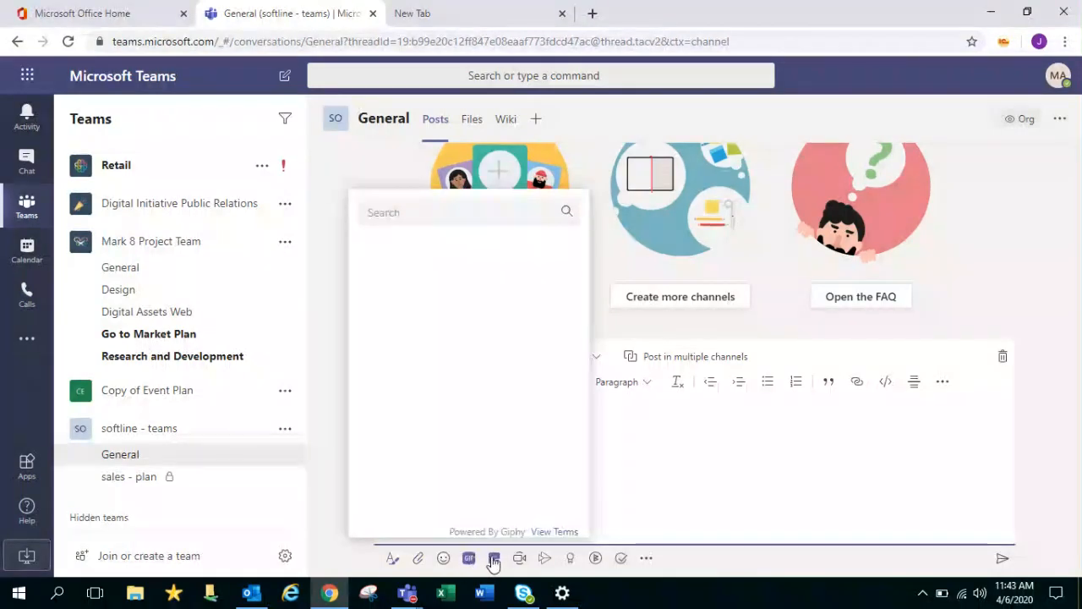
pyautogui.click(494, 560)
pyautogui.click(921, 324)
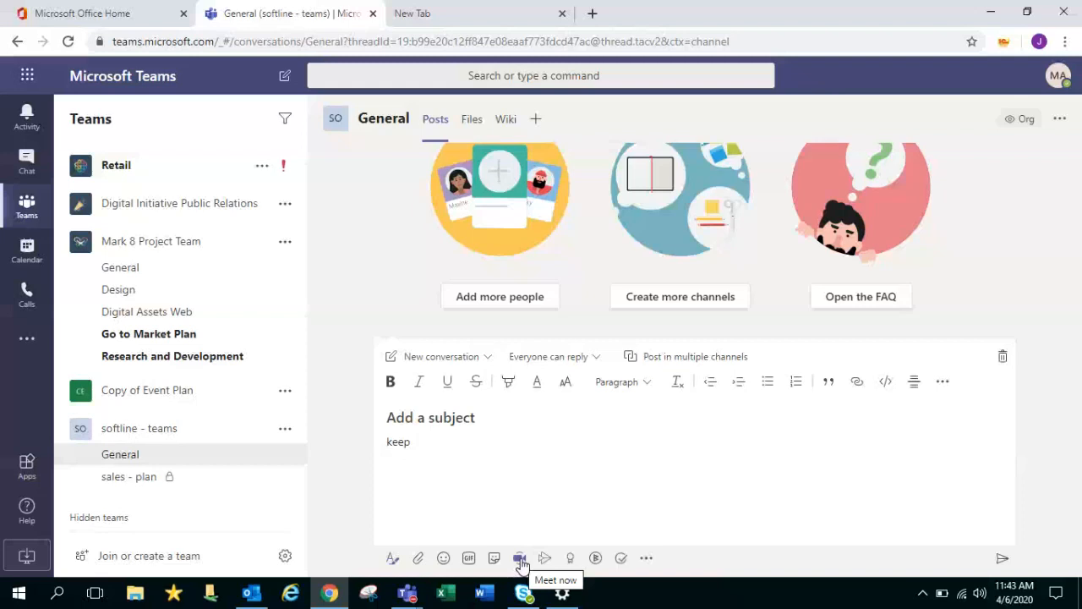
# Pick the Awesome praise badge, cancel the praise, and bring up the messaging apps list
pyautogui.click(571, 560)
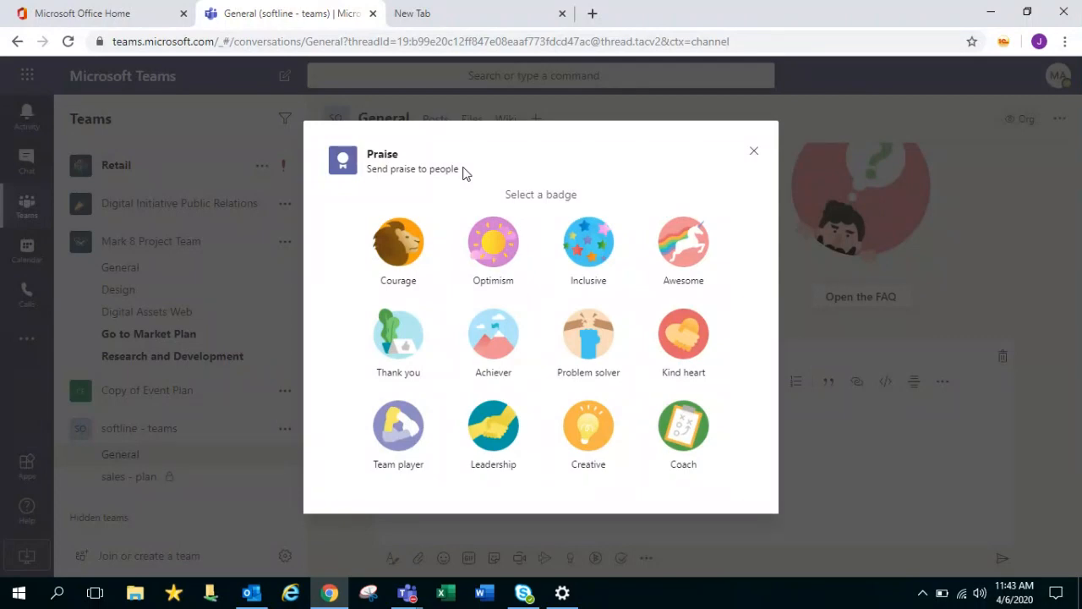
pyautogui.click(692, 256)
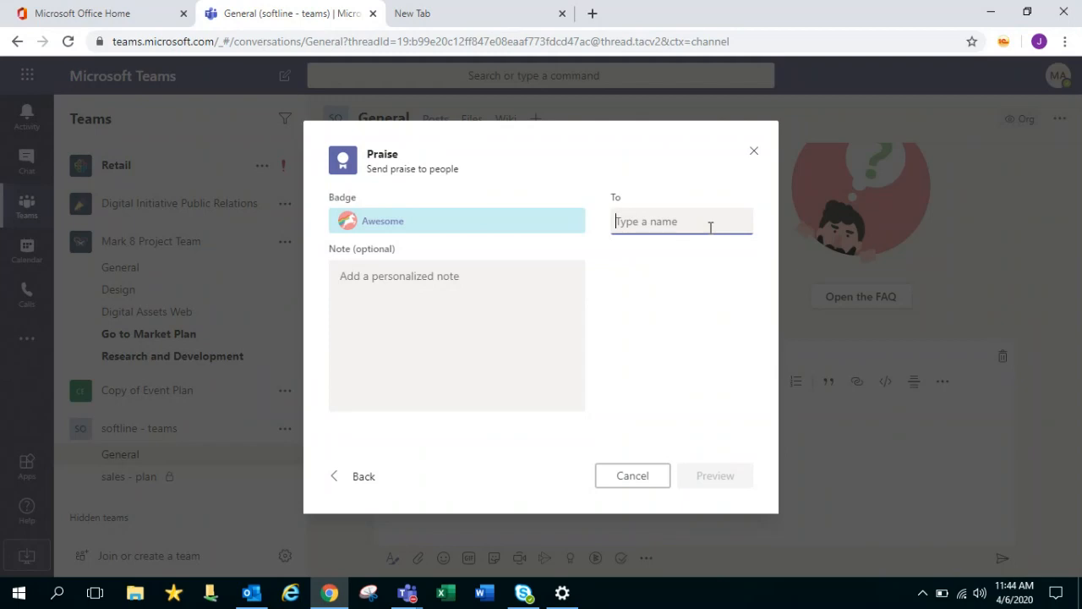
pyautogui.press('Escape')
pyautogui.click(646, 559)
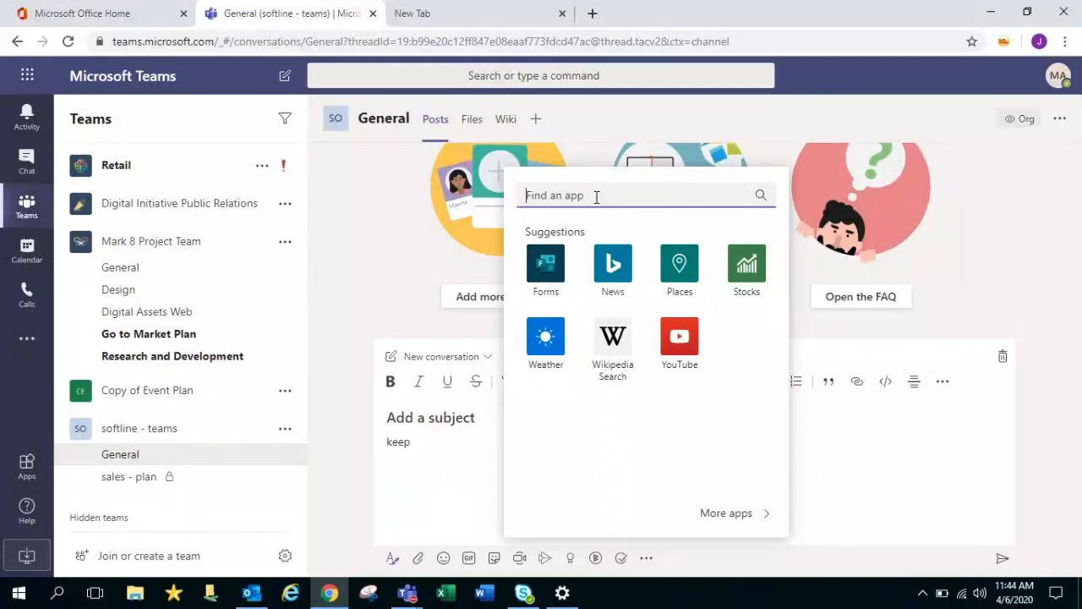
# Dismiss the Find an app flyout, leaving the 'keep' draft in General
pyautogui.click(1001, 241)
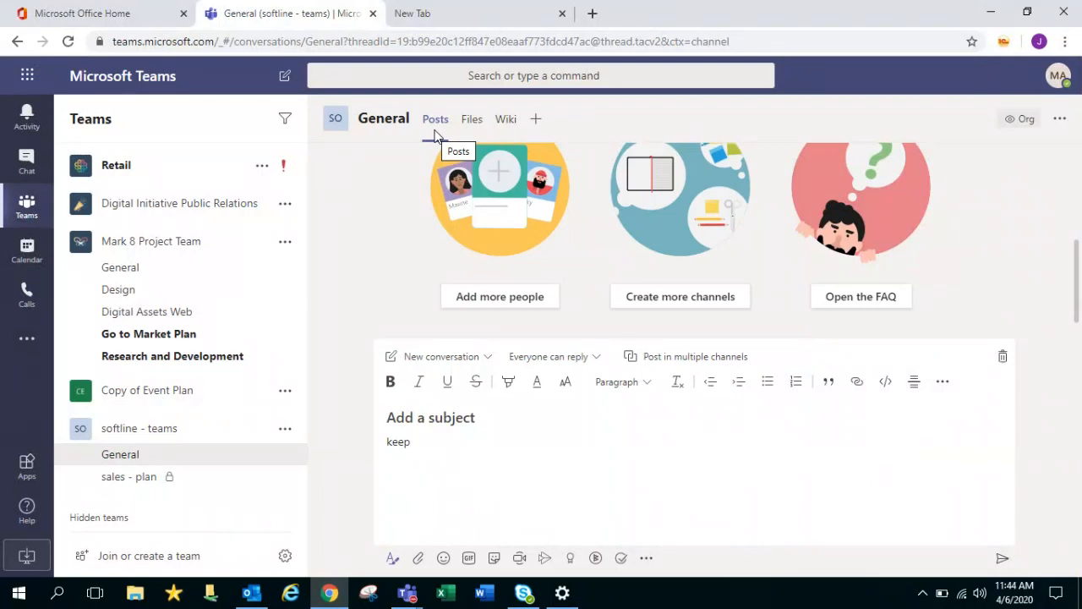
# Go to the General channel's empty Files library and review the New and Upload menus
pyautogui.click(480, 128)
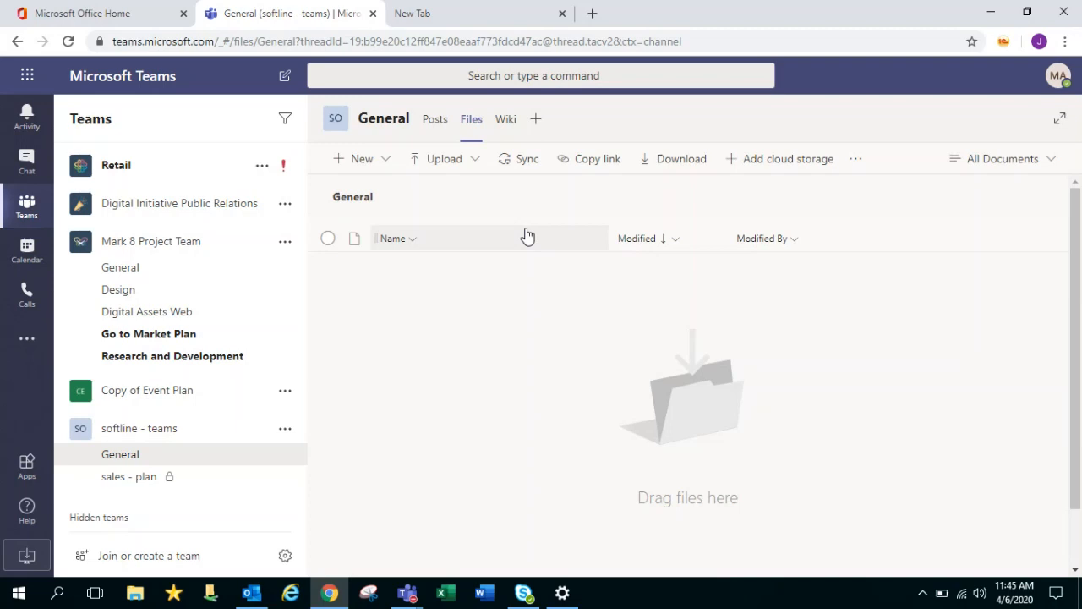
pyautogui.click(390, 167)
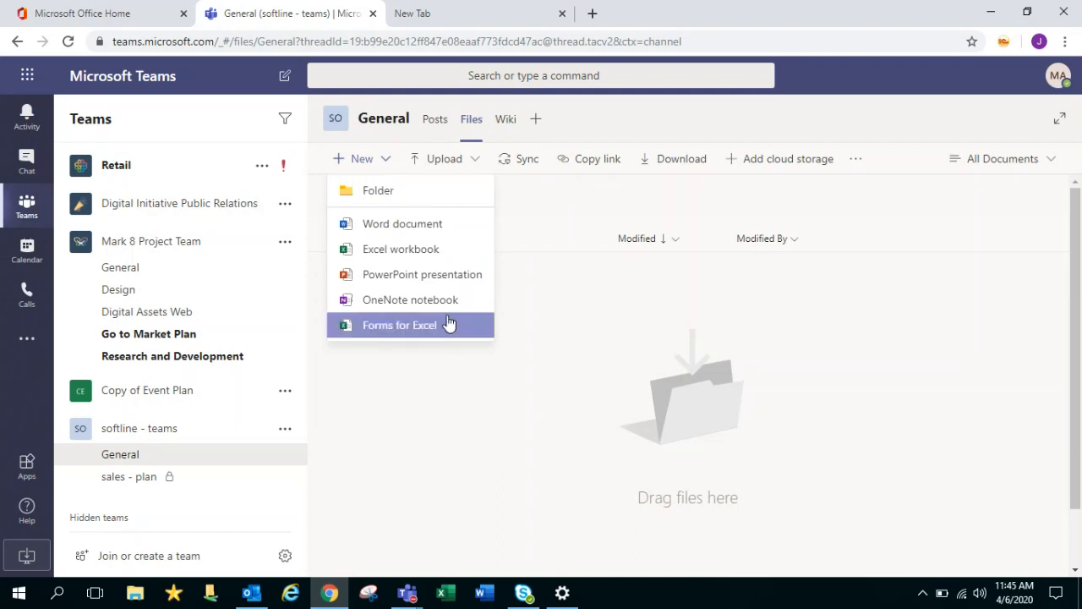
pyautogui.click(509, 298)
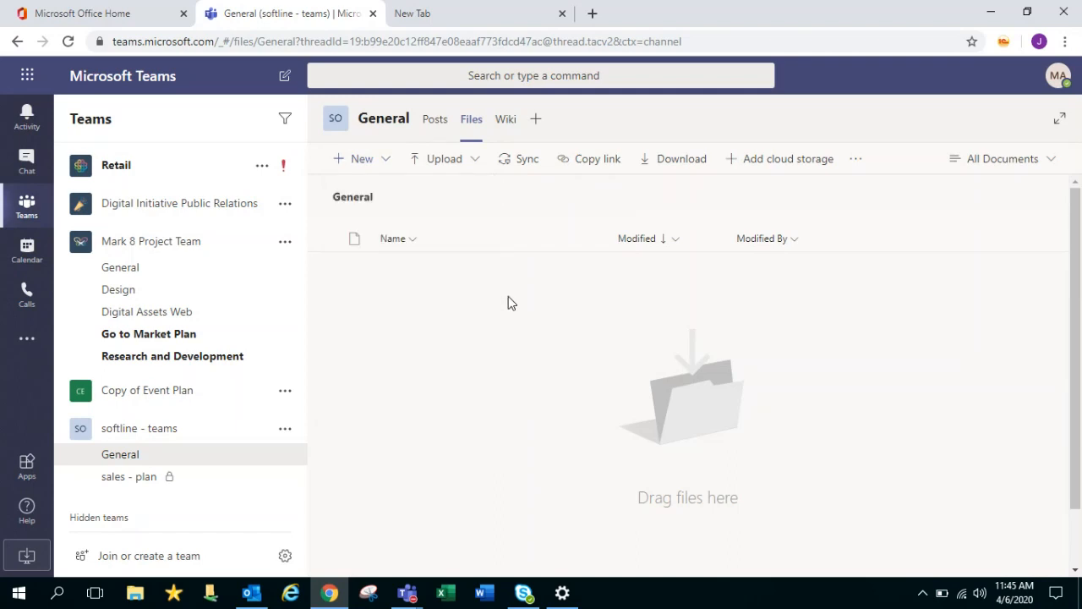
pyautogui.click(466, 170)
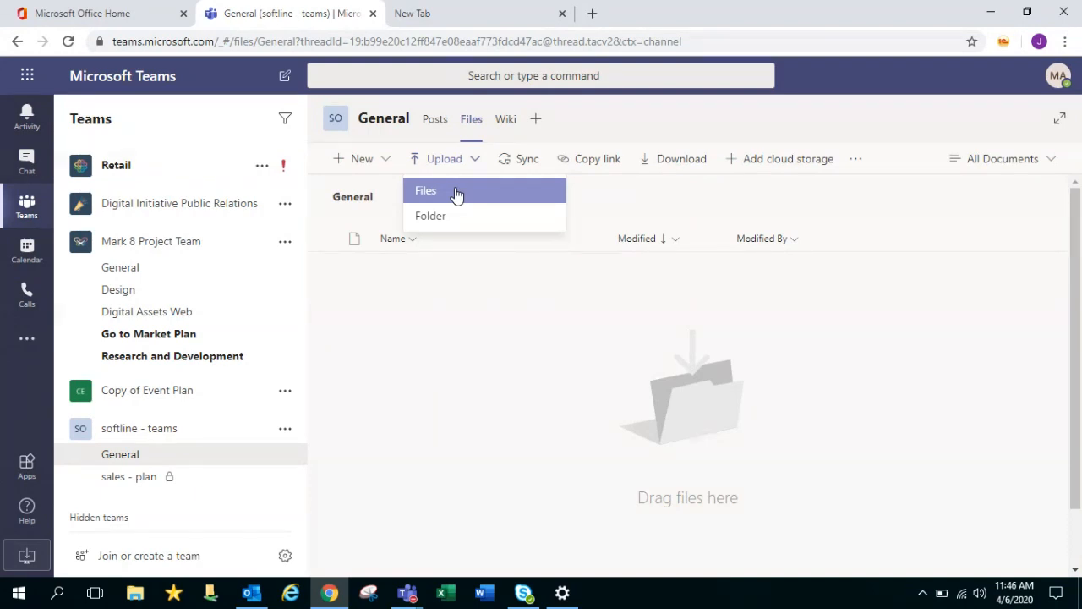
pyautogui.click(456, 192)
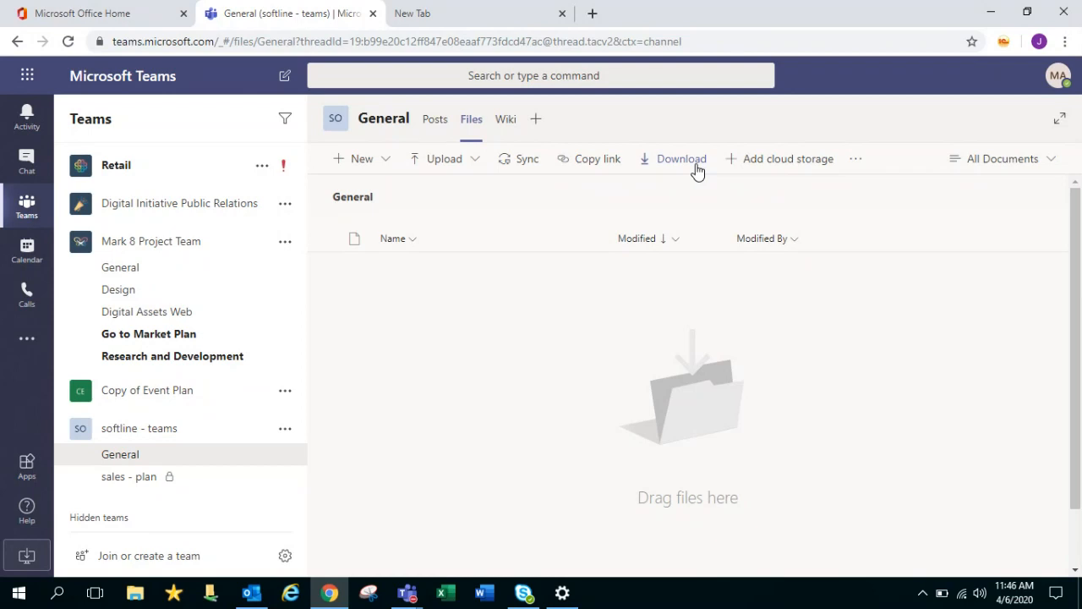
# Review the library's extra actions and All Documents view options, then bring up the Upload menu again
pyautogui.click(856, 161)
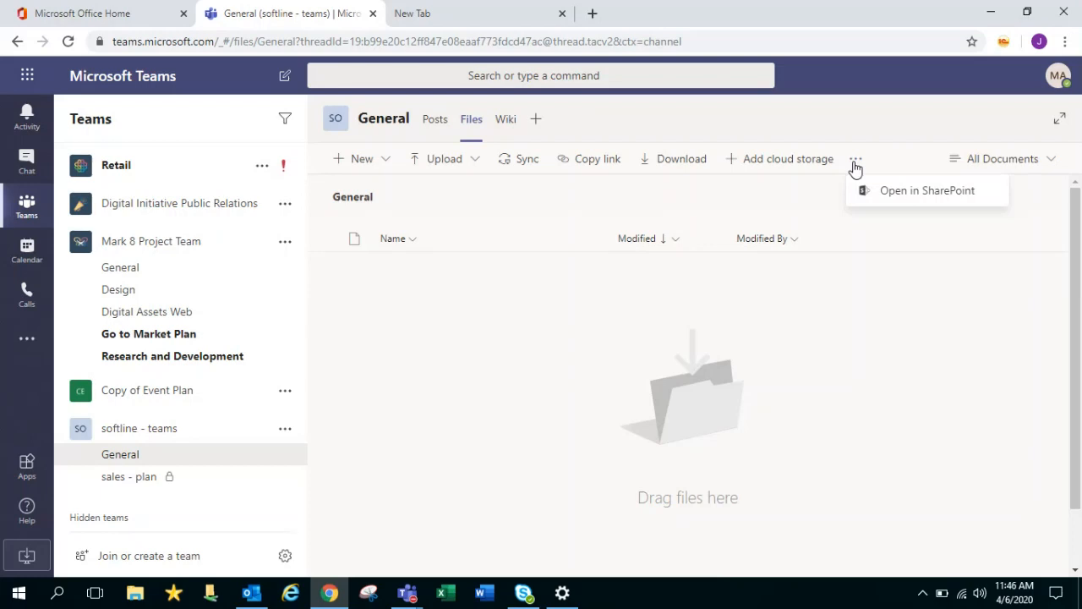
pyautogui.click(944, 320)
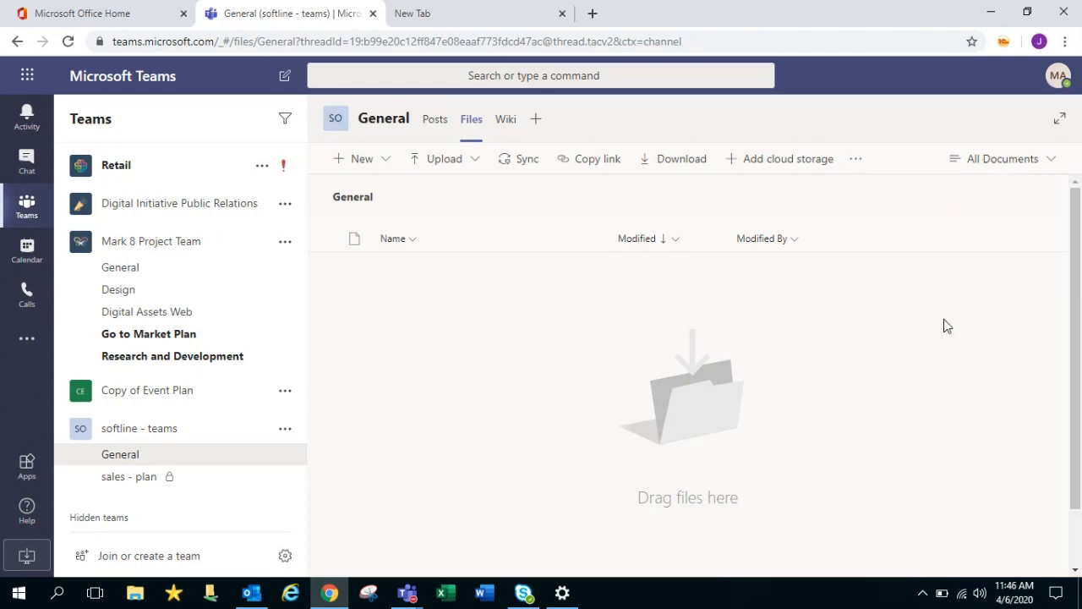
pyautogui.click(1053, 160)
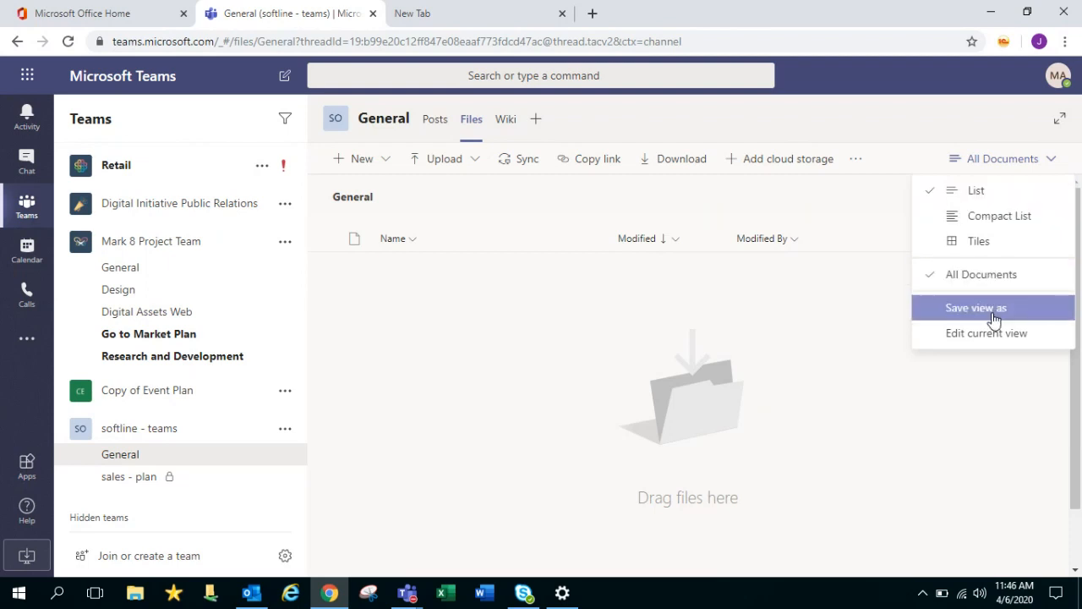
pyautogui.click(889, 198)
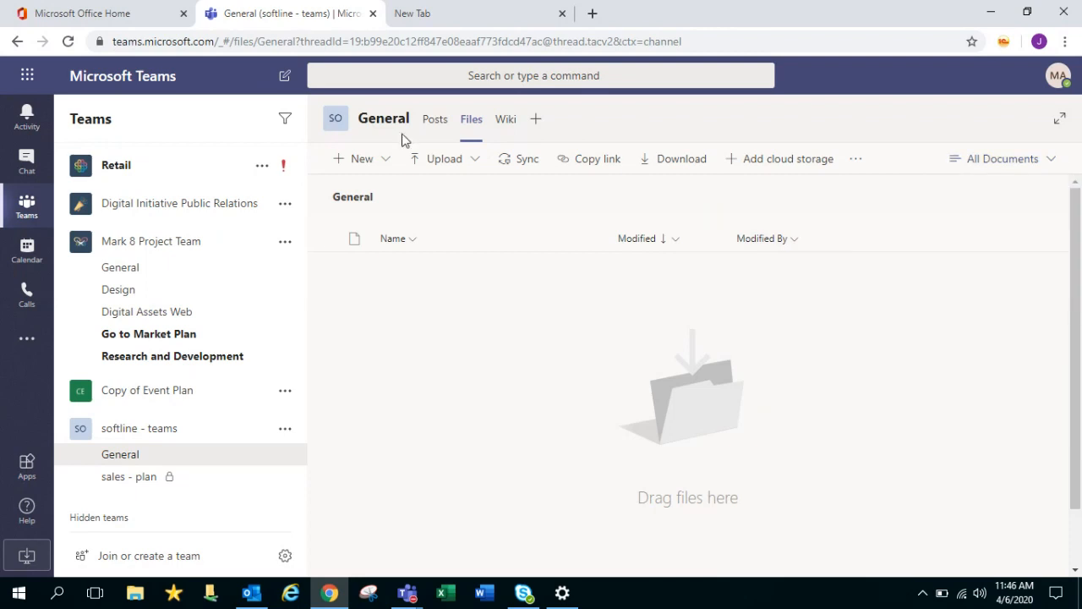
pyautogui.click(437, 161)
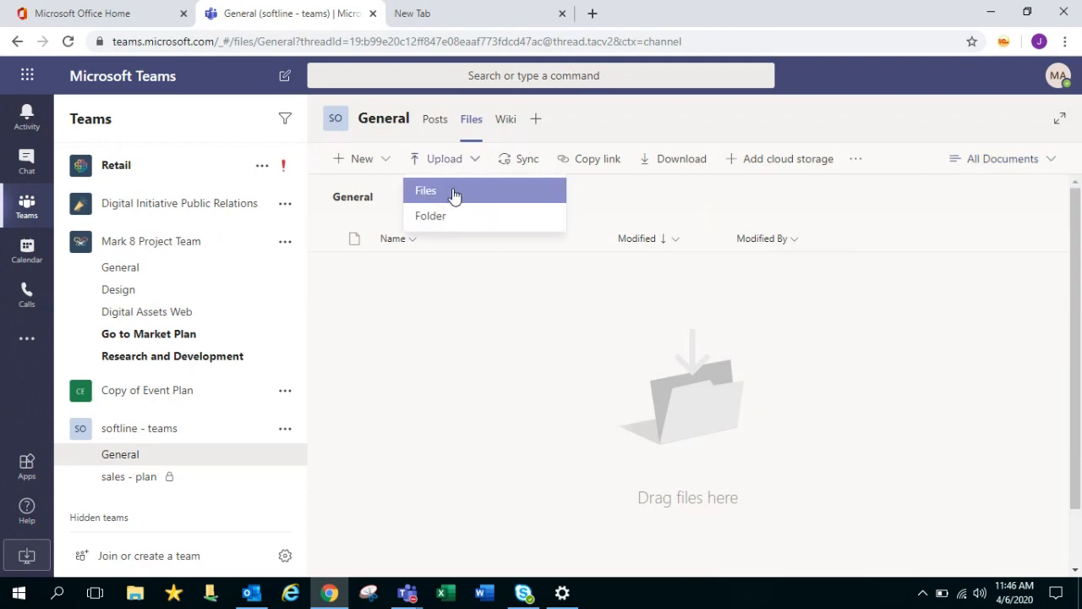
# Upload Teams AU - Jul 2 Dec.xlsx from the Desktop into the General channel's files
pyautogui.click(452, 195)
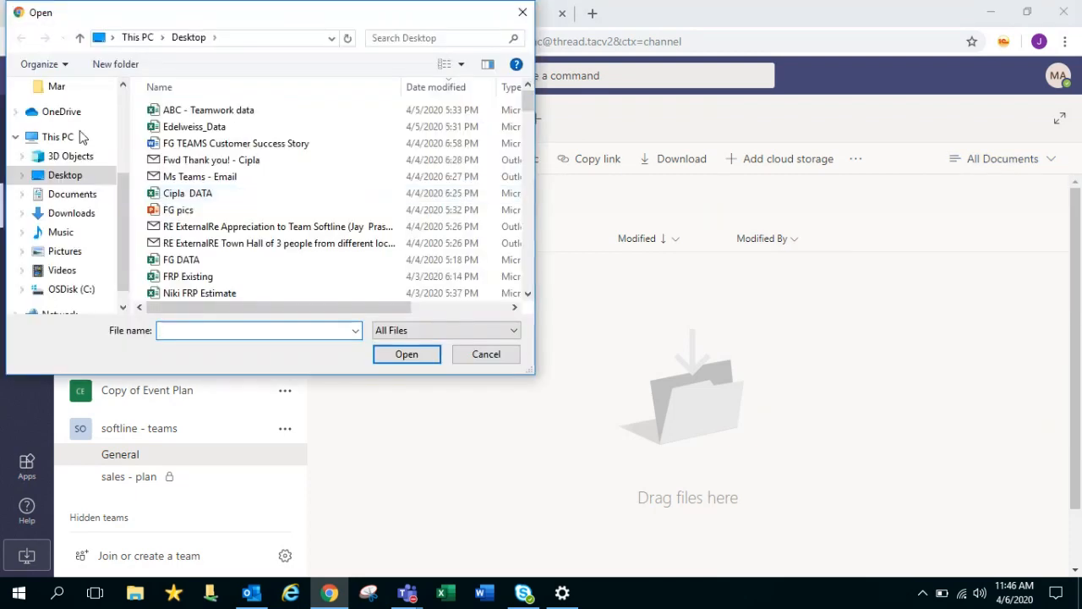
pyautogui.moveTo(526, 94); pyautogui.dragTo(526, 184)
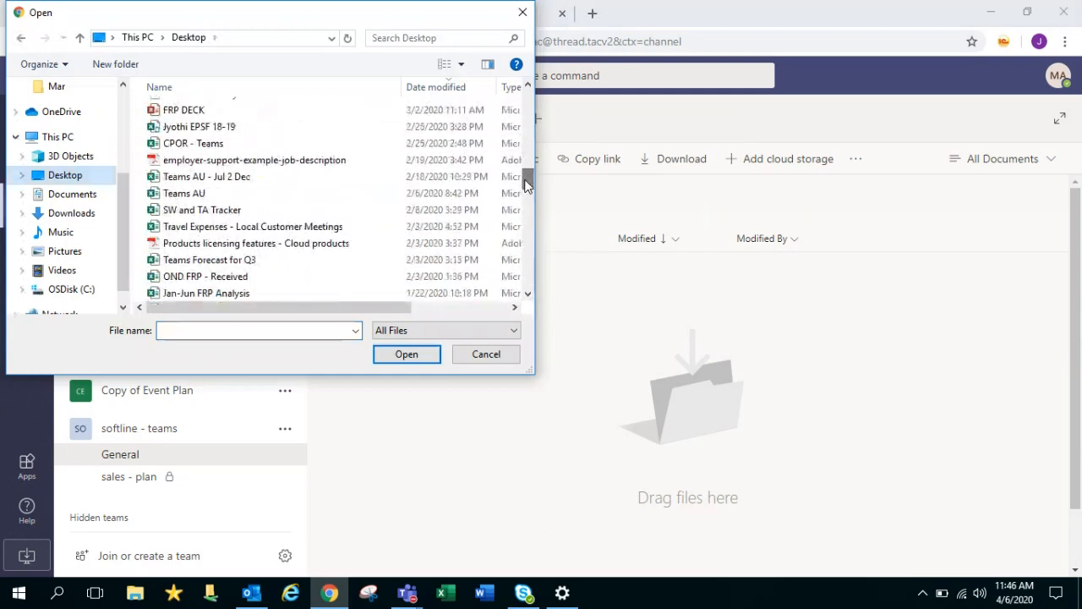
pyautogui.click(258, 182)
pyautogui.click(414, 355)
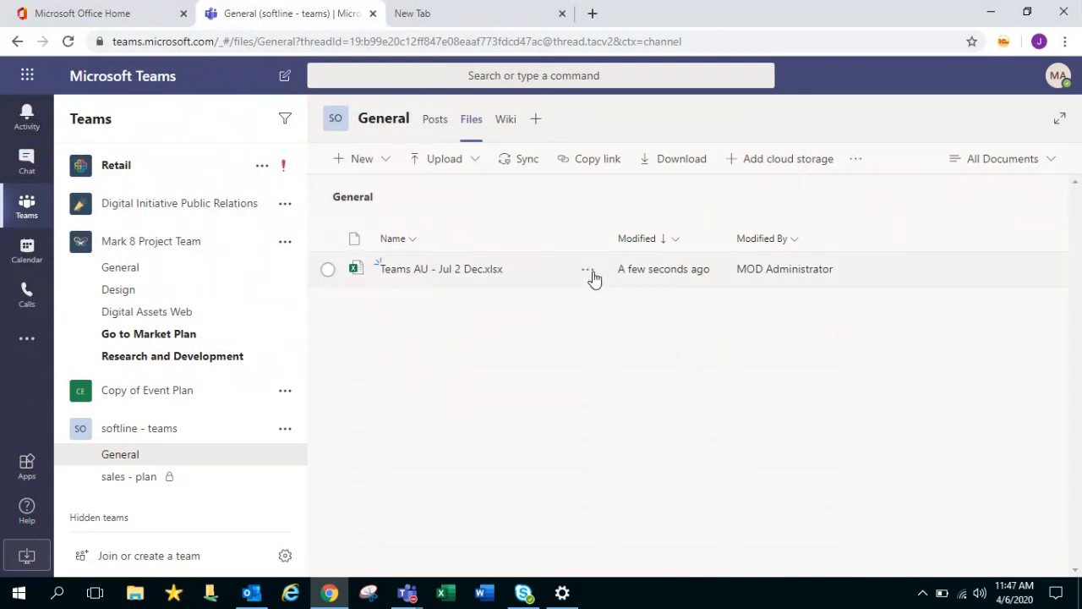
pyautogui.click(588, 269)
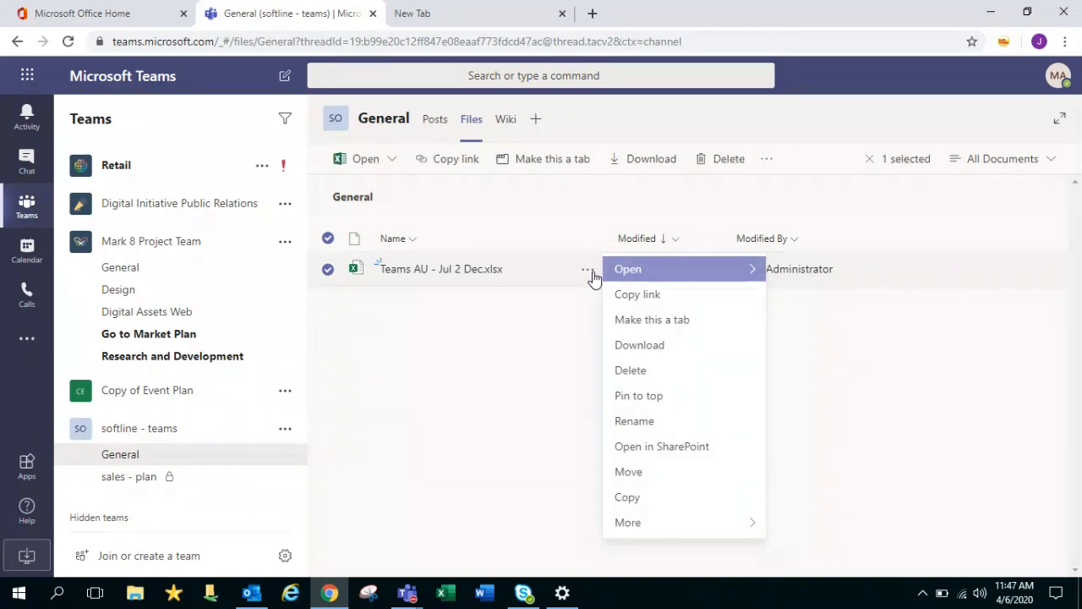
# Make Teams AU - Jul 2 Dec.xlsx a channel tab, view it, and return to Files
pyautogui.click(674, 322)
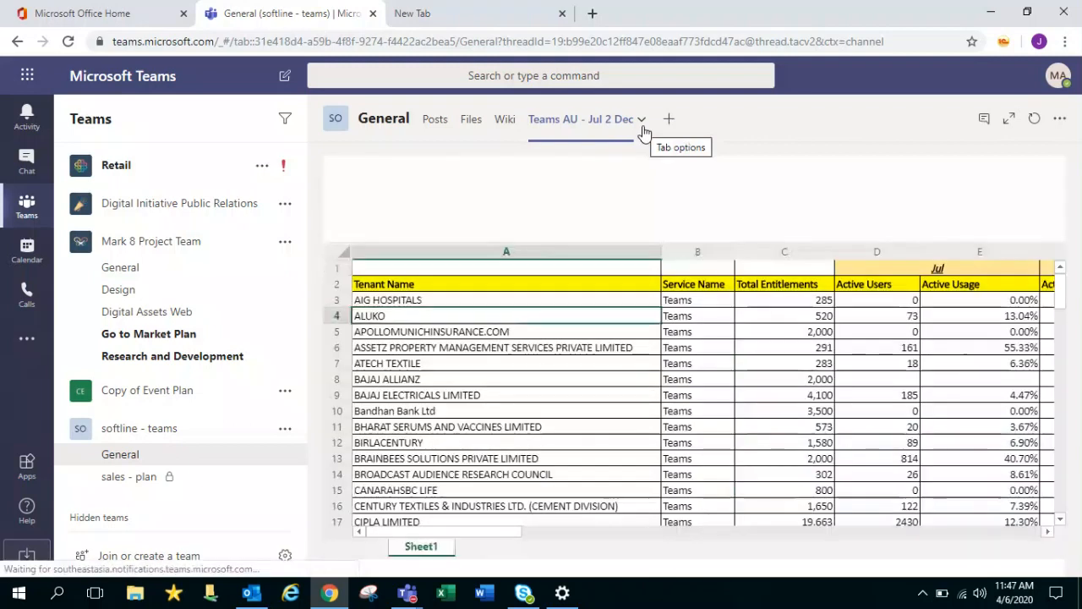
pyautogui.click(479, 127)
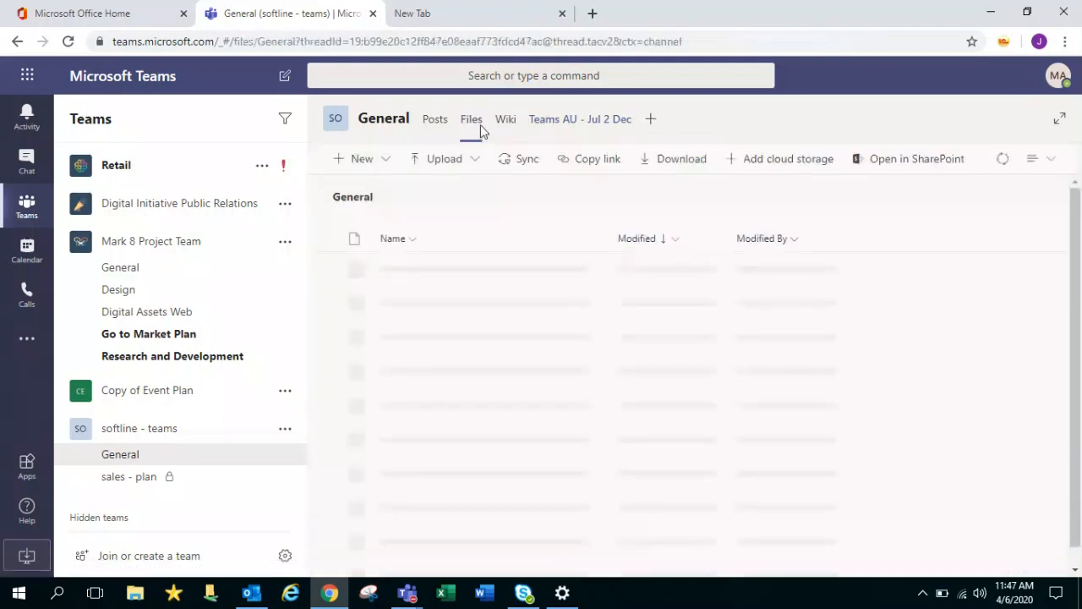
pyautogui.click(601, 125)
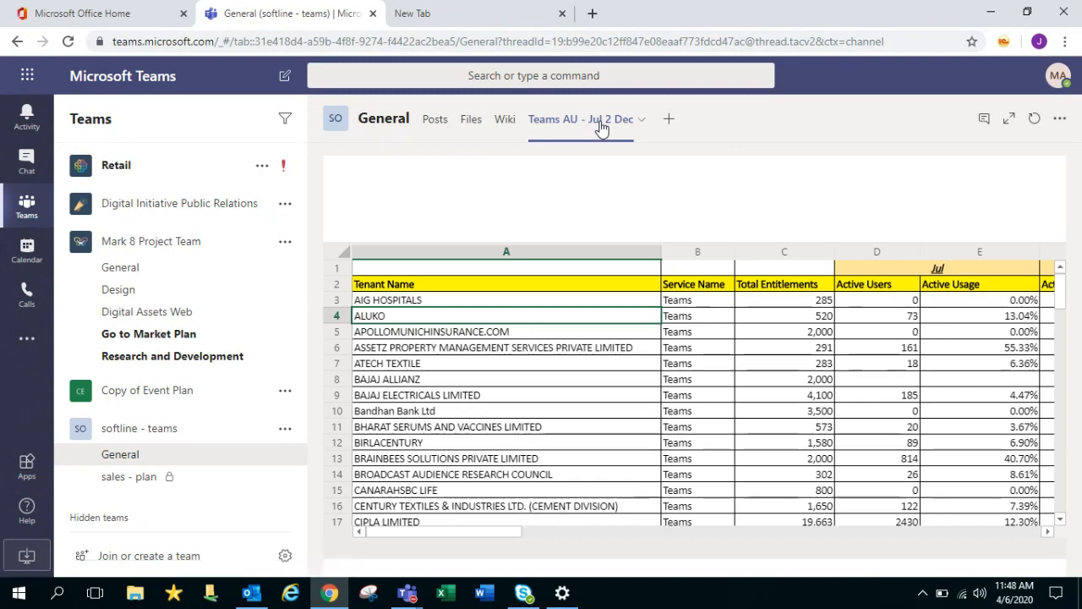
pyautogui.click(471, 124)
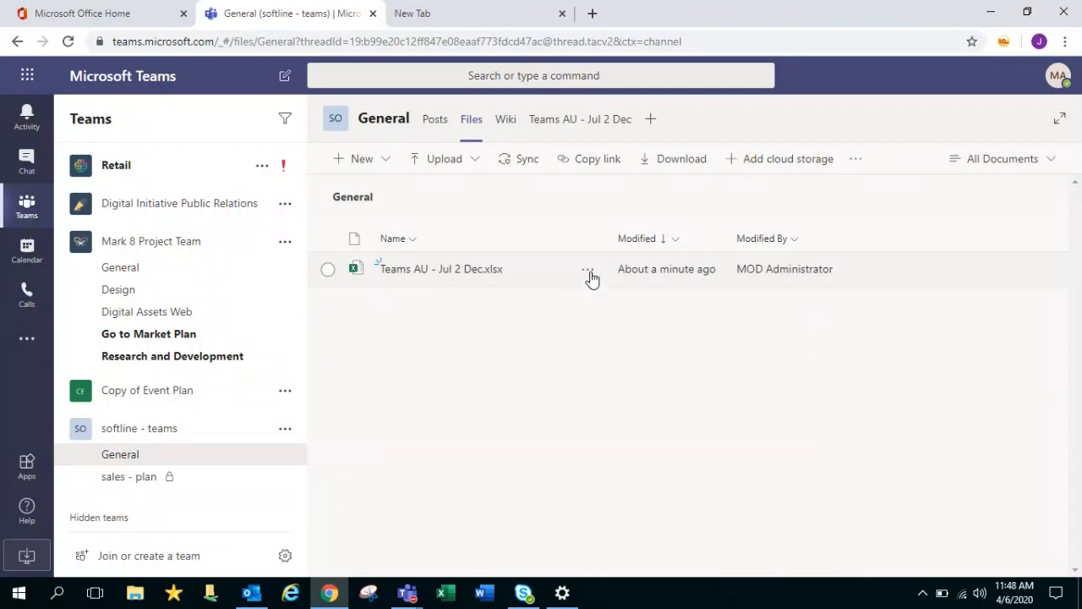
# Leave the spreadsheet's file actions unused and switch to the General channel's blank Wiki page
pyautogui.click(588, 271)
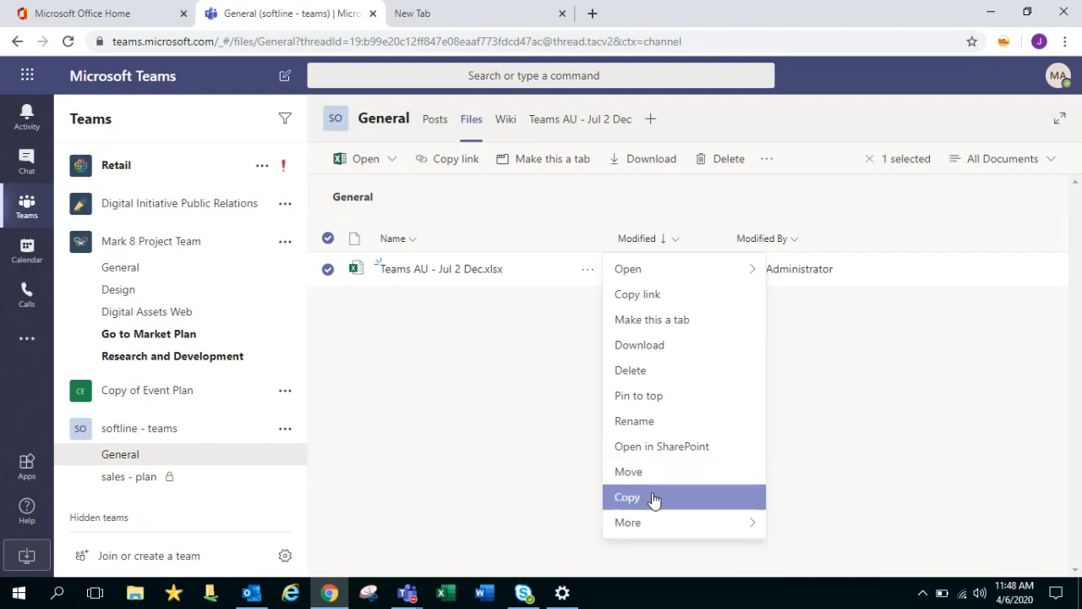
pyautogui.moveTo(659, 523)
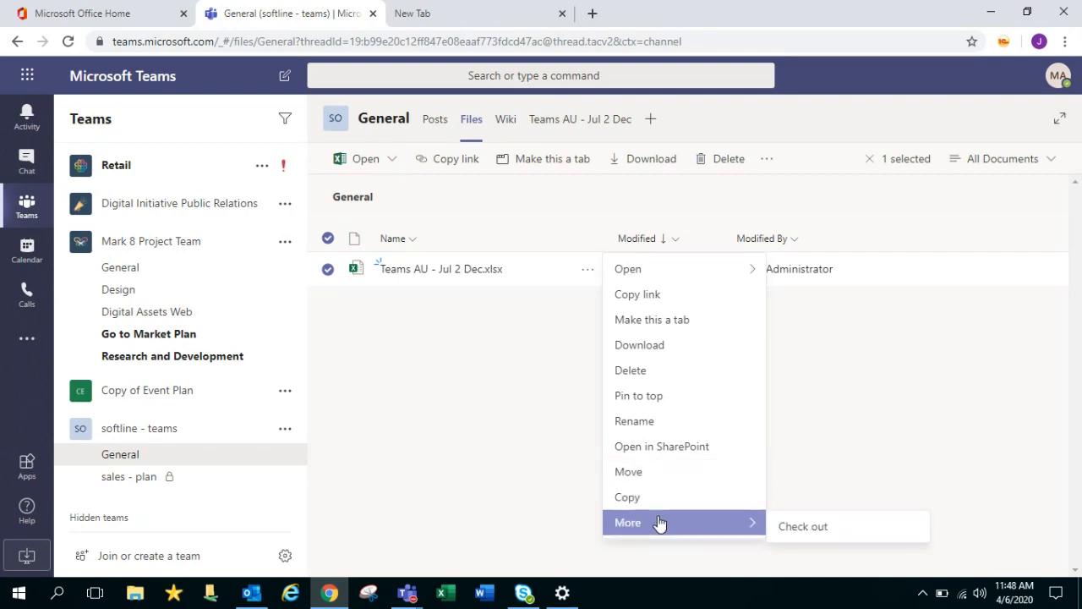
pyautogui.click(822, 419)
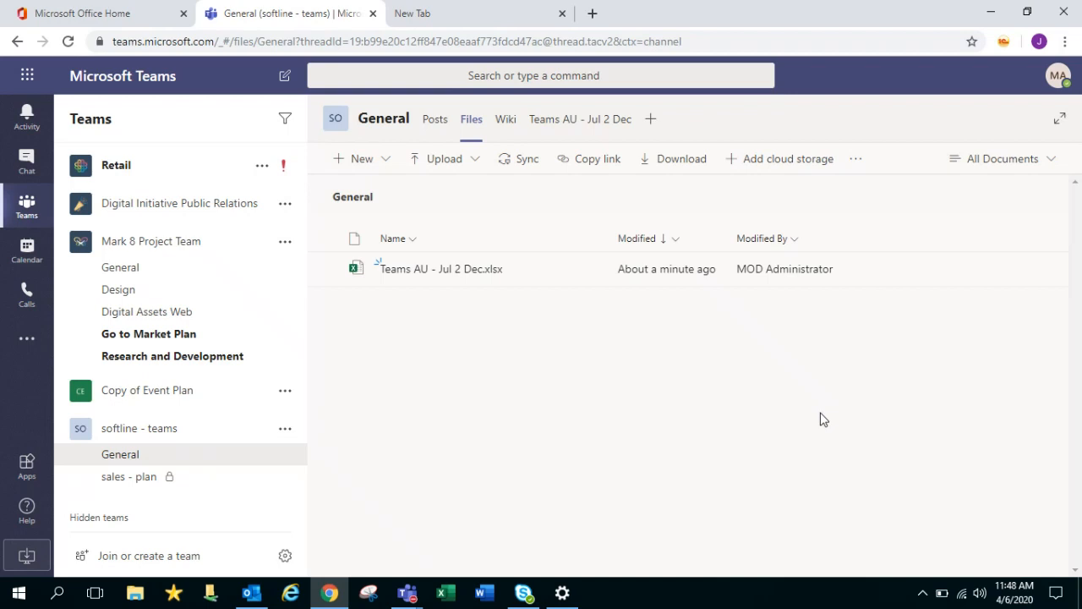
pyautogui.click(512, 138)
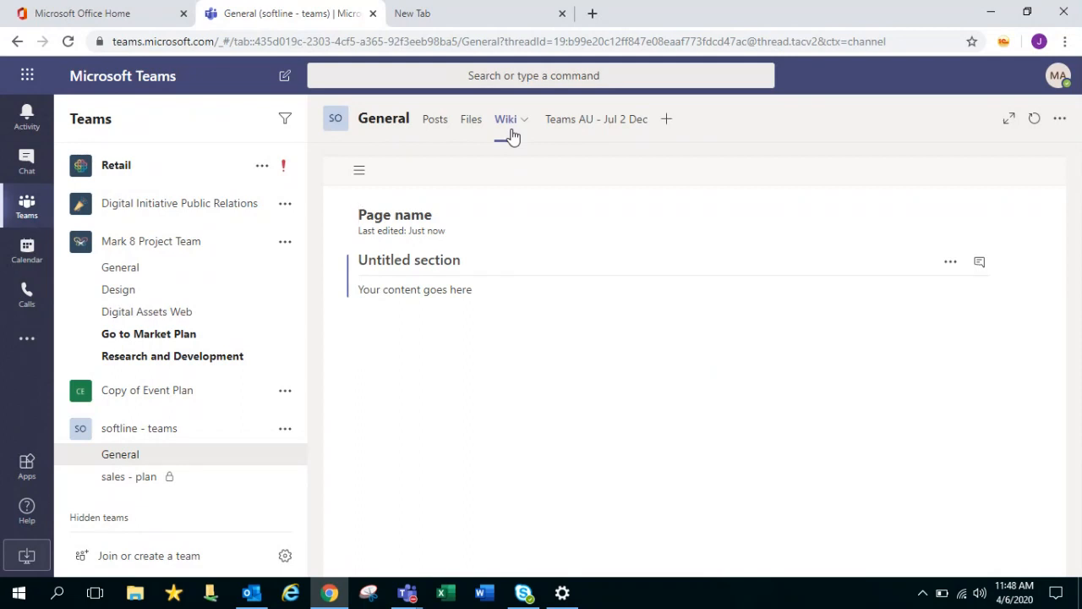
# Return to the General channel's Posts, where the 'hi' post and unsent 'keep' draft remain
pyautogui.click(443, 126)
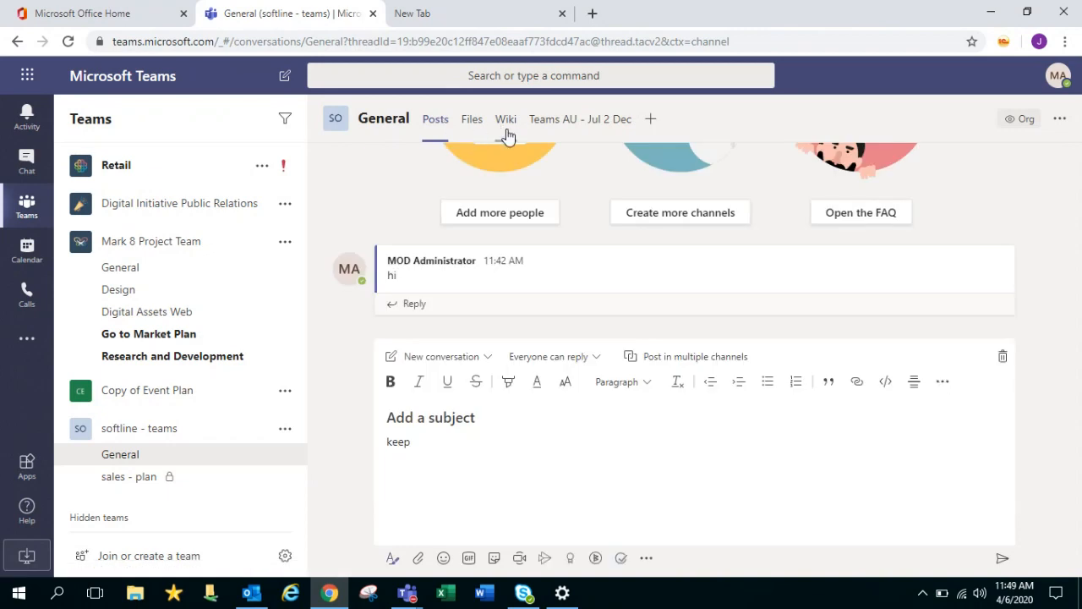
# Bring up the Add a tab app choices from the + beside the General channel tabs
pyautogui.click(654, 128)
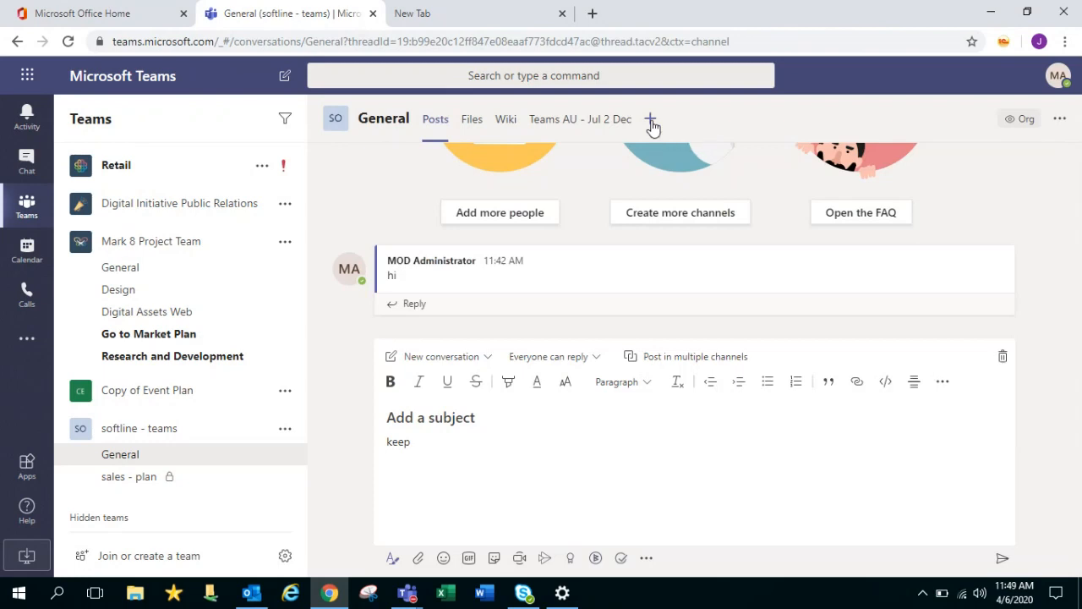
pyautogui.click(651, 123)
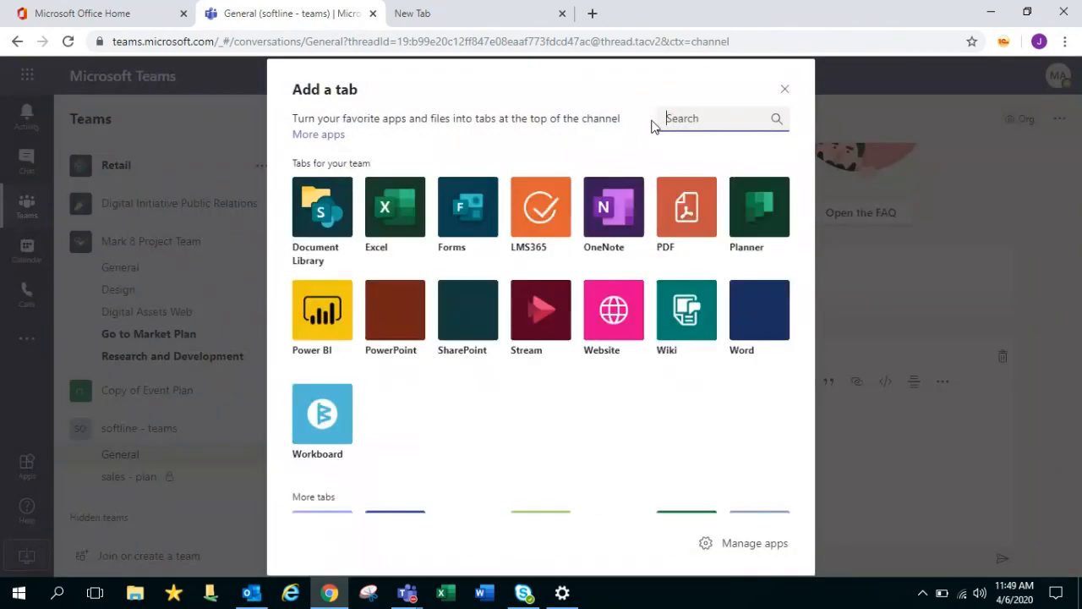
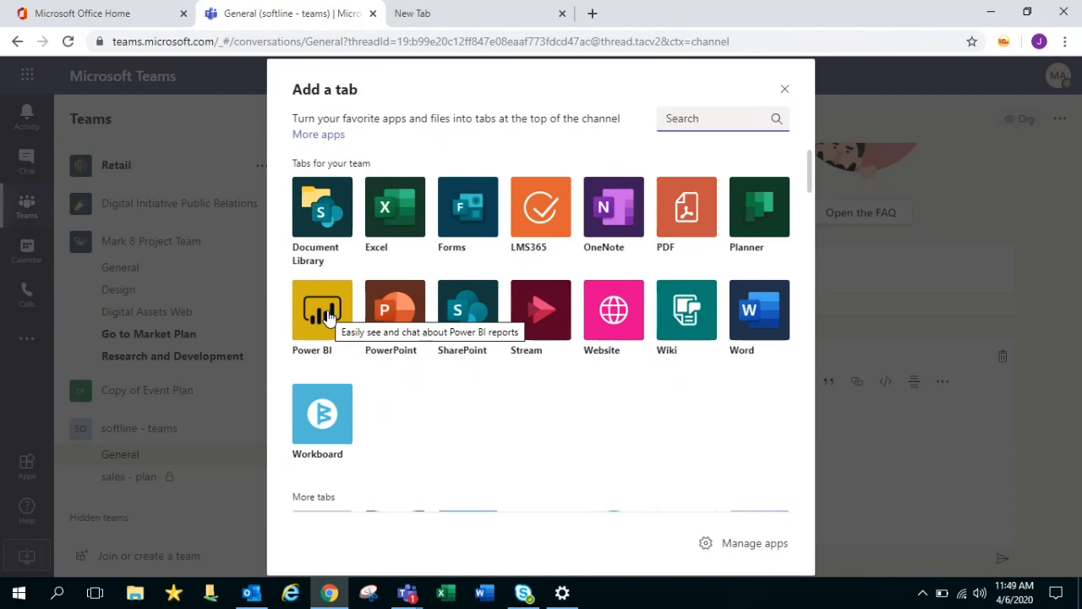
# Add a Power BI tab with Operations Analytics from Mark 8 Project Team, skipping empty Copy of Event Plan
pyautogui.click(329, 317)
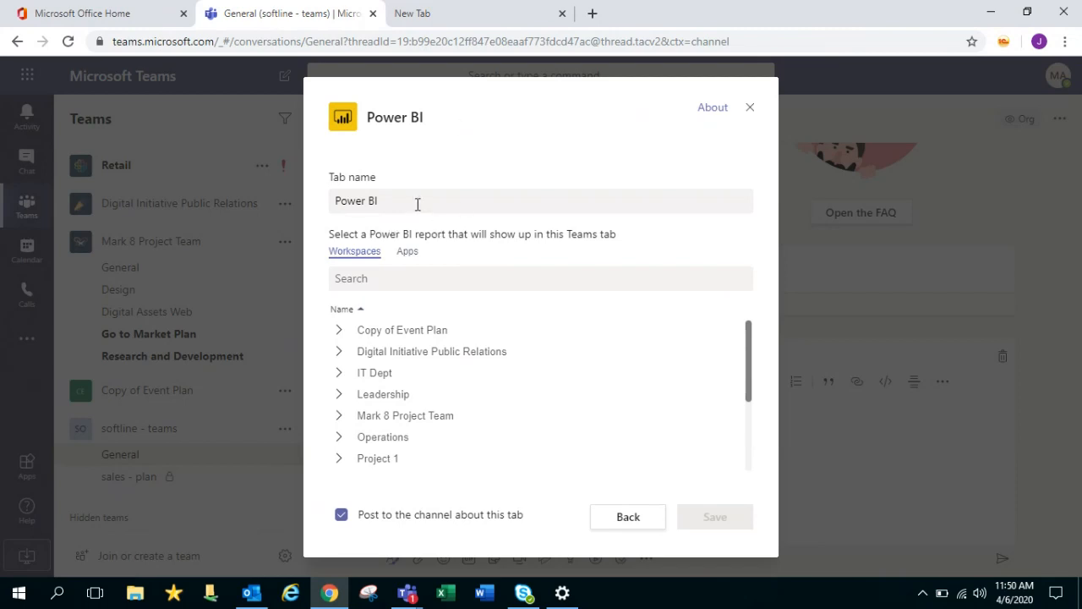
pyautogui.click(417, 204)
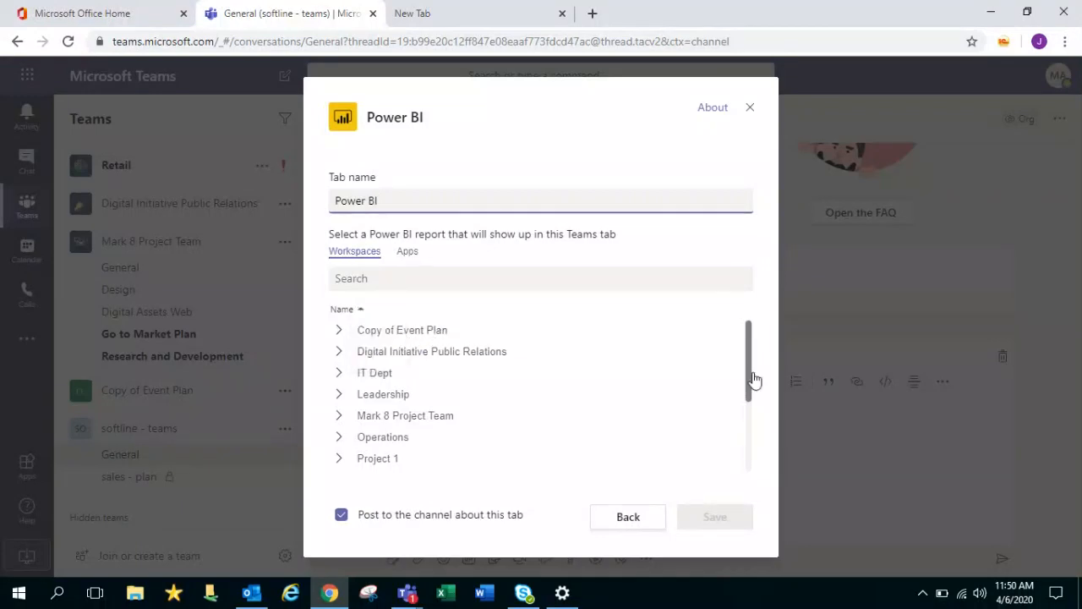
pyautogui.moveTo(755, 379); pyautogui.dragTo(747, 312)
pyautogui.click(381, 337)
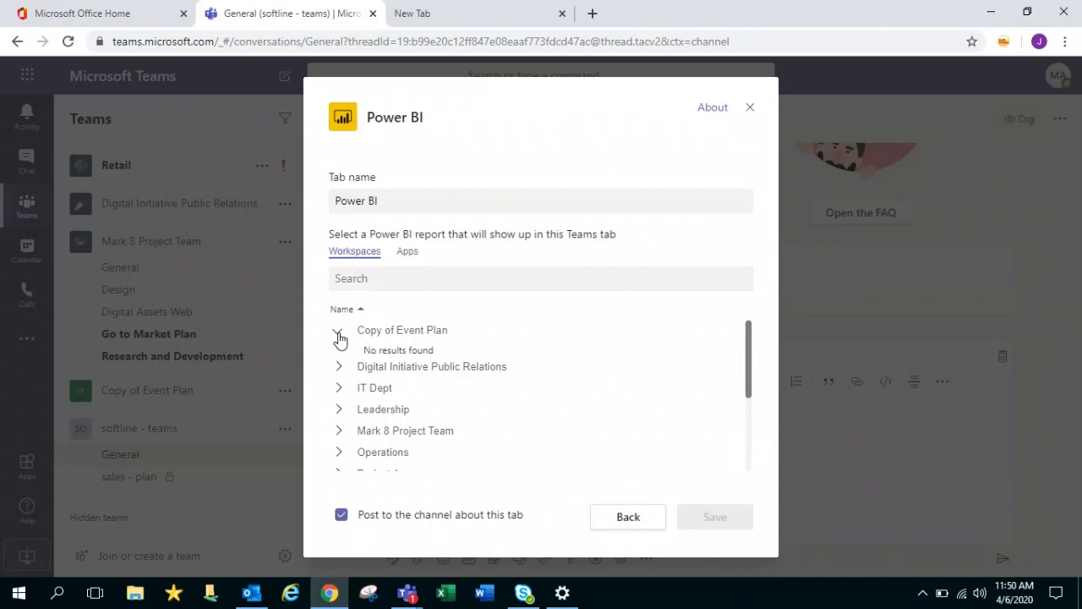
pyautogui.click(339, 337)
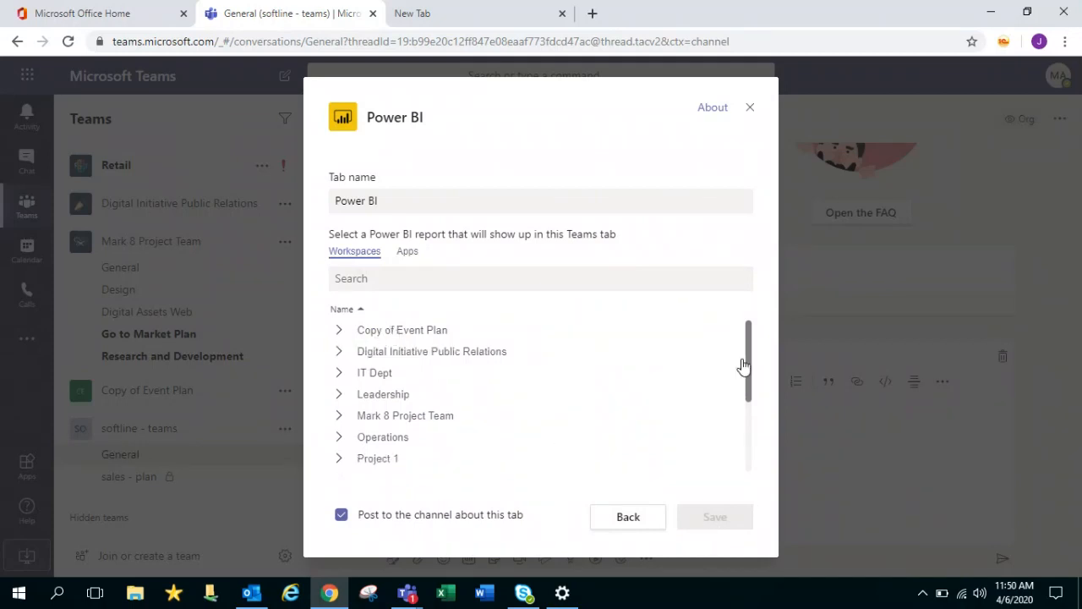
pyautogui.click(395, 416)
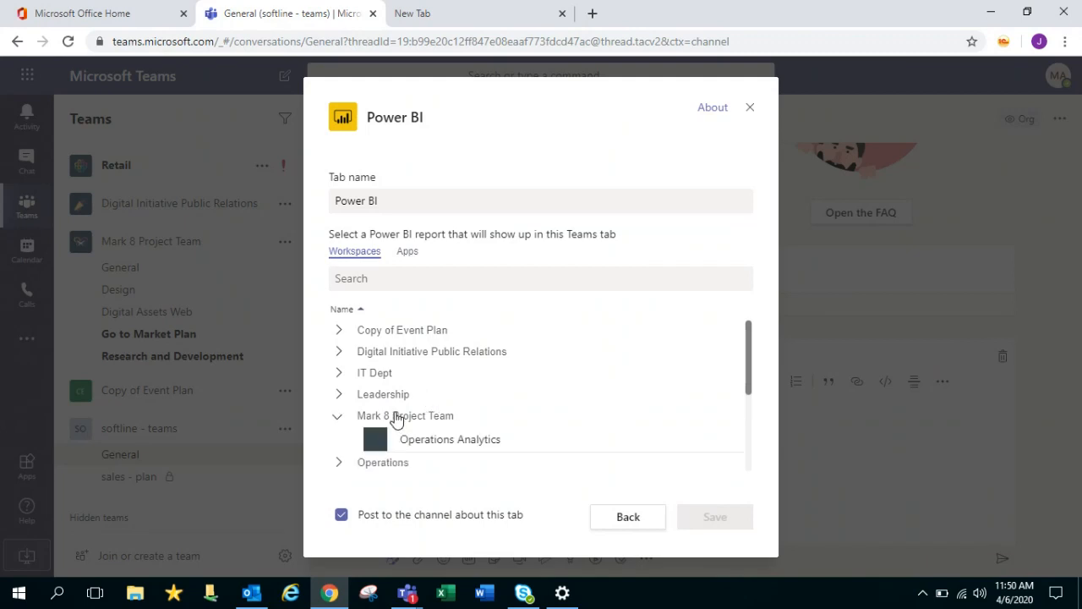
pyautogui.moveTo(749, 367); pyautogui.dragTo(753, 403)
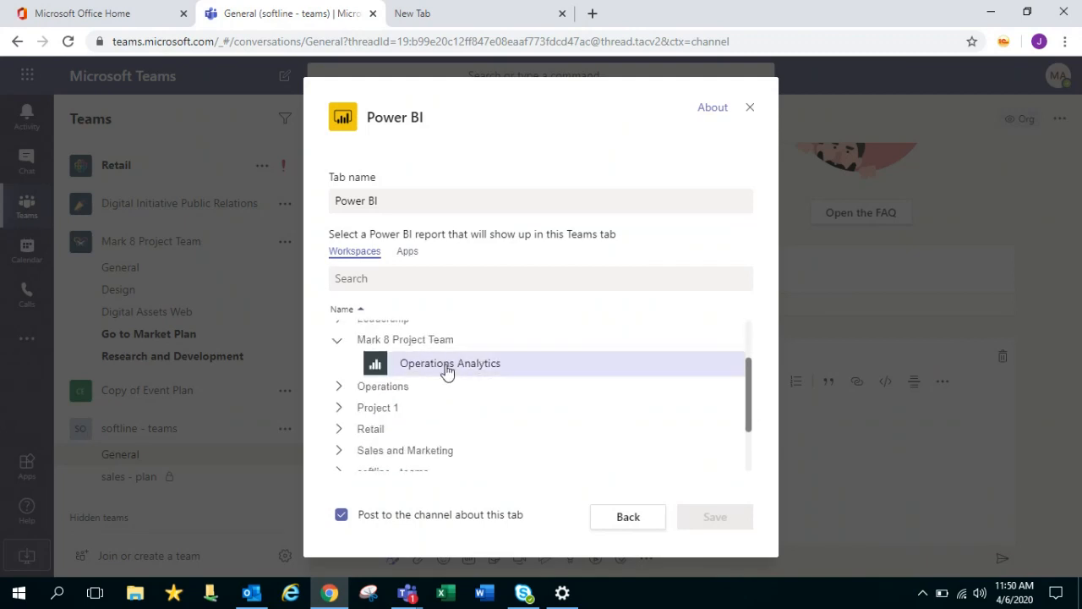
pyautogui.click(454, 364)
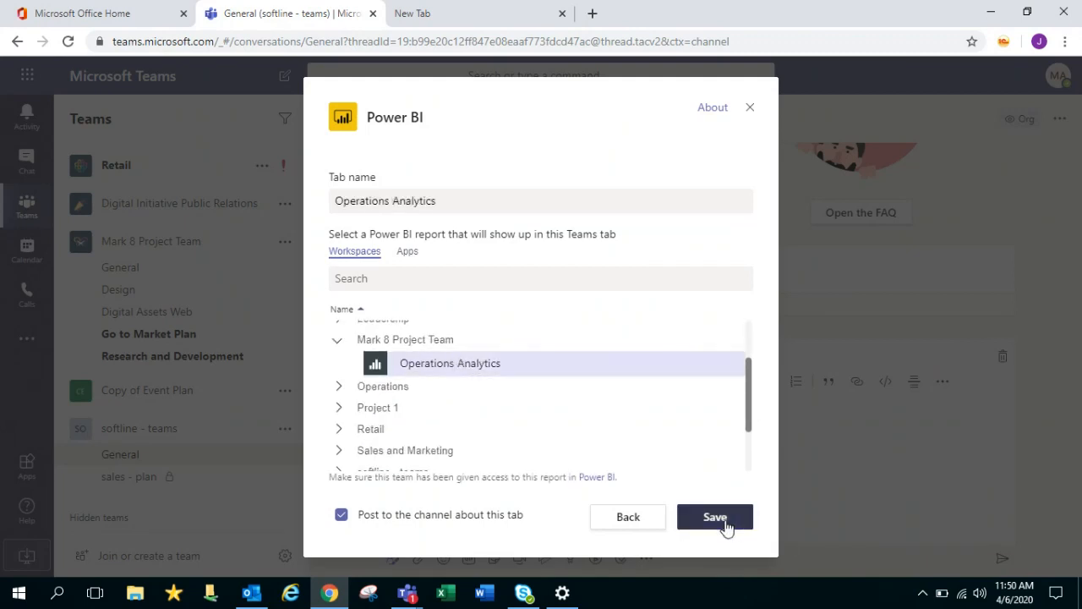
pyautogui.click(725, 524)
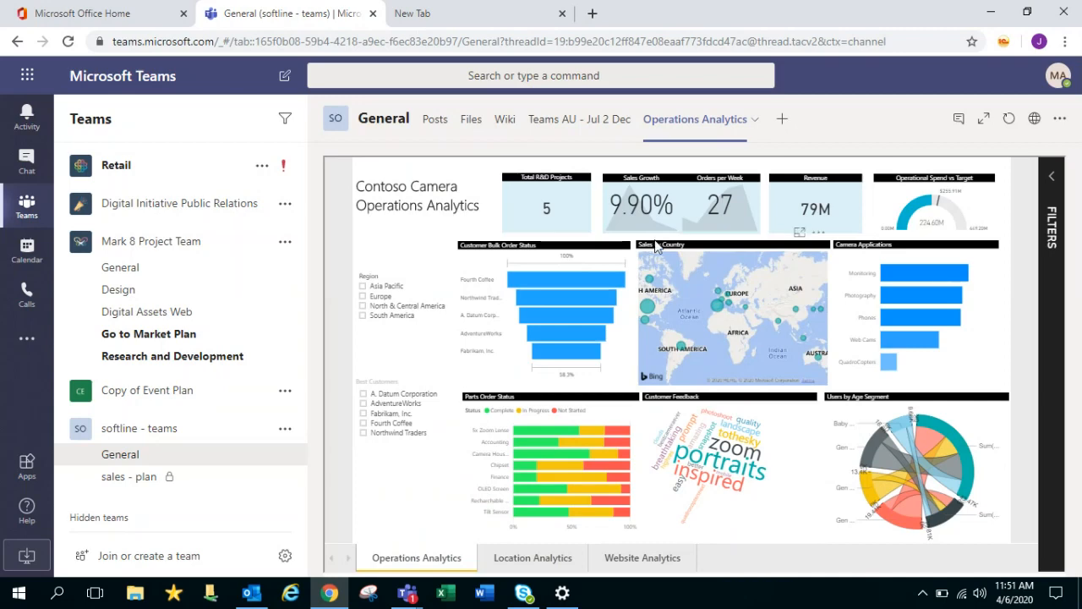
# Reopen the Add a tab gallery from the + beside the General channel tabs
pyautogui.click(781, 122)
pyautogui.moveTo(809, 164); pyautogui.dragTo(809, 110)
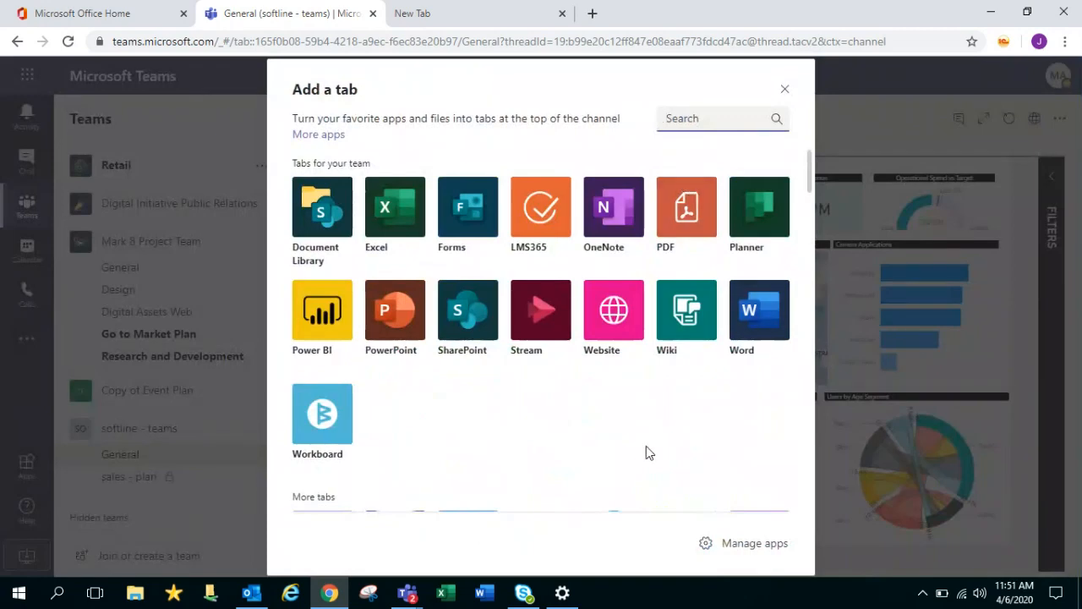
# Pick the Website tab type and rename the tab to HR
pyautogui.click(615, 313)
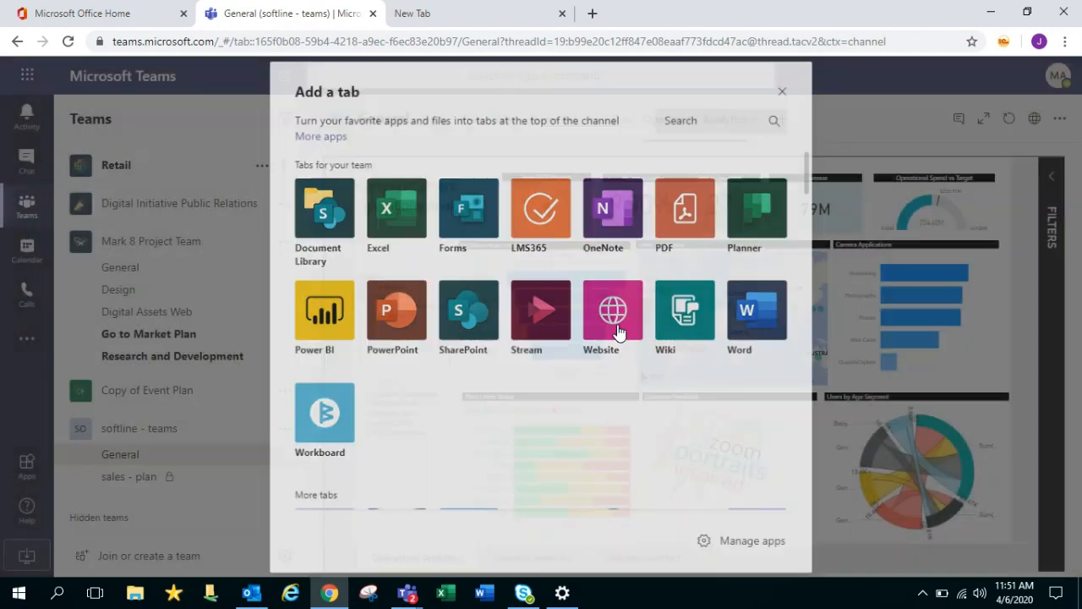
pyautogui.doubleClick(504, 261)
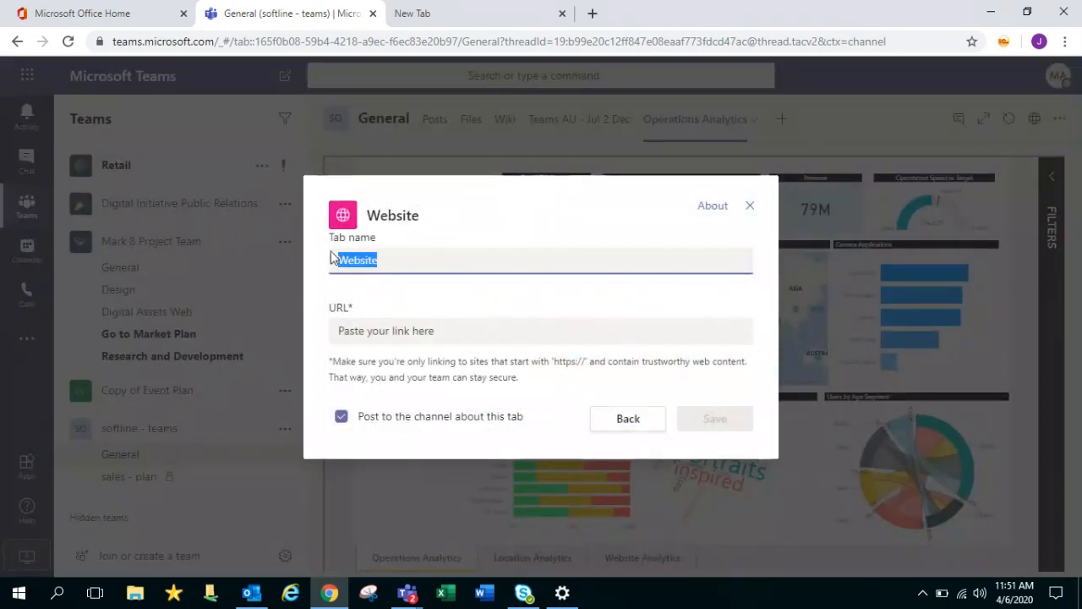
pyautogui.click(390, 262)
pyautogui.press('BackSpace')
pyautogui.press('BackSpace')
pyautogui.press('BackSpace')
pyautogui.press('BackSpace')
pyautogui.press('BackSpace')
pyautogui.press('BackSpace')
pyautogui.press('BackSpace')
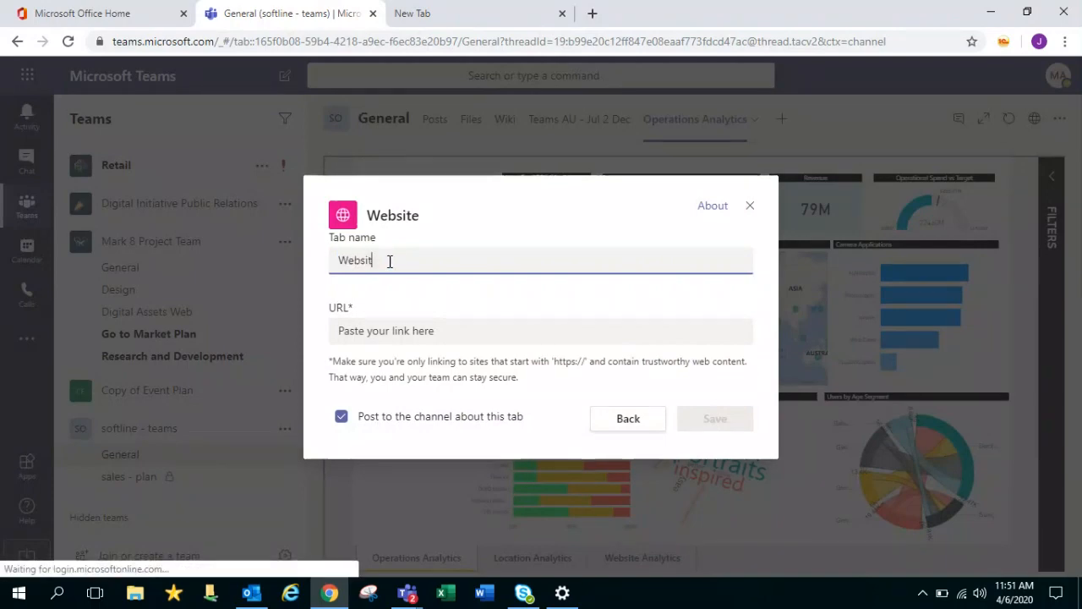
pyautogui.write('HR')
# Enter portal.zinghr.com as the website address, then switch to the empty browser tab
pyautogui.click(465, 335)
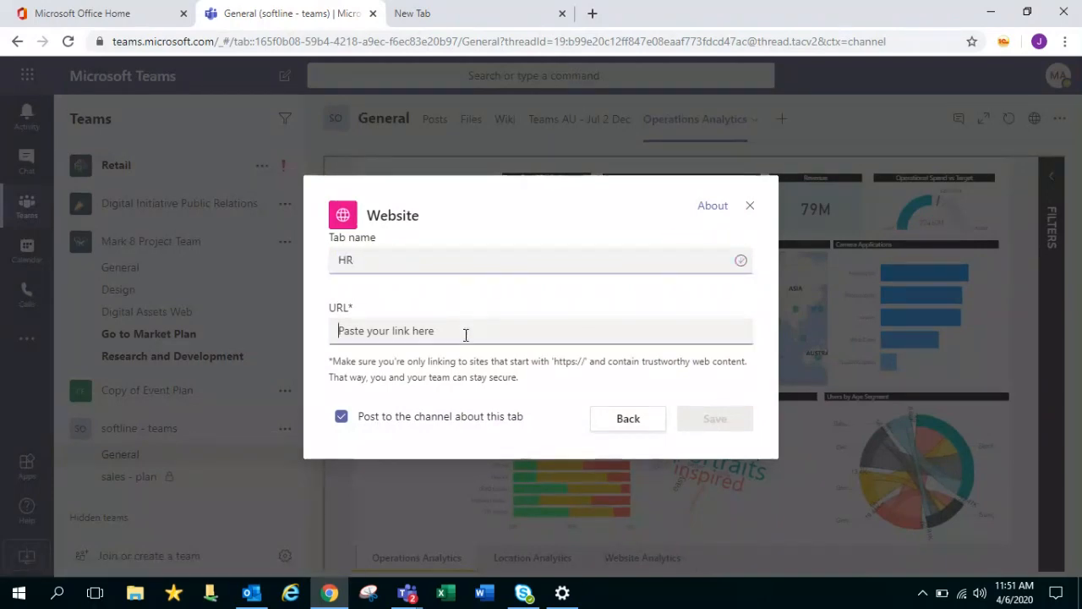
pyautogui.write('portal.')
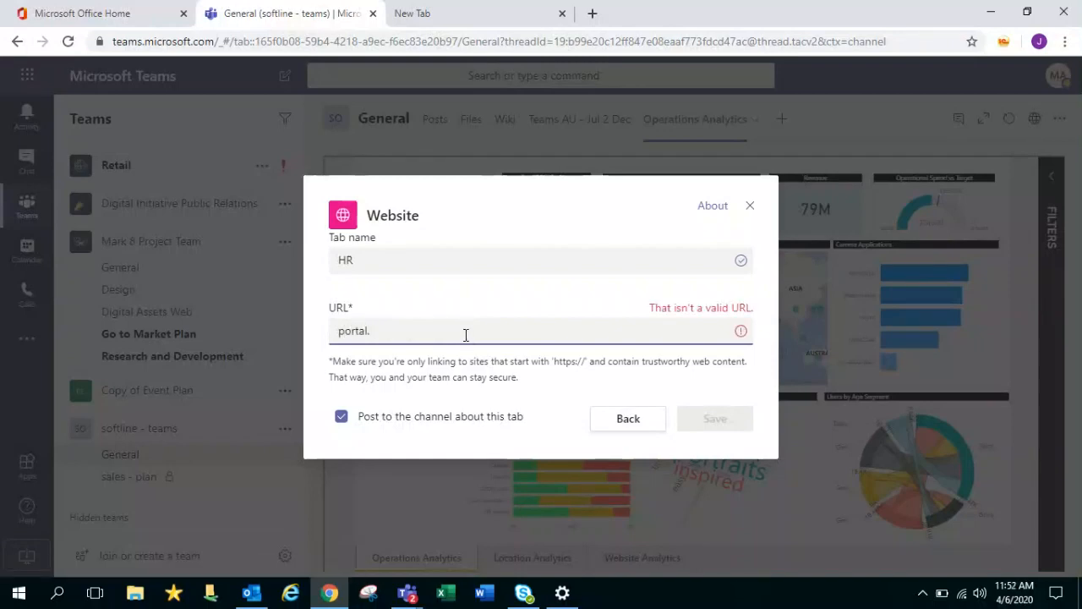
pyautogui.write('zinghr.com')
pyautogui.click(462, 15)
# Load portal.zinghr.com in Chrome and paste the full ZingHR login address as the HR tab URL
pyautogui.write('port')
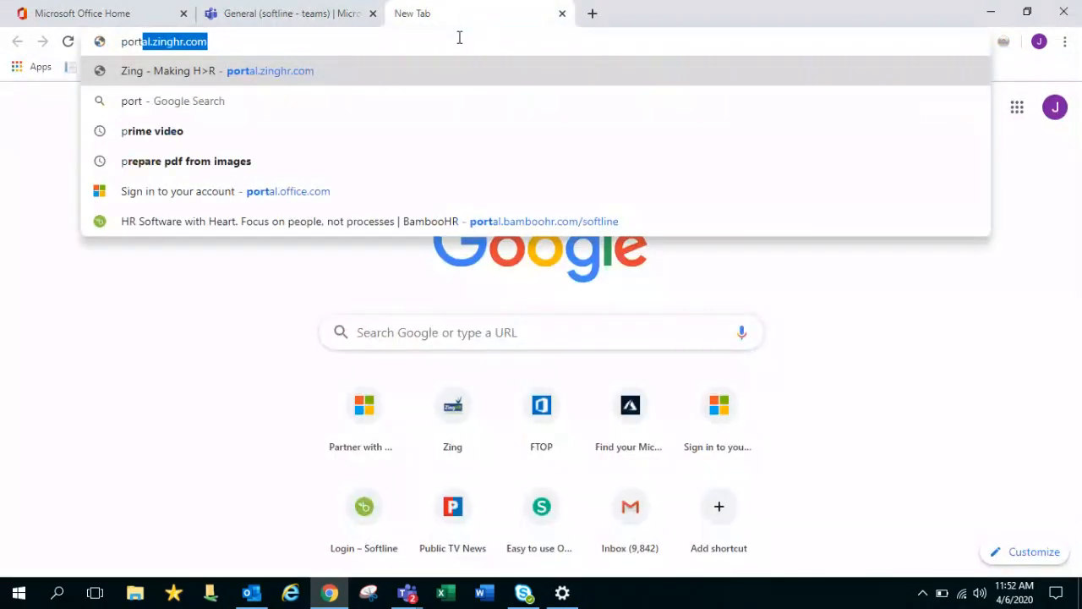
pyautogui.write('al.')
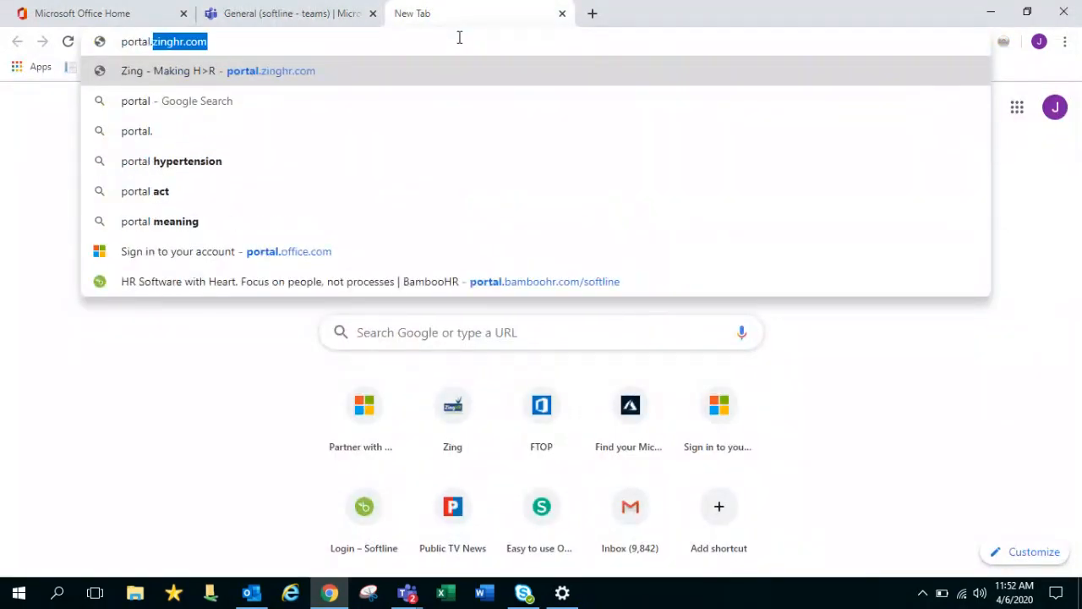
pyautogui.press('Return')
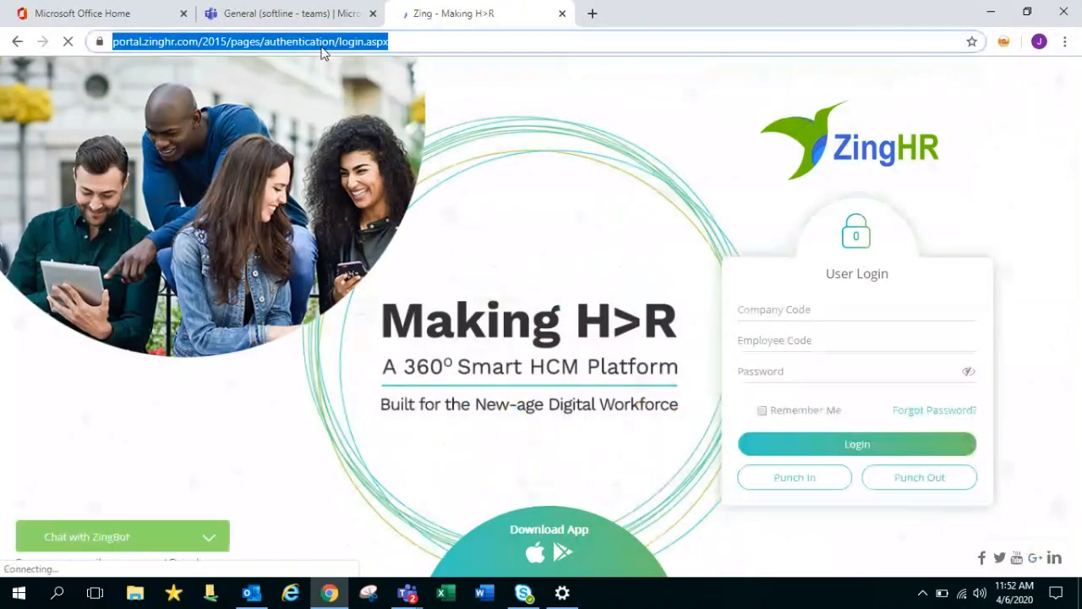
pyautogui.click(314, 12)
pyautogui.write('https://portal.zinghr.com/2015/pages/authentication/login.aspx')
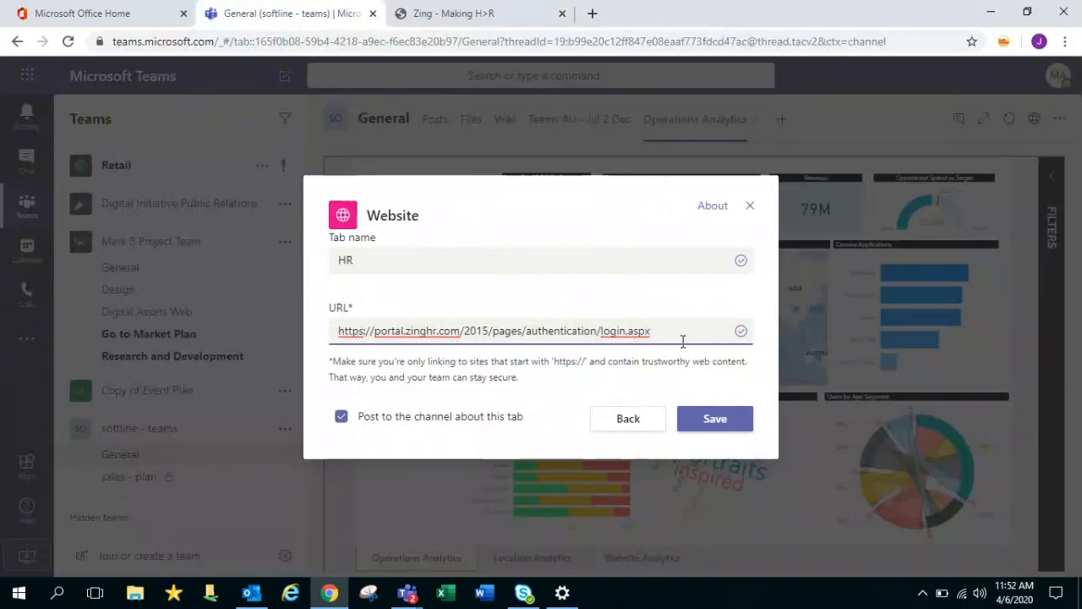
# Save the HR website tab, block the location request, and return to Operations Analytics
pyautogui.click(716, 419)
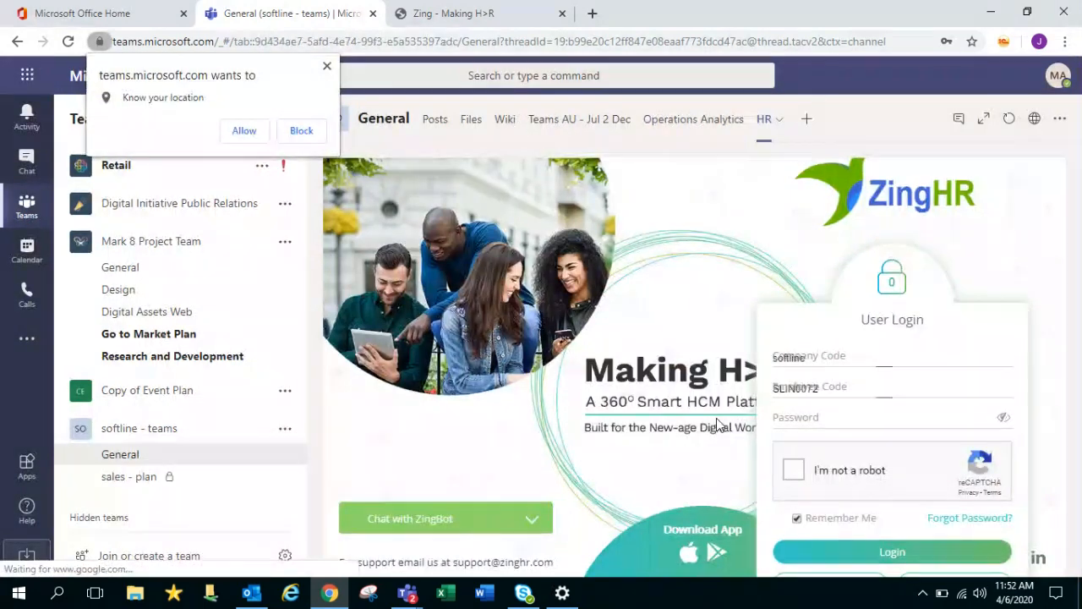
pyautogui.click(326, 66)
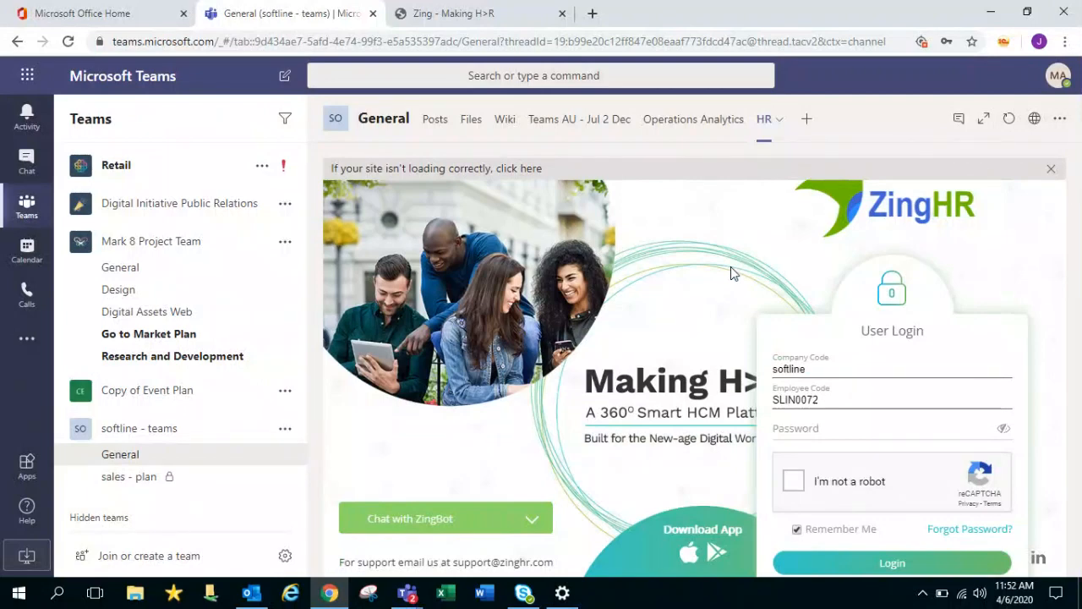
pyautogui.click(683, 127)
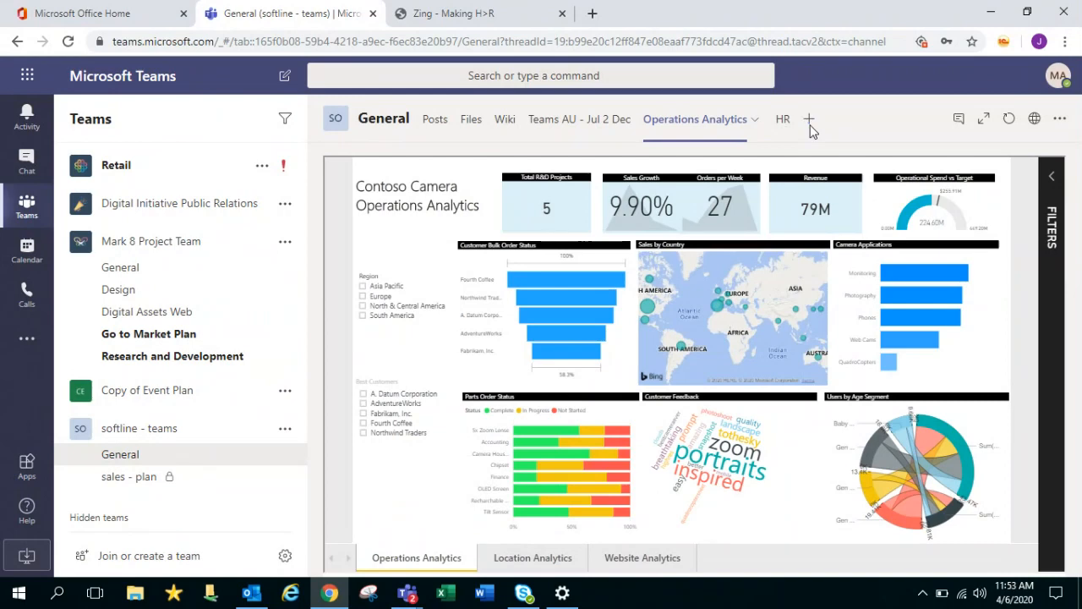
pyautogui.click(810, 124)
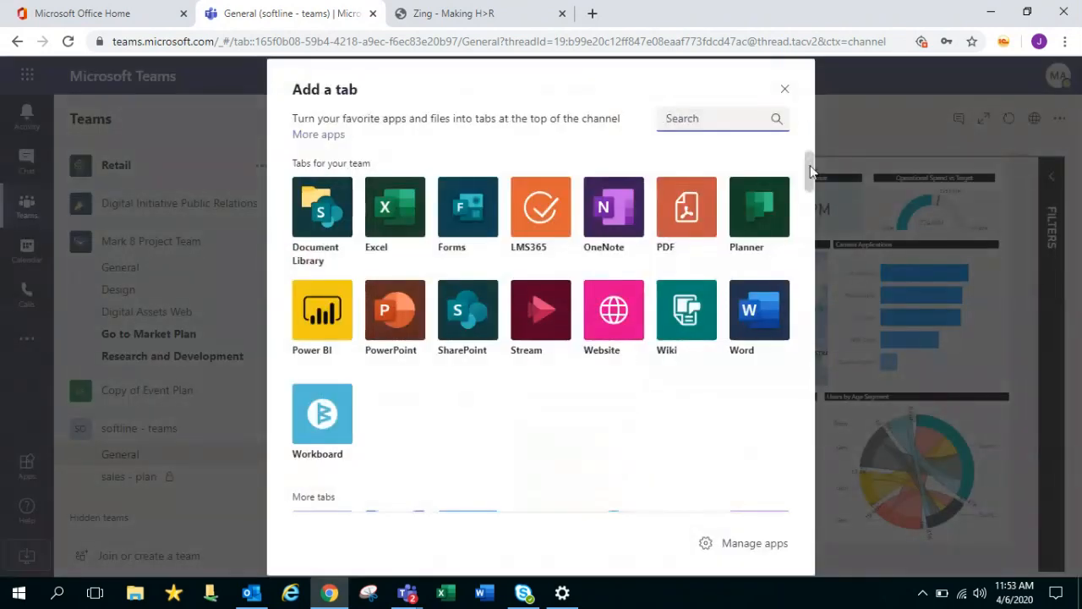
pyautogui.scroll(-1, 810, 160)
pyautogui.moveTo(812, 193); pyautogui.dragTo(807, 169)
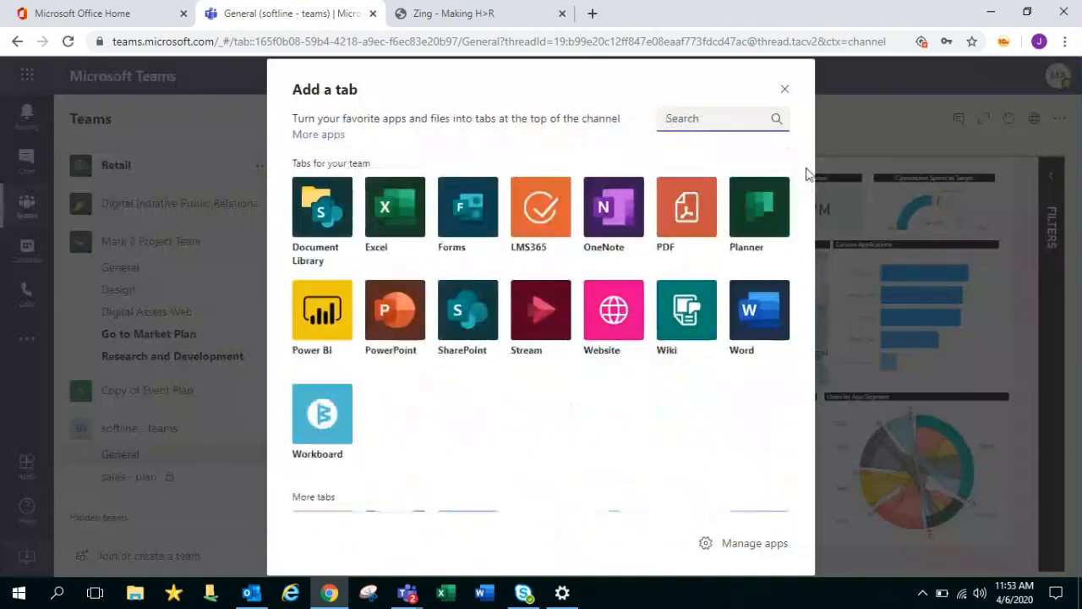
pyautogui.click(758, 235)
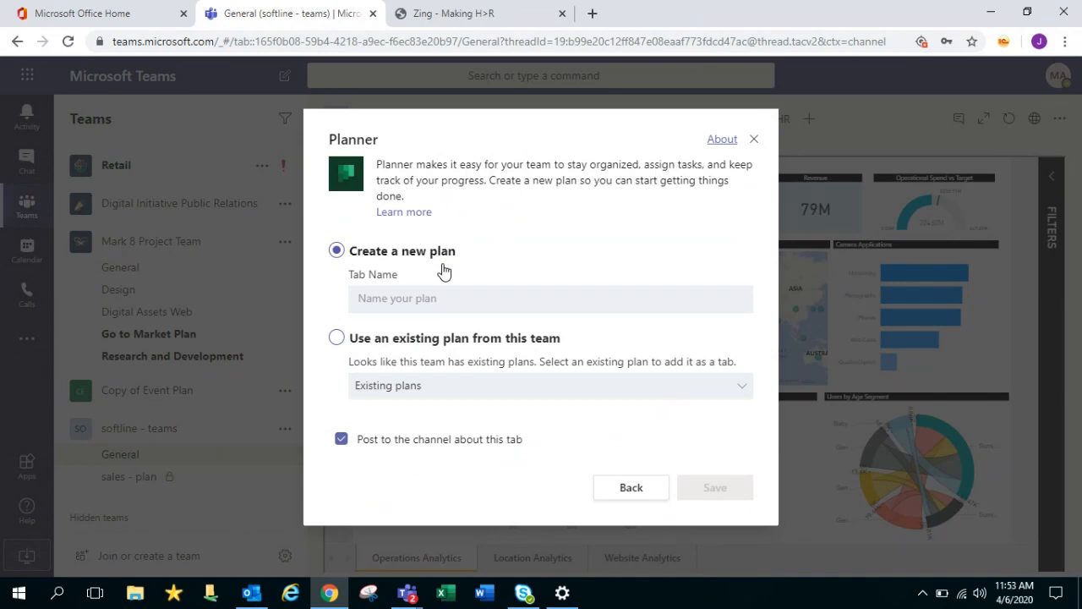
pyautogui.click(755, 141)
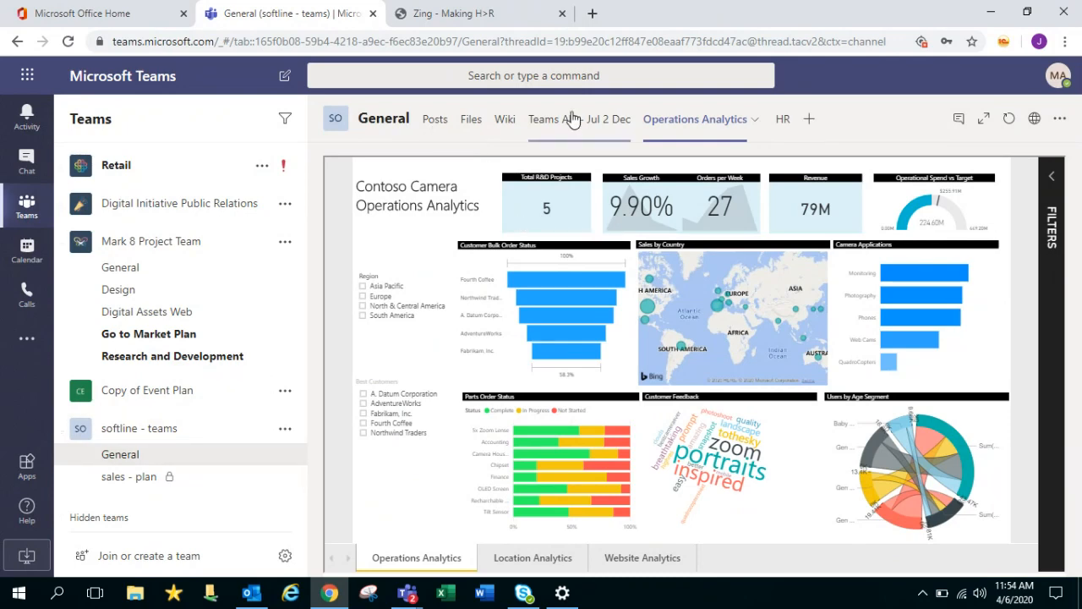
# Show the tab's conversation, then expand the report full-window and restore the normal layout
pyautogui.click(962, 124)
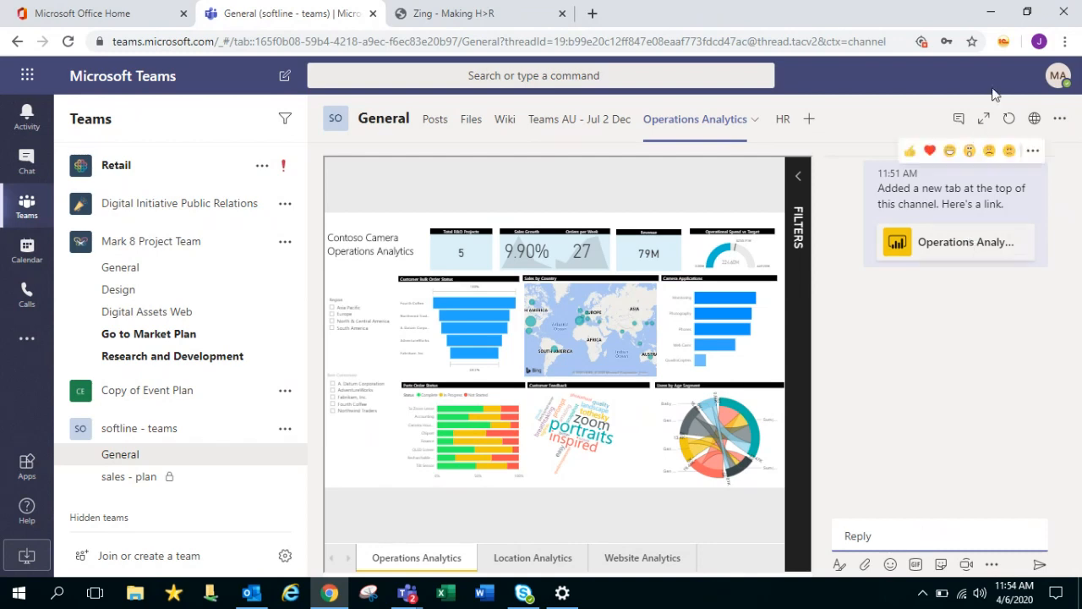
pyautogui.click(983, 120)
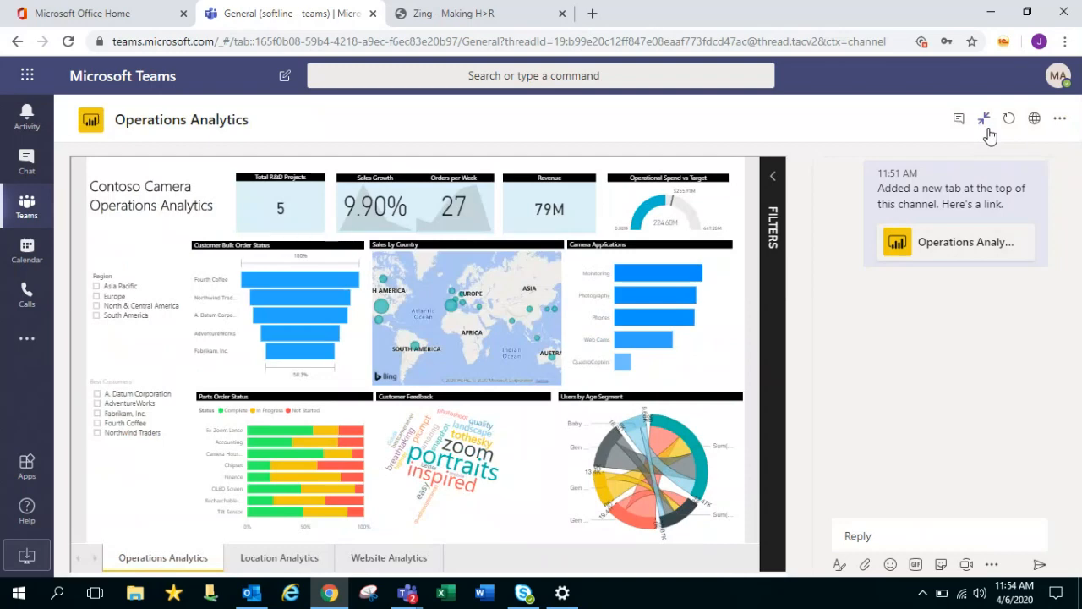
pyautogui.click(986, 127)
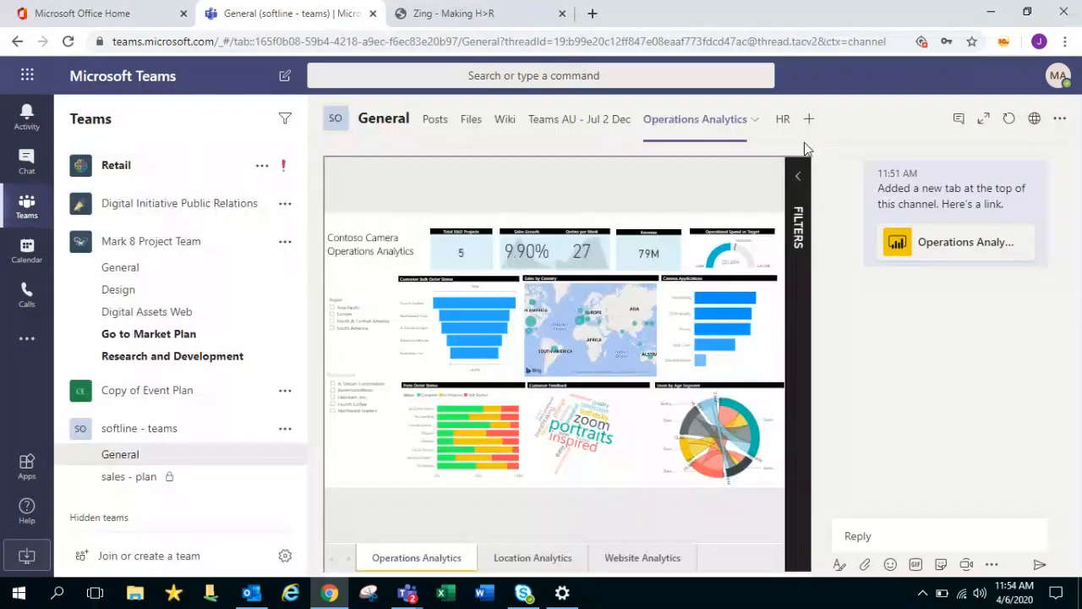
# Copy a link to the Operations Analytics tab, then collapse the softline - teams team
pyautogui.click(1064, 123)
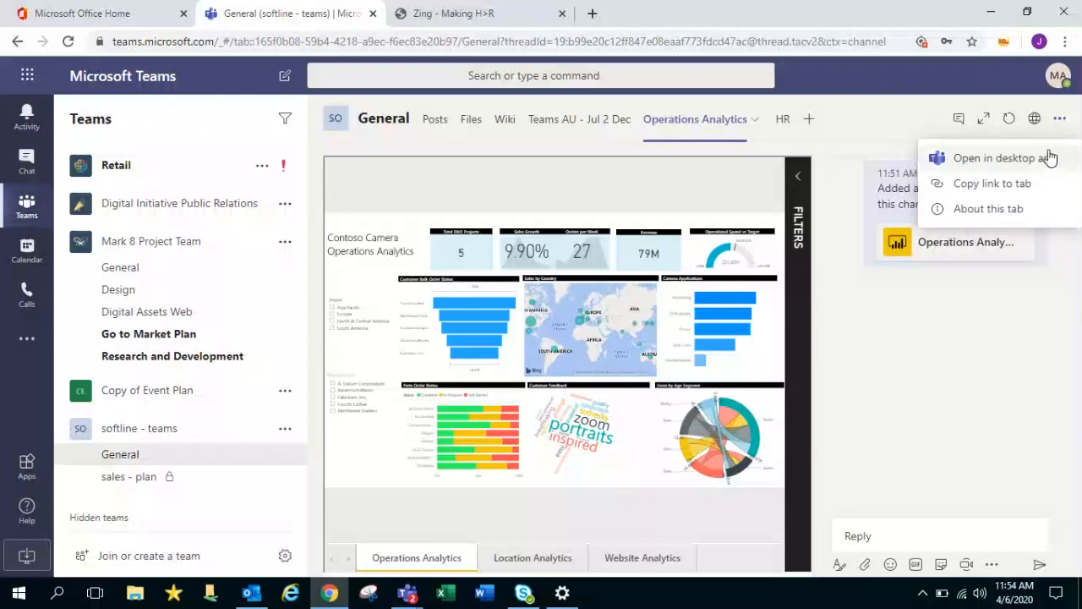
pyautogui.moveTo(750, 334)
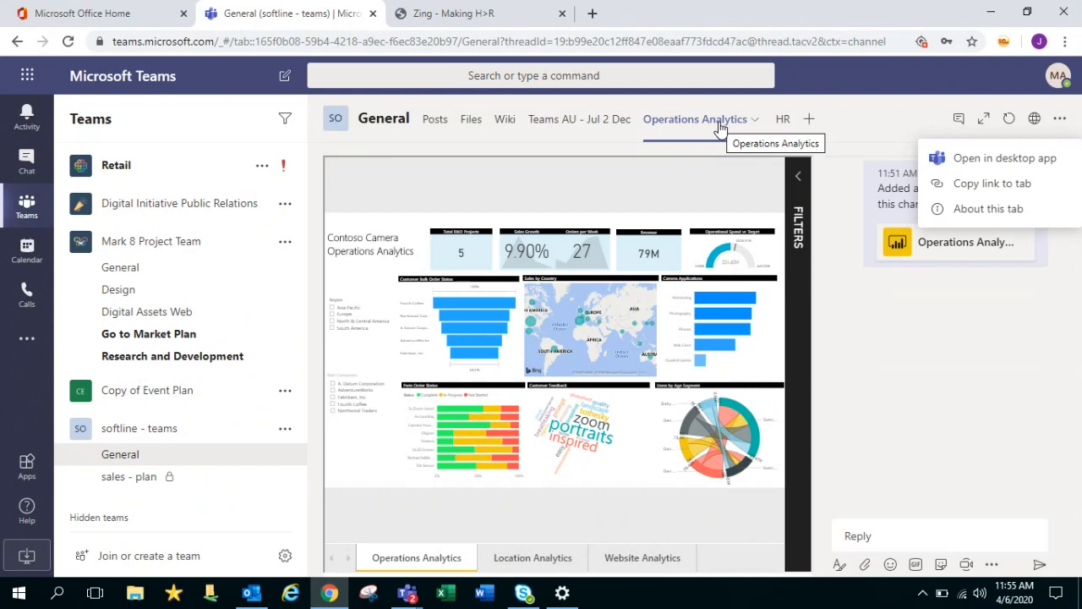
pyautogui.click(1017, 188)
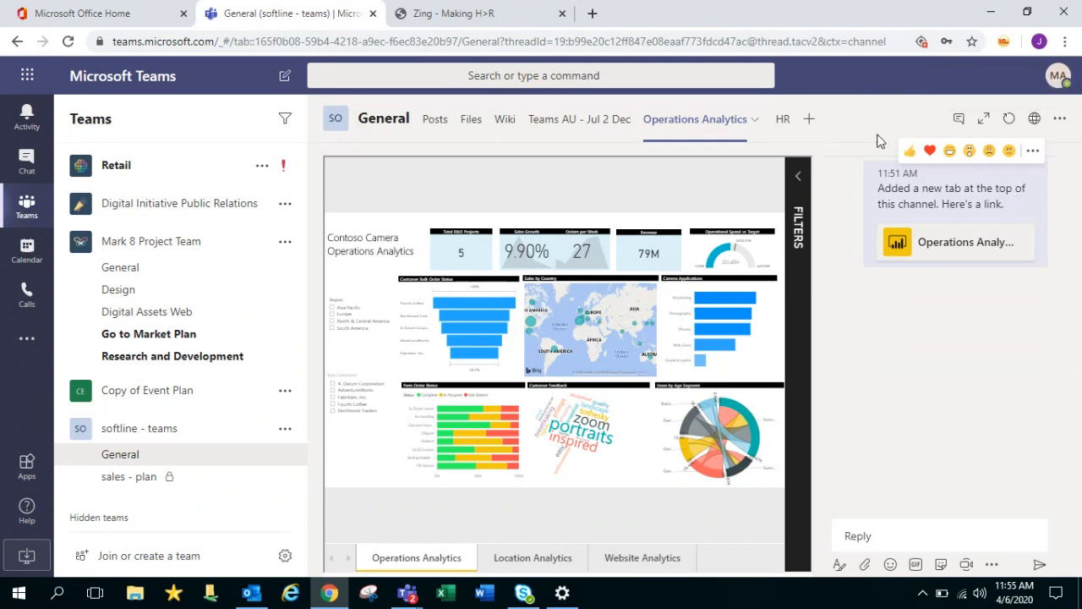
pyautogui.click(1060, 121)
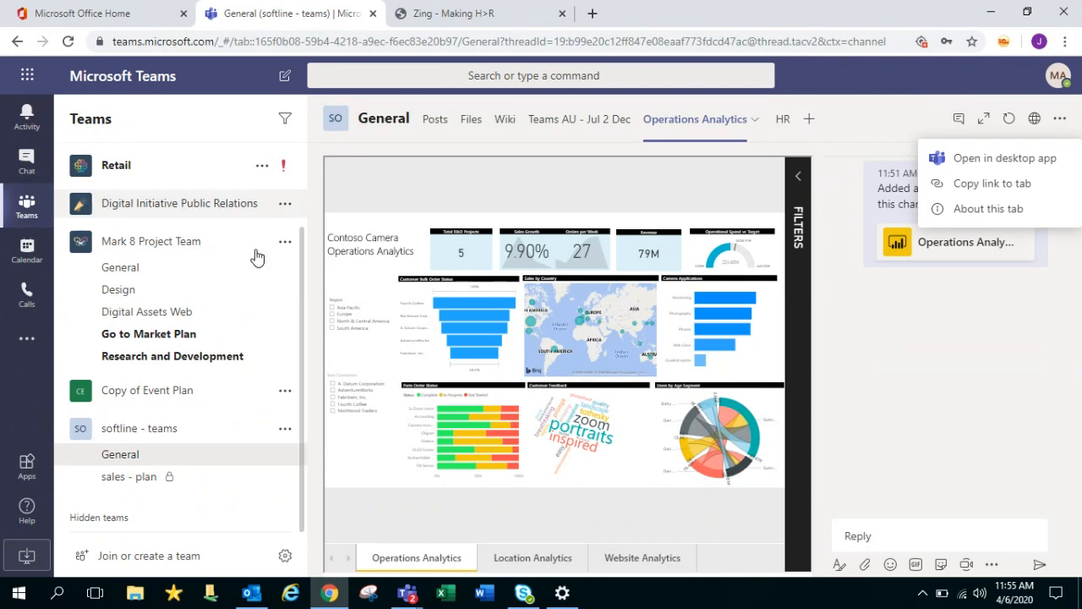
pyautogui.click(176, 433)
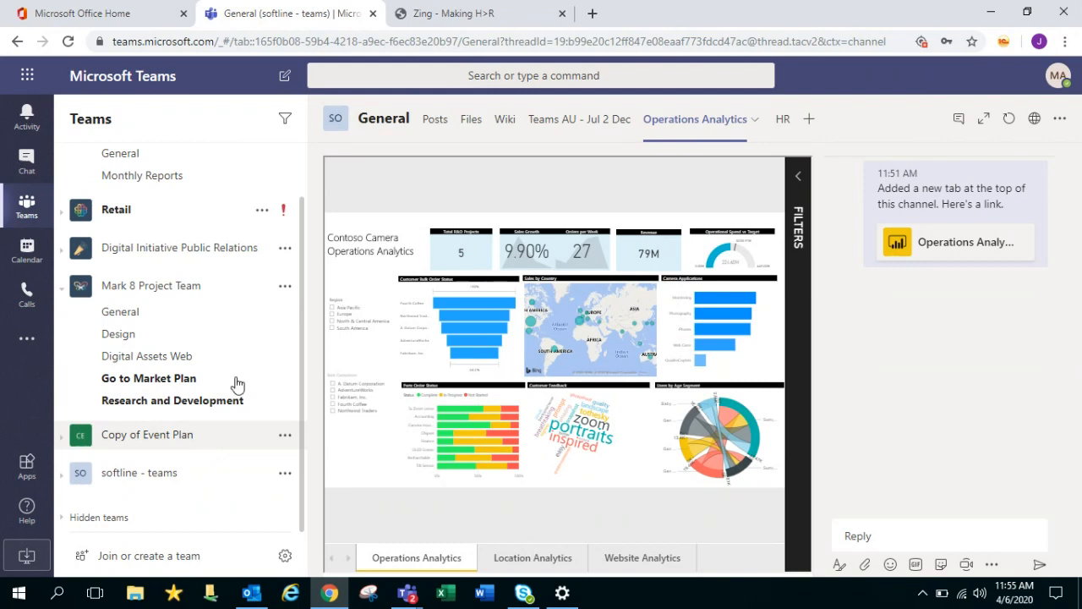
# Dismiss the Add a tab choices and collapse the Mark 8 and Sales and Marketing teams
pyautogui.click(810, 119)
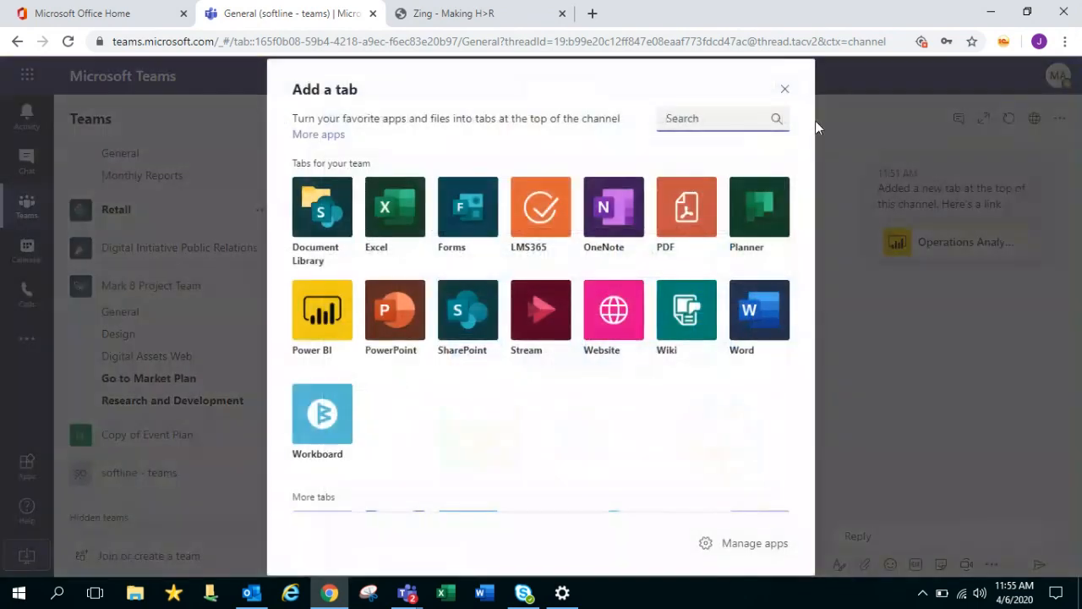
pyautogui.click(786, 90)
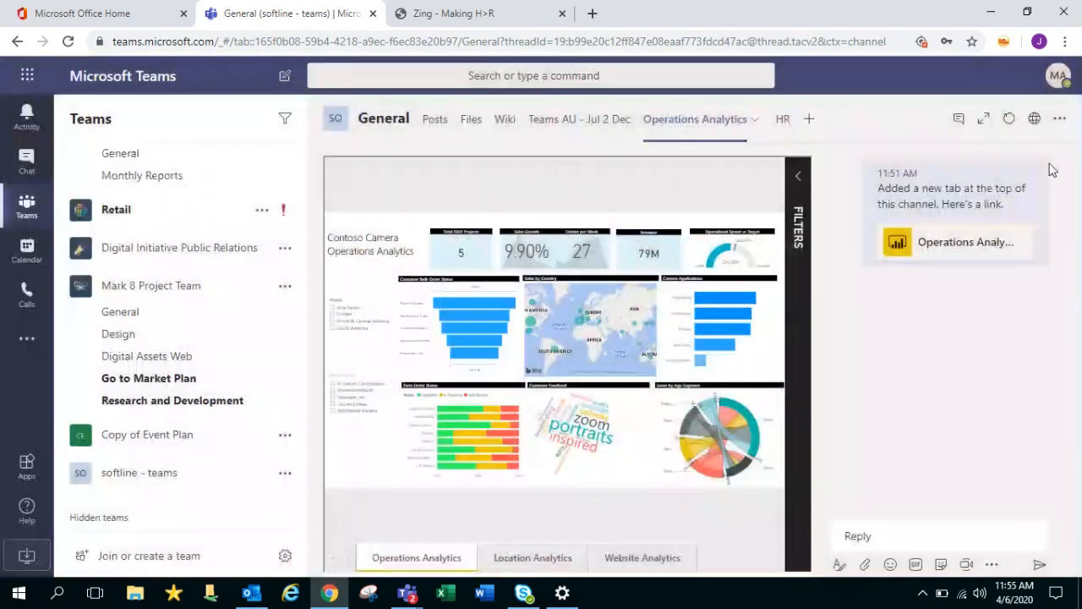
pyautogui.click(217, 437)
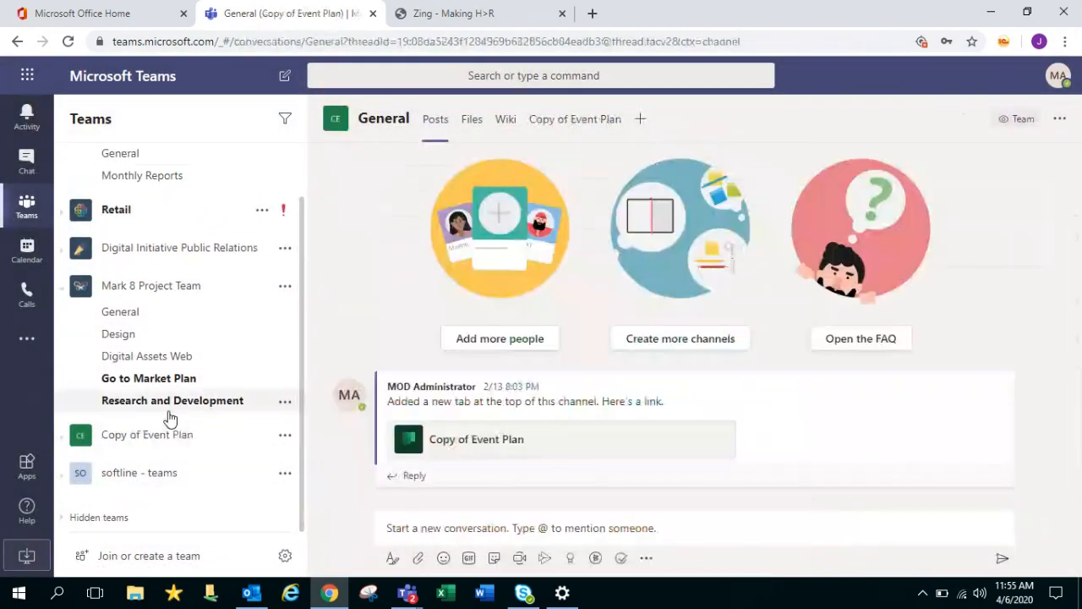
pyautogui.click(161, 288)
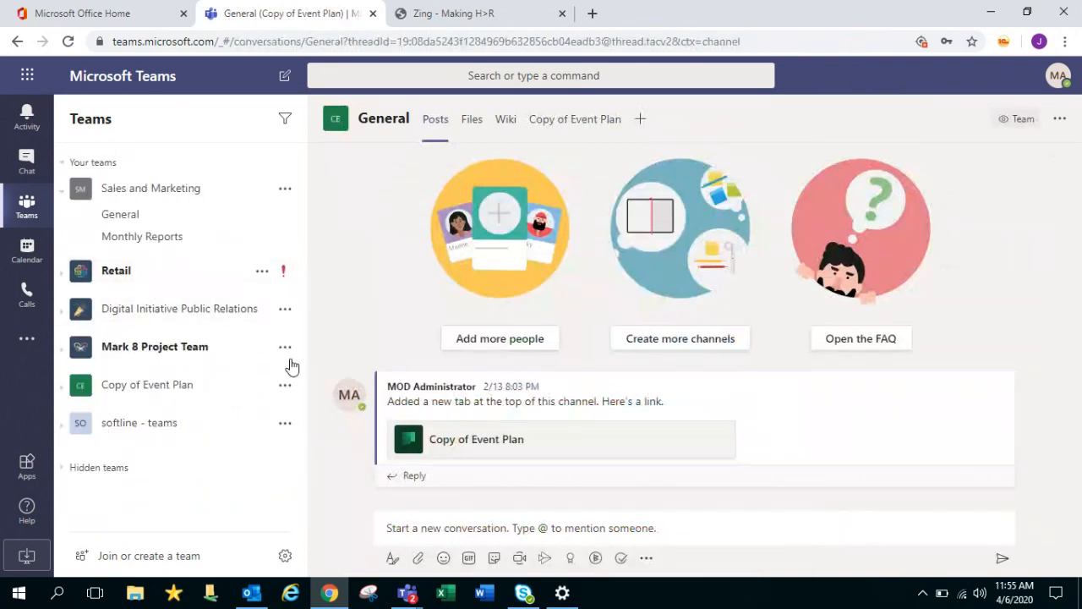
pyautogui.click(193, 187)
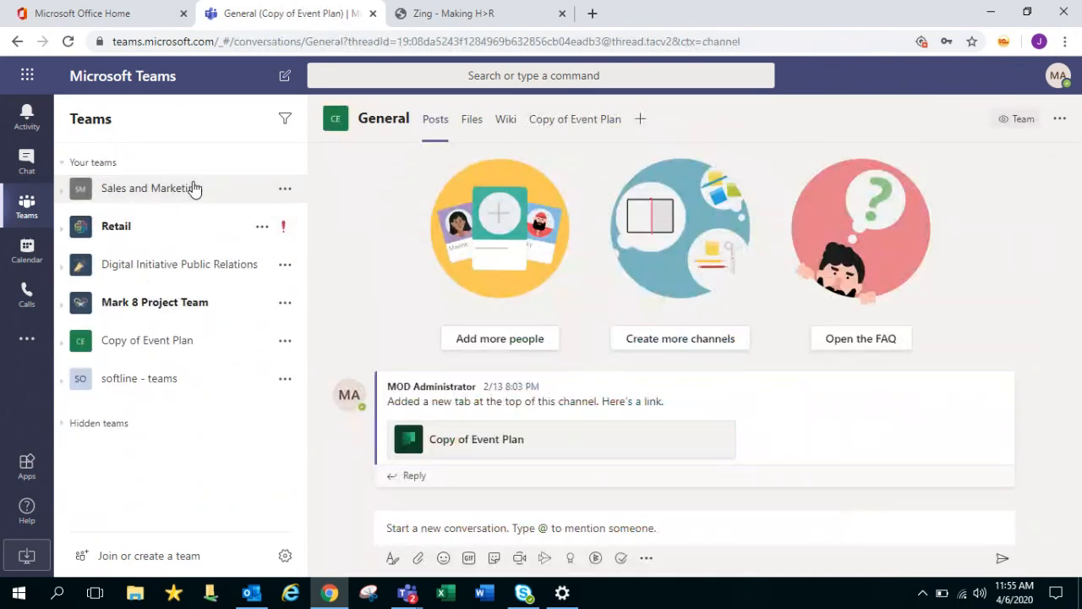
# Expand Retail and Mark 8 Project Team, then open the Digital Assets Web channel
pyautogui.click(176, 233)
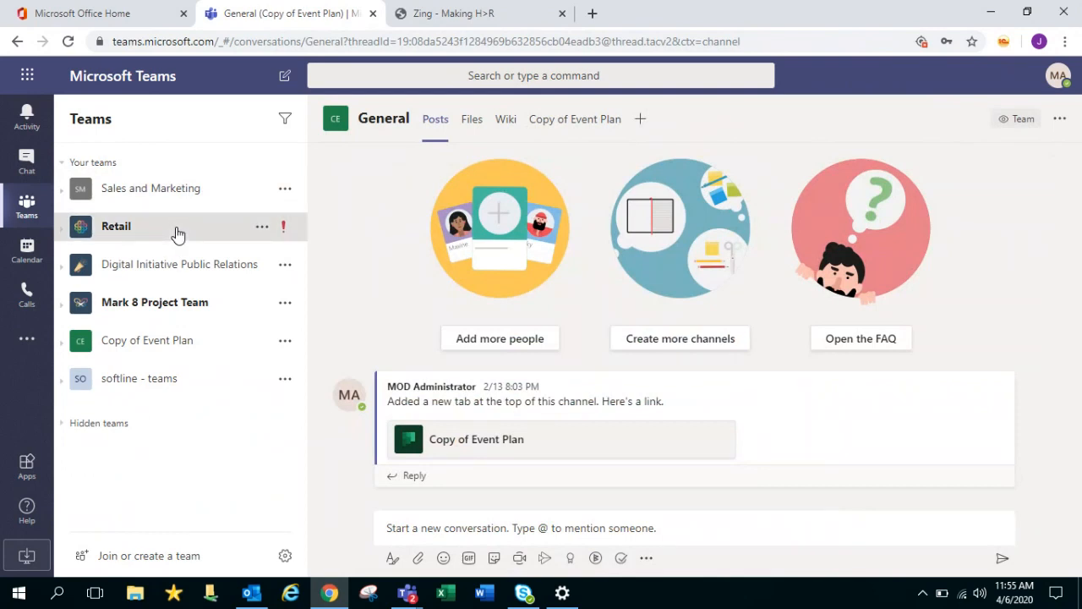
pyautogui.click(176, 230)
pyautogui.click(182, 272)
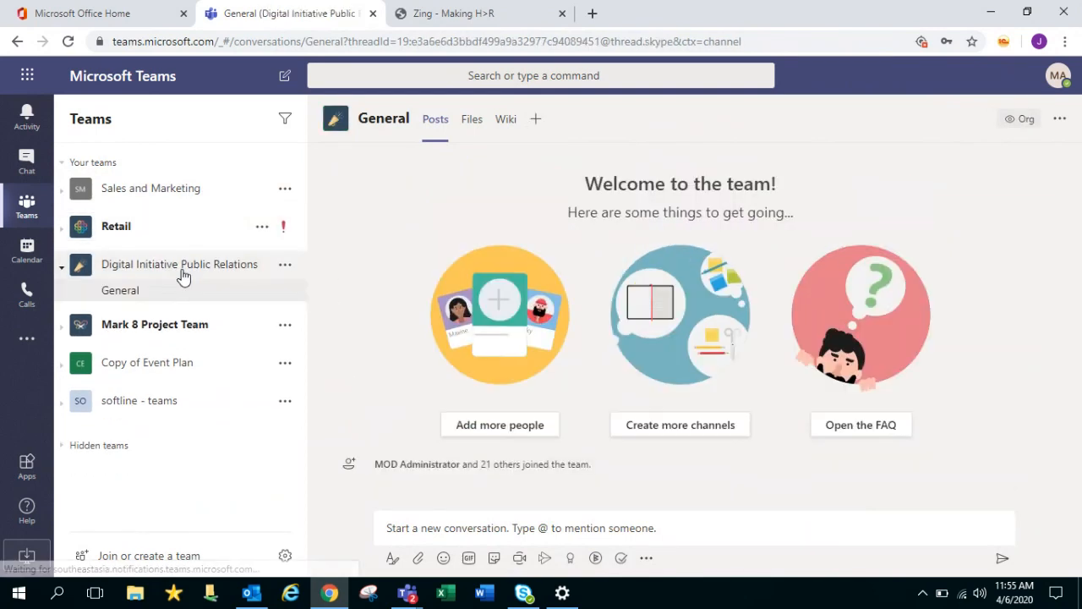
pyautogui.click(169, 328)
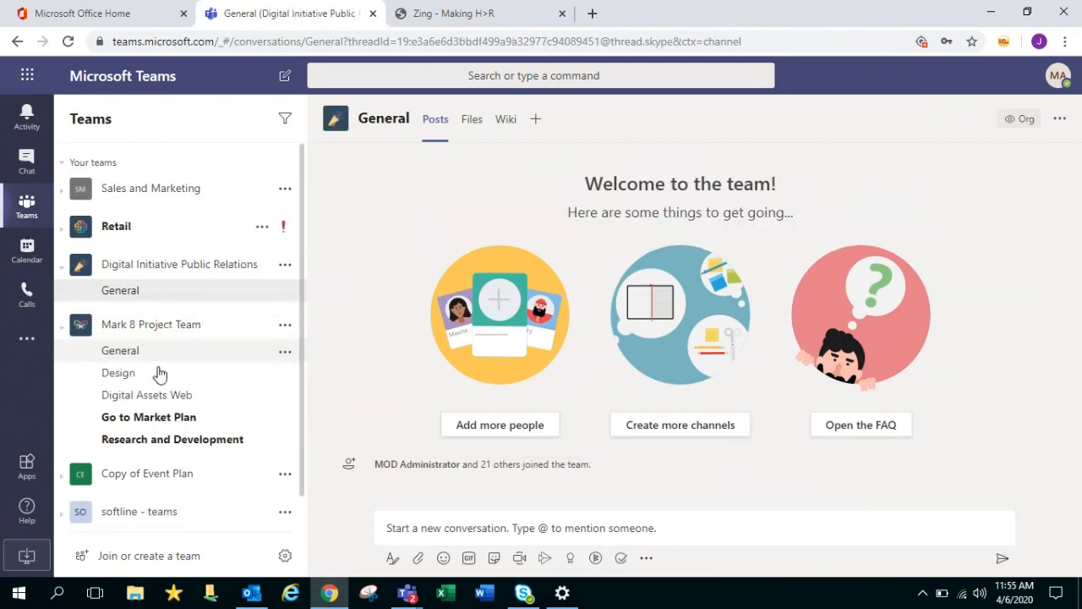
pyautogui.click(134, 404)
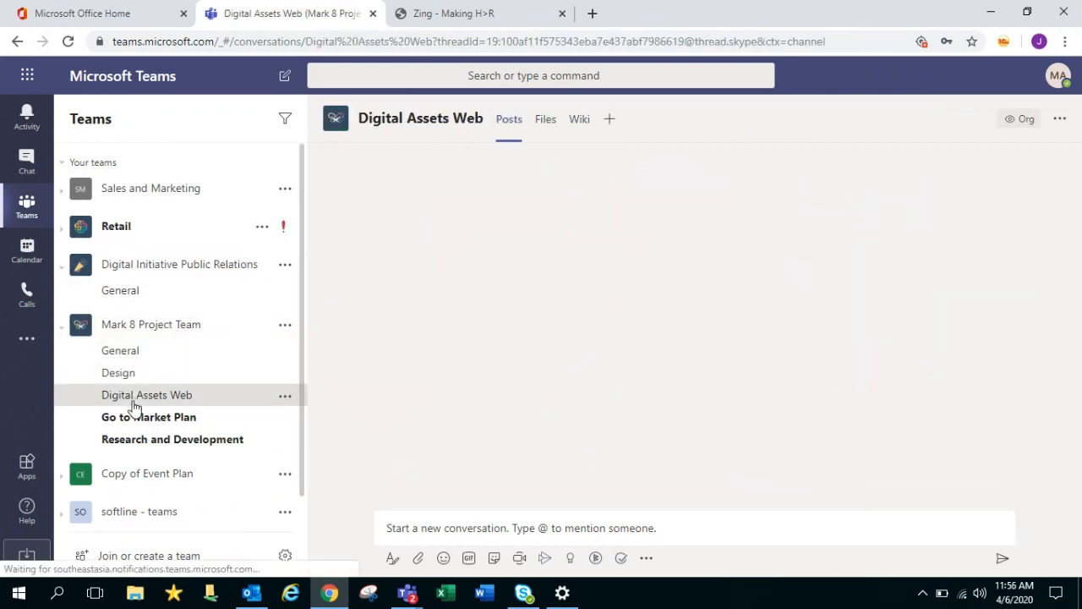
# Open the Go to Market Plan channel's Files tab, listing seven documents
pyautogui.click(174, 418)
pyautogui.moveTo(1072, 375); pyautogui.dragTo(1080, 135)
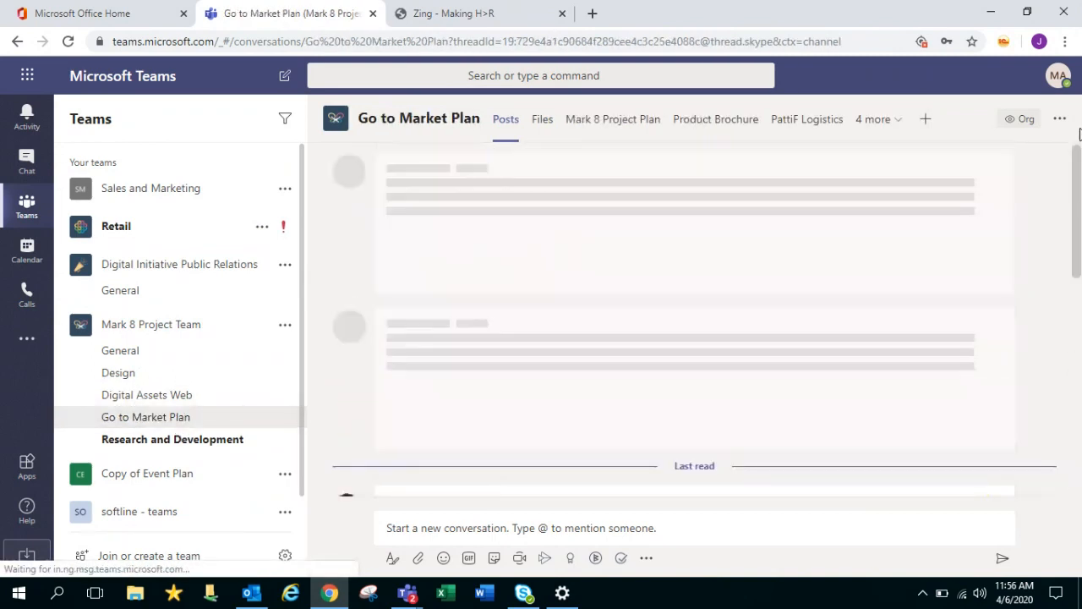
pyautogui.click(542, 120)
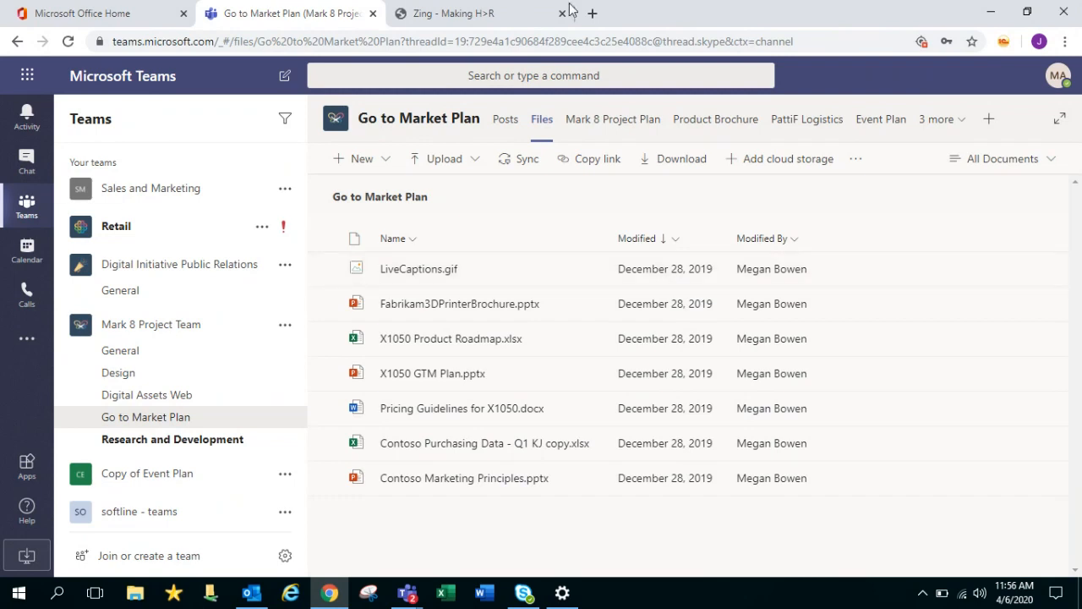
# Collapse Mark 8 Project Team, filter teams by 'mark 8', then clear and close the filter
pyautogui.click(175, 336)
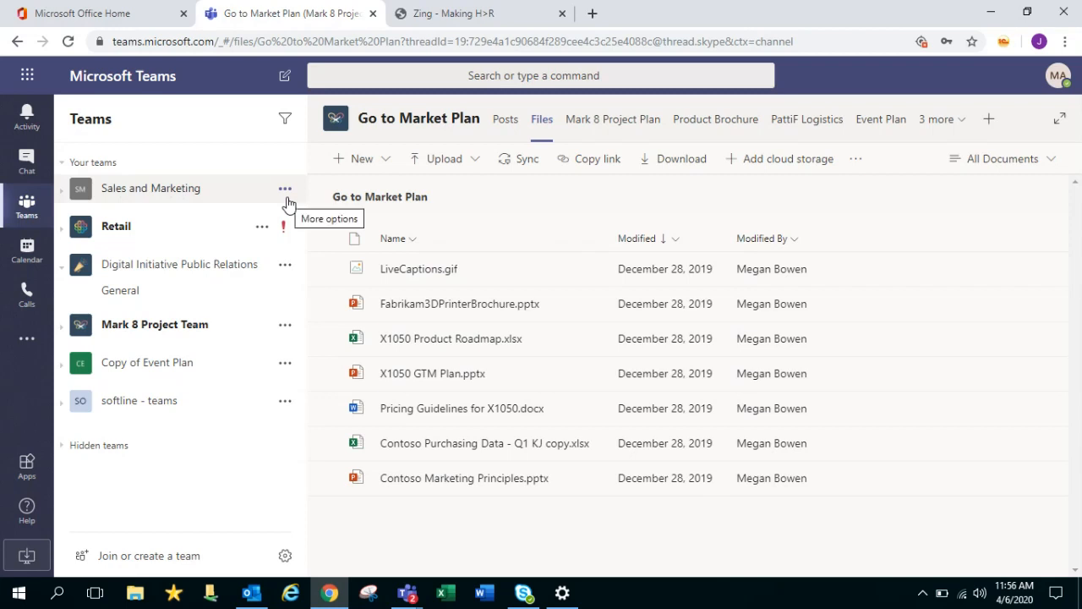
pyautogui.click(286, 121)
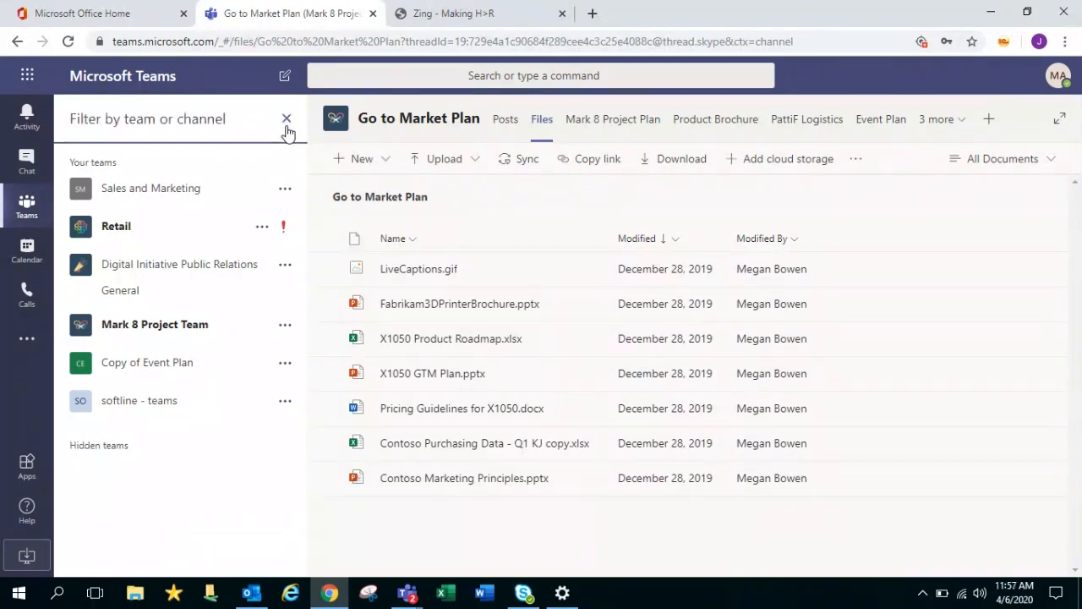
pyautogui.write('mark')
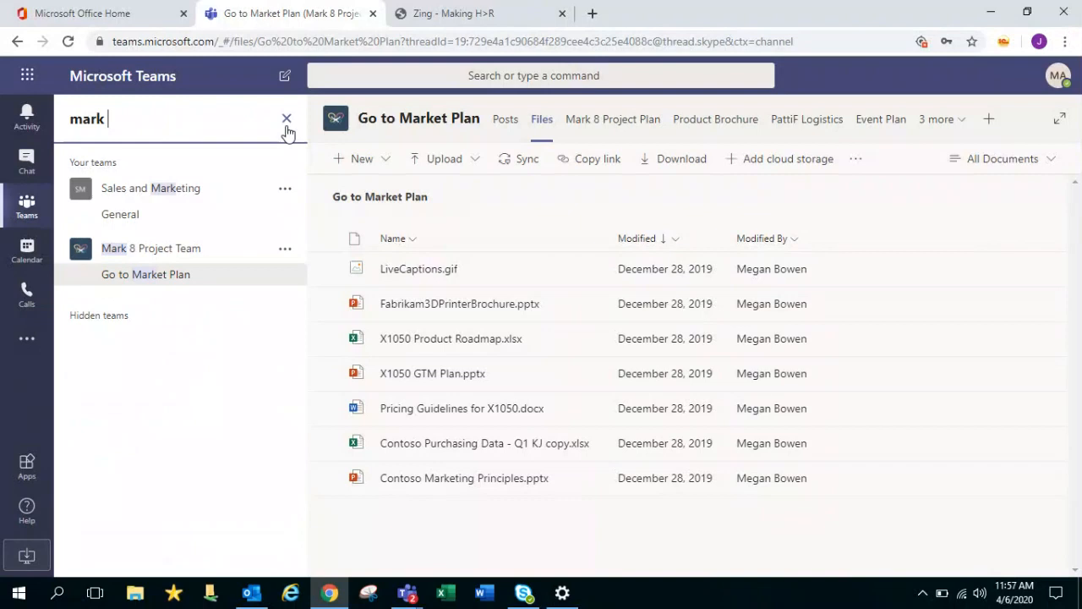
pyautogui.write(' 8')
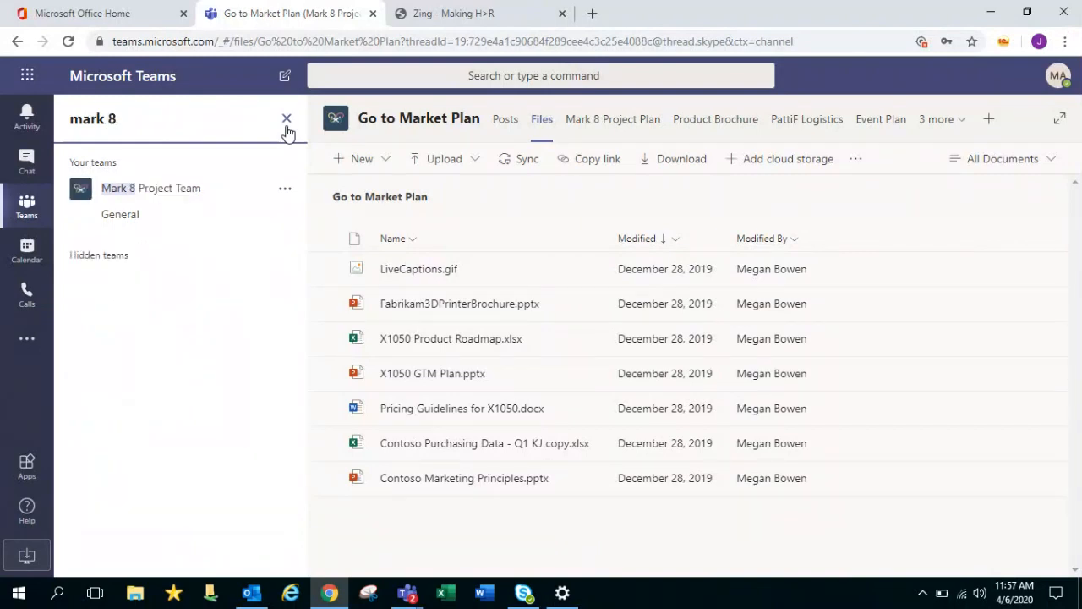
pyautogui.click(286, 125)
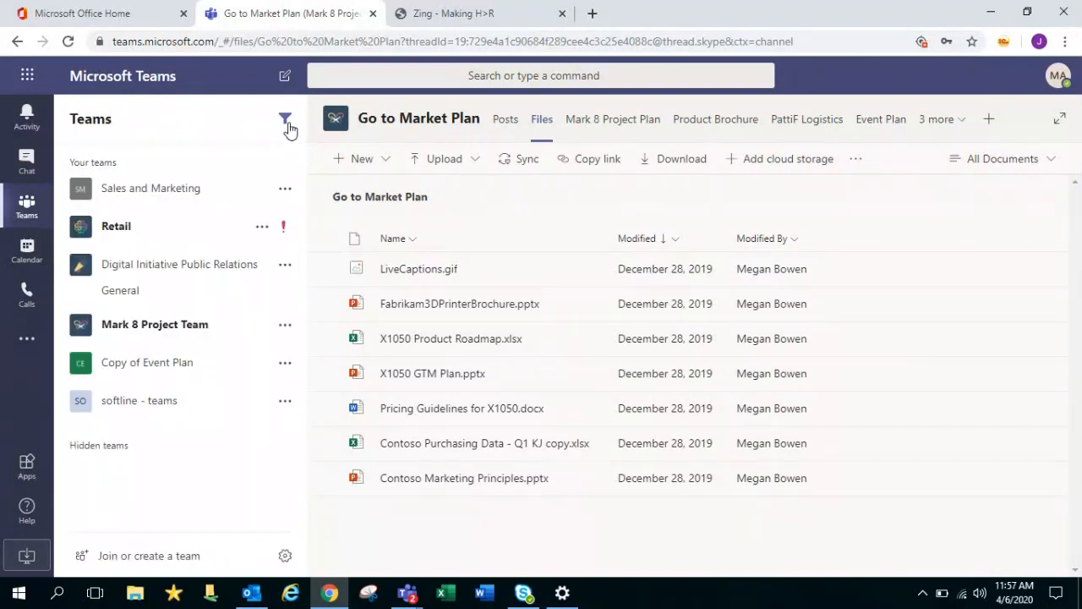
pyautogui.click(287, 125)
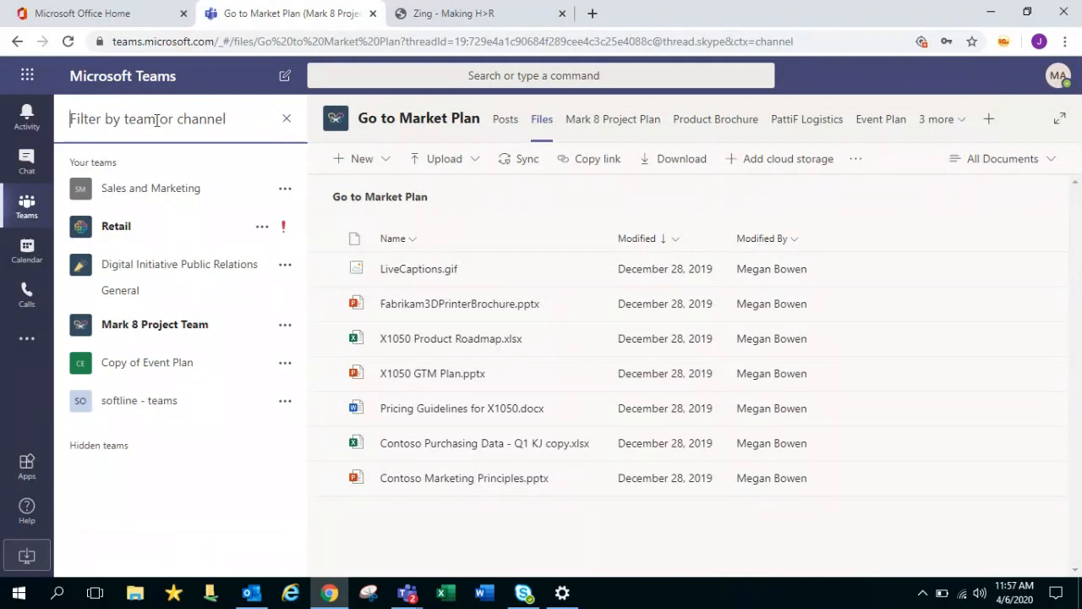
pyautogui.click(23, 209)
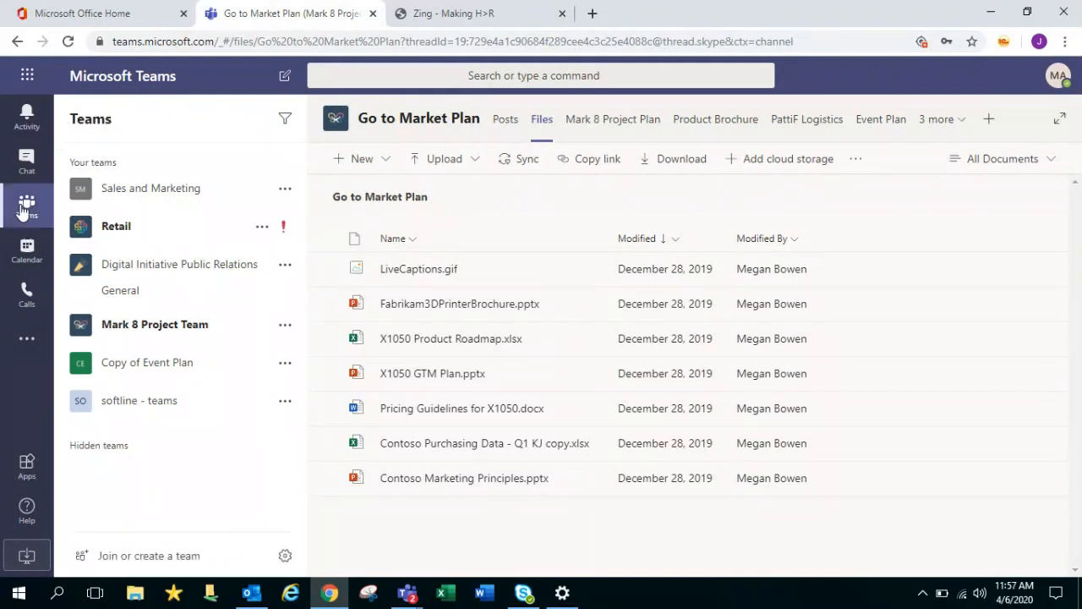
# Open the Calendar and go back to the March 30 – April 3, 2020 work week
pyautogui.click(30, 256)
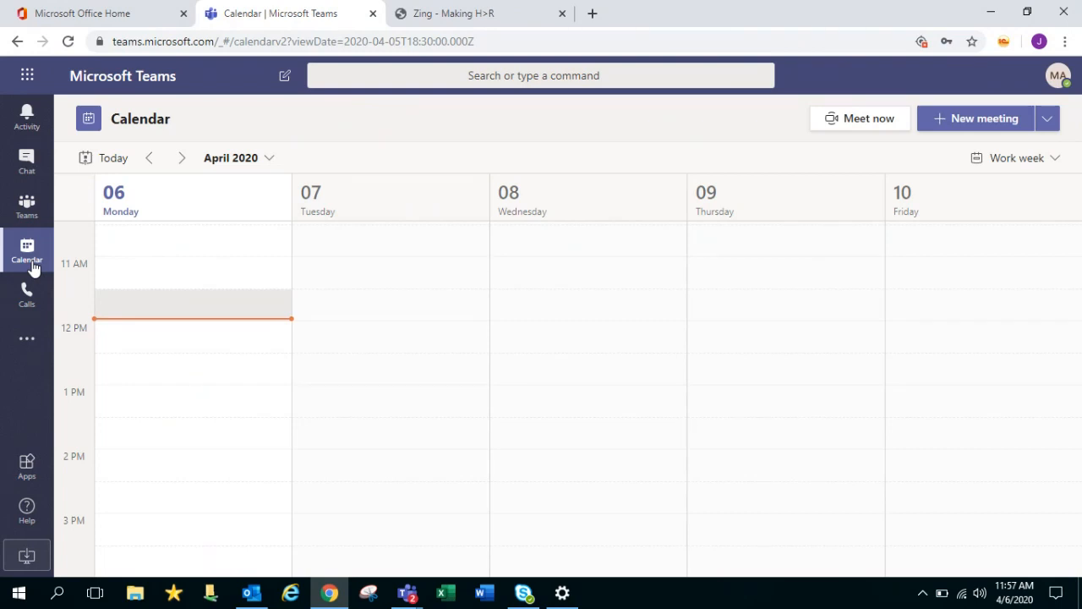
pyautogui.click(150, 159)
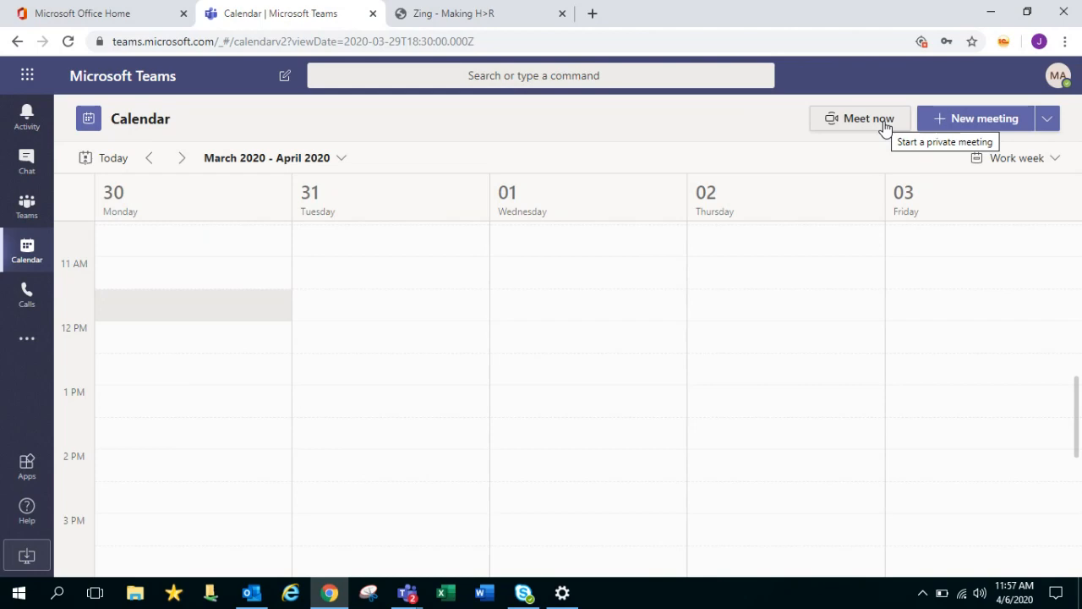
# Start a new meeting titled 'test 2' and invite one required attendee by e-mail address
pyautogui.click(1011, 127)
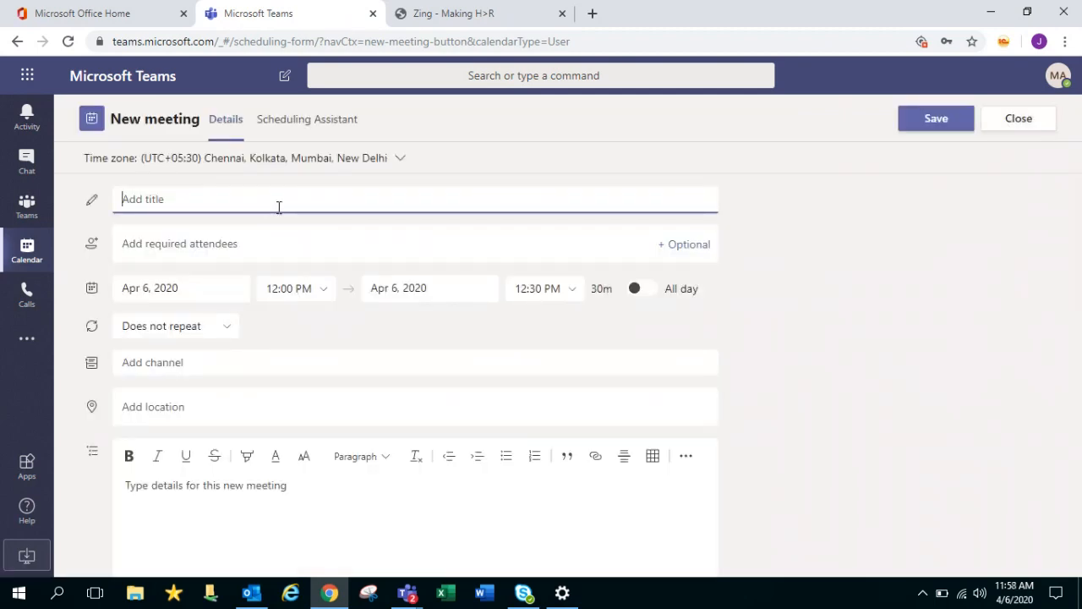
pyautogui.write('test 2')
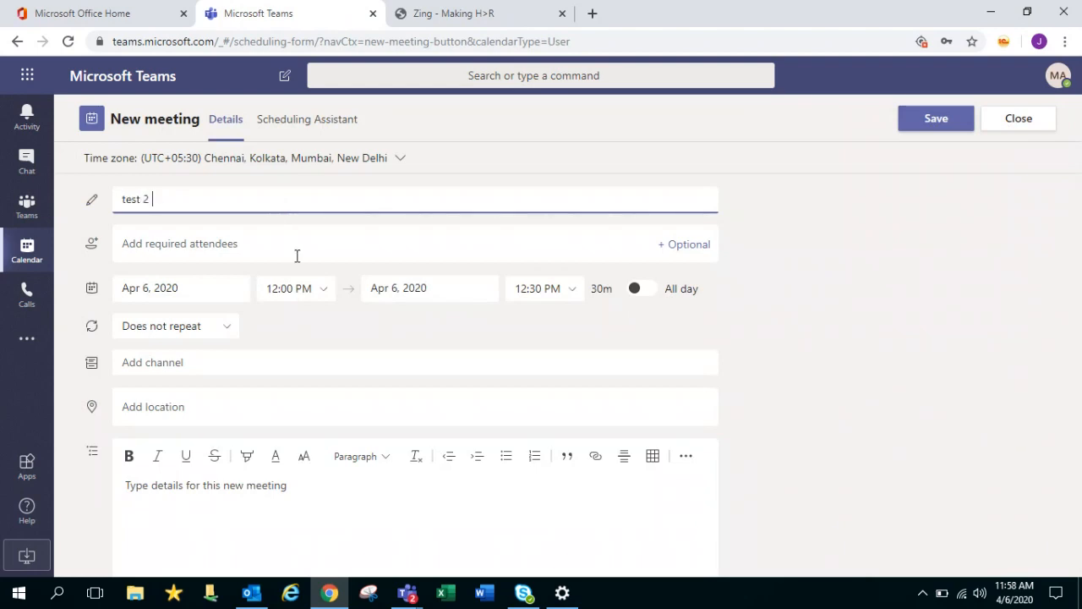
pyautogui.click(274, 252)
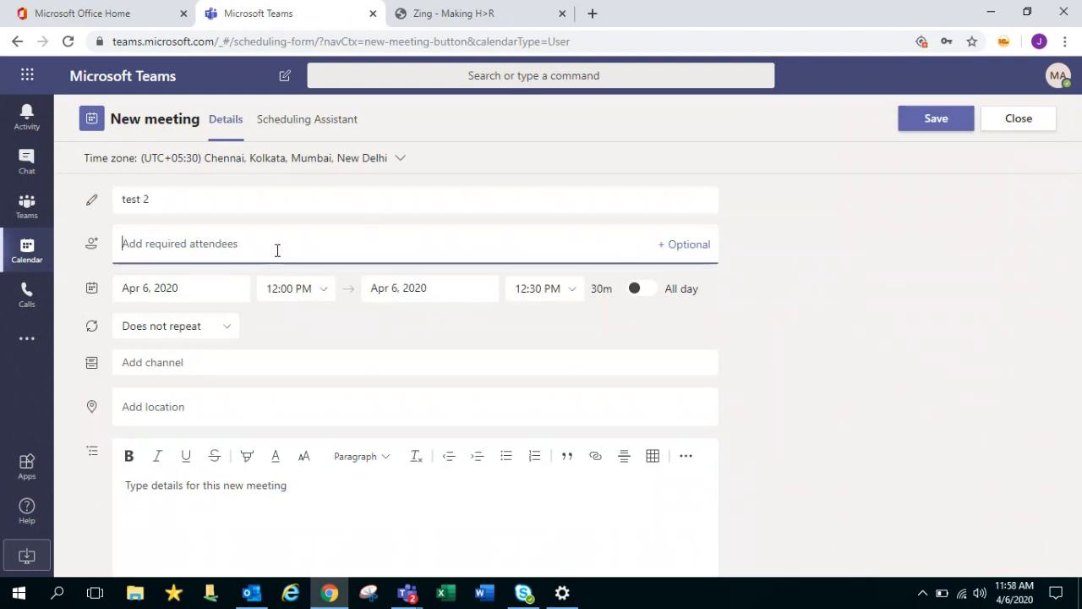
pyautogui.click(684, 245)
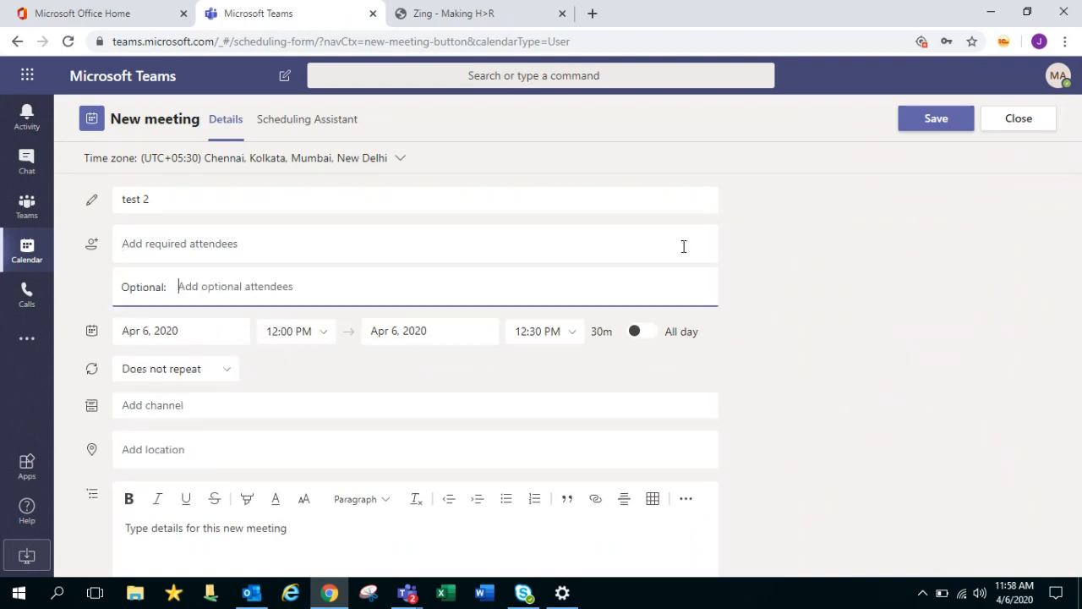
pyautogui.click(400, 248)
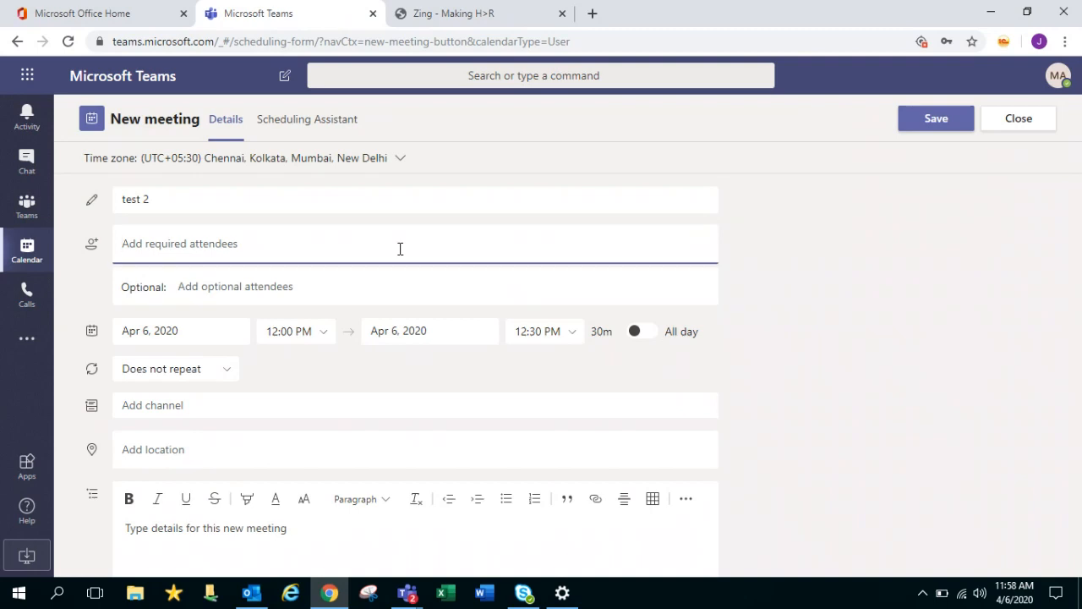
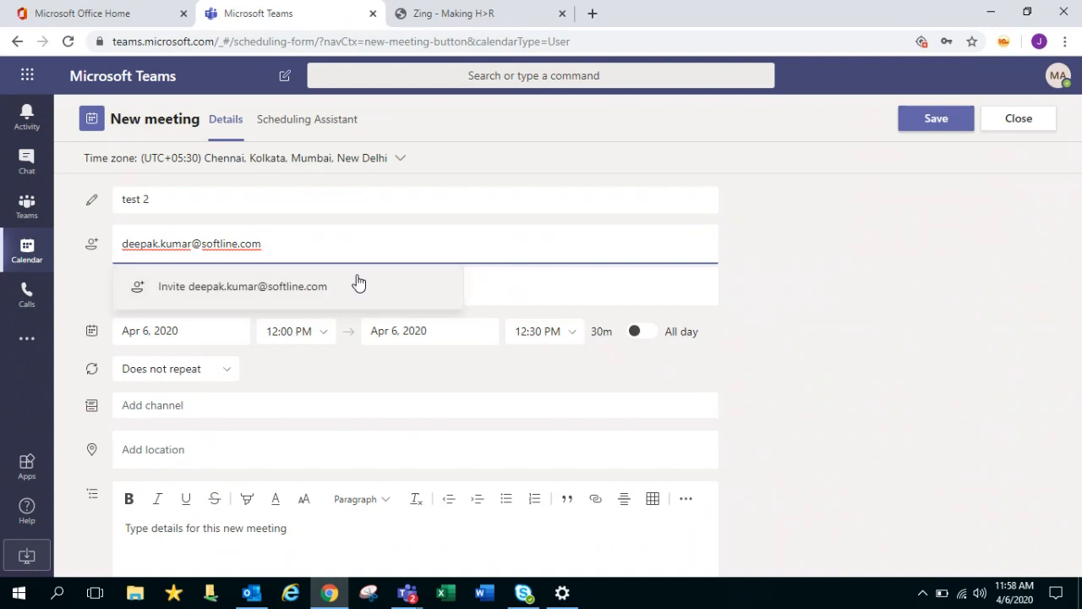
pyautogui.click(319, 290)
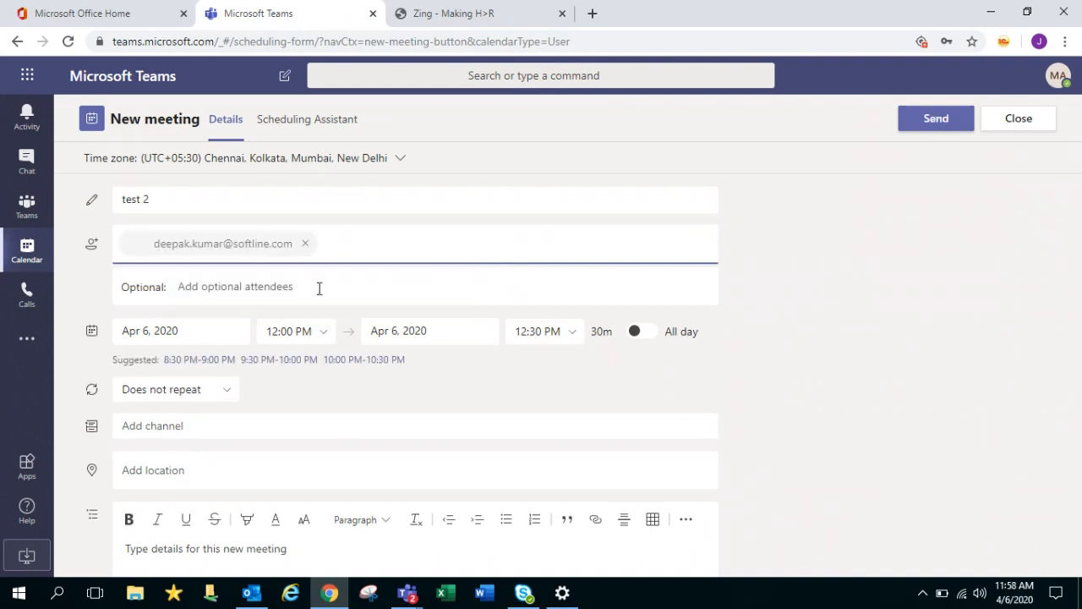
# Add an optional attendee by entering their e-mail address and accepting the invite suggestion
pyautogui.click(319, 289)
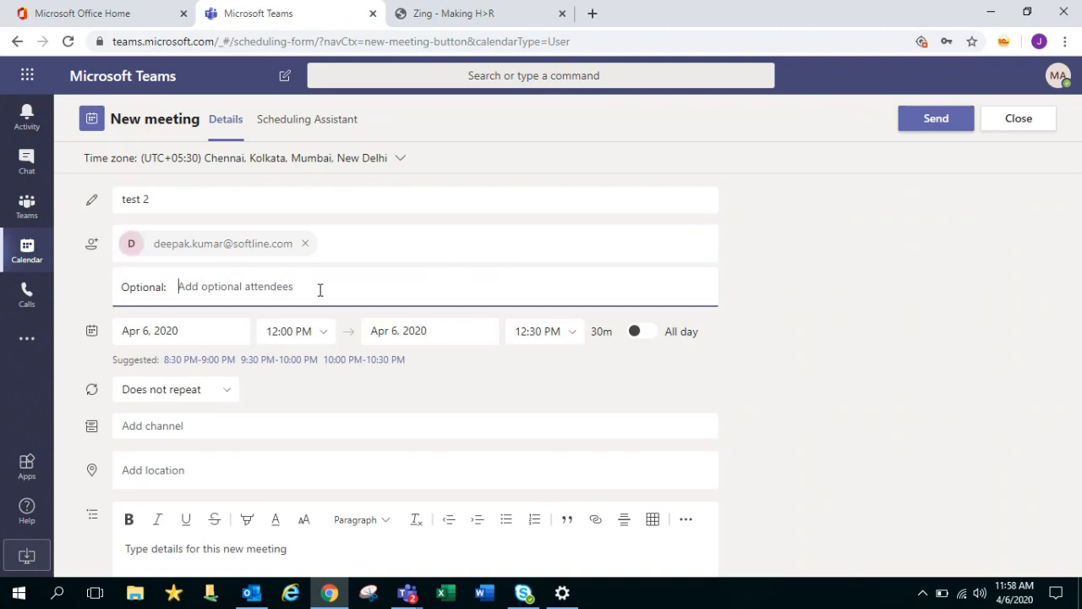
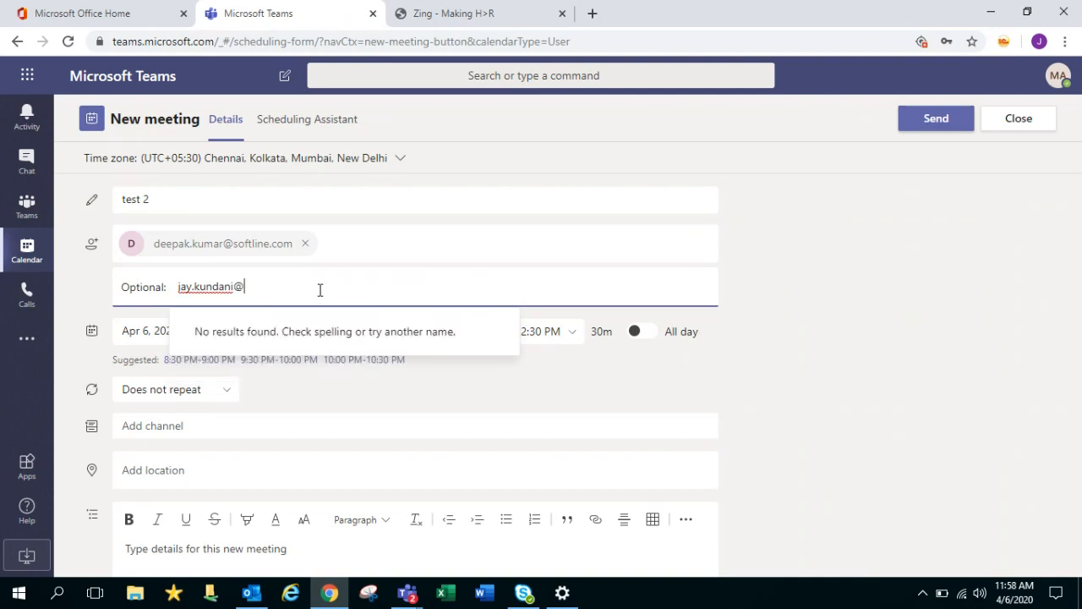
pyautogui.click(344, 338)
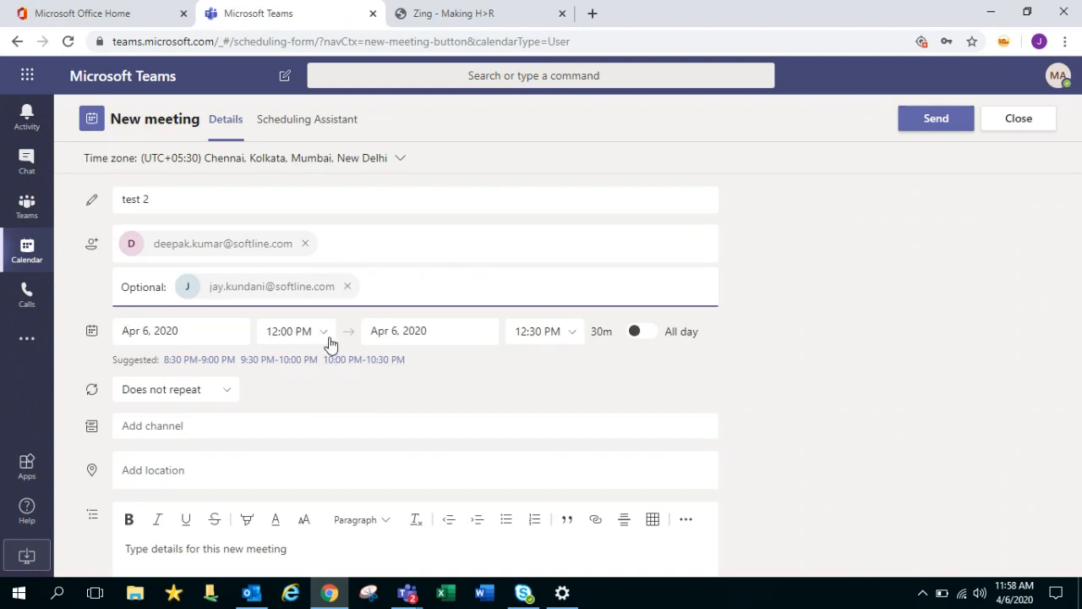
# Look over the repeat, channel and room location choices without changing them
pyautogui.click(225, 391)
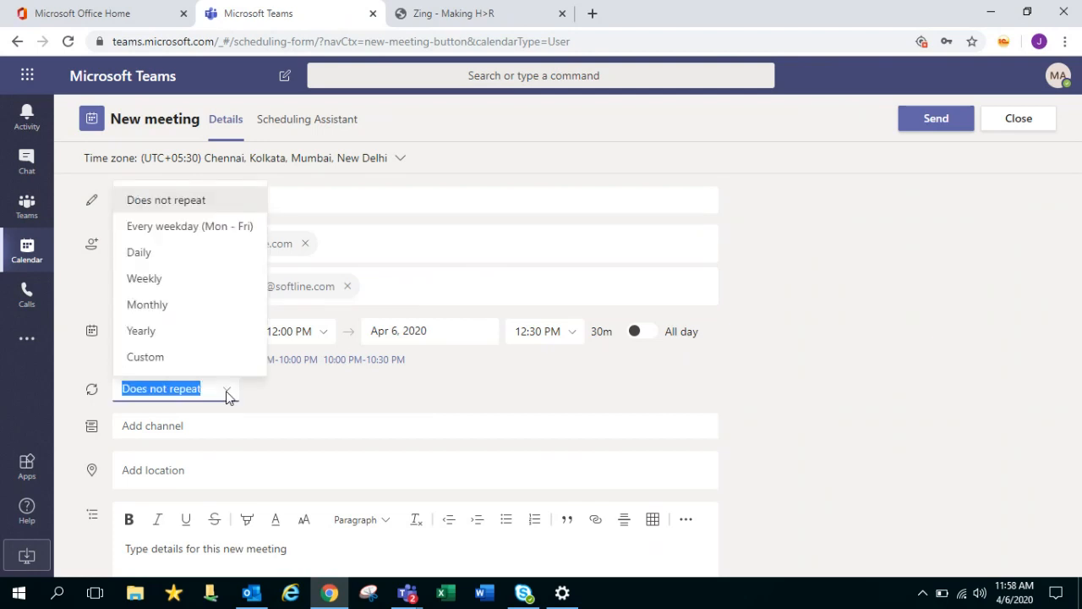
pyautogui.click(332, 407)
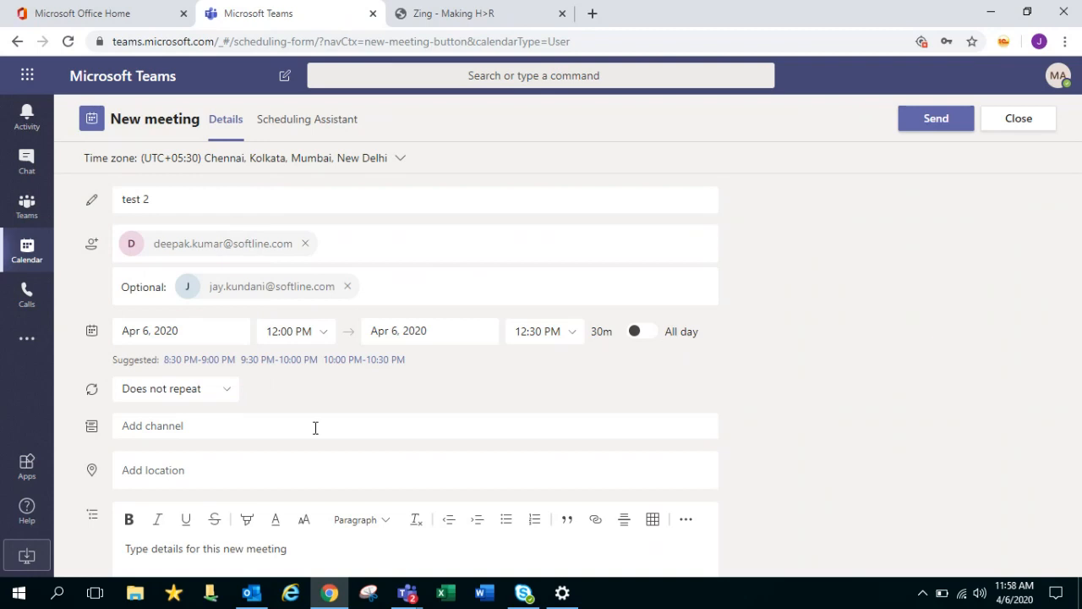
pyautogui.click(312, 423)
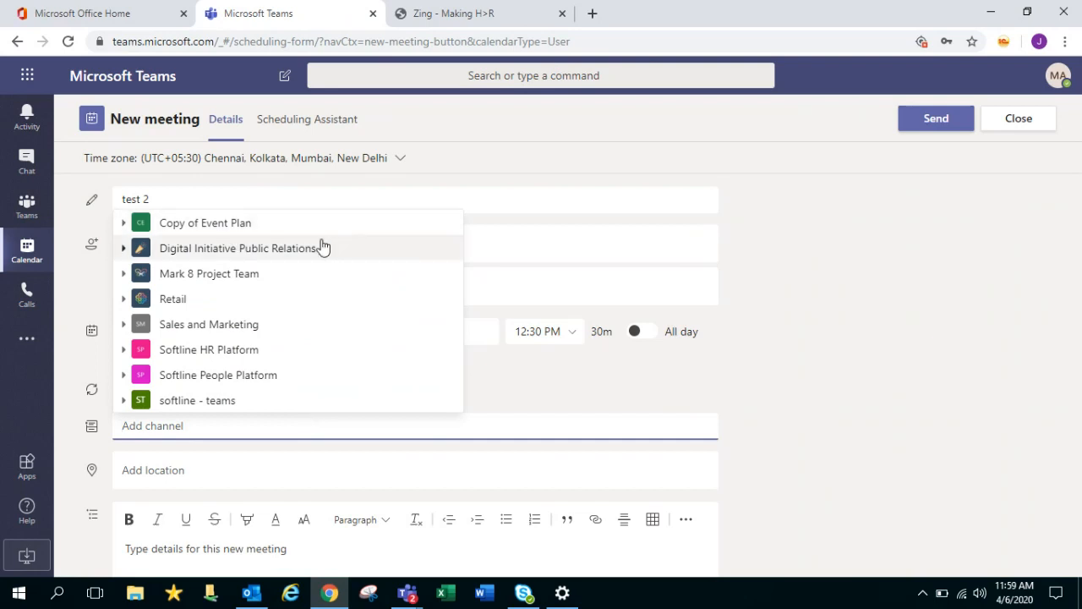
pyautogui.click(547, 408)
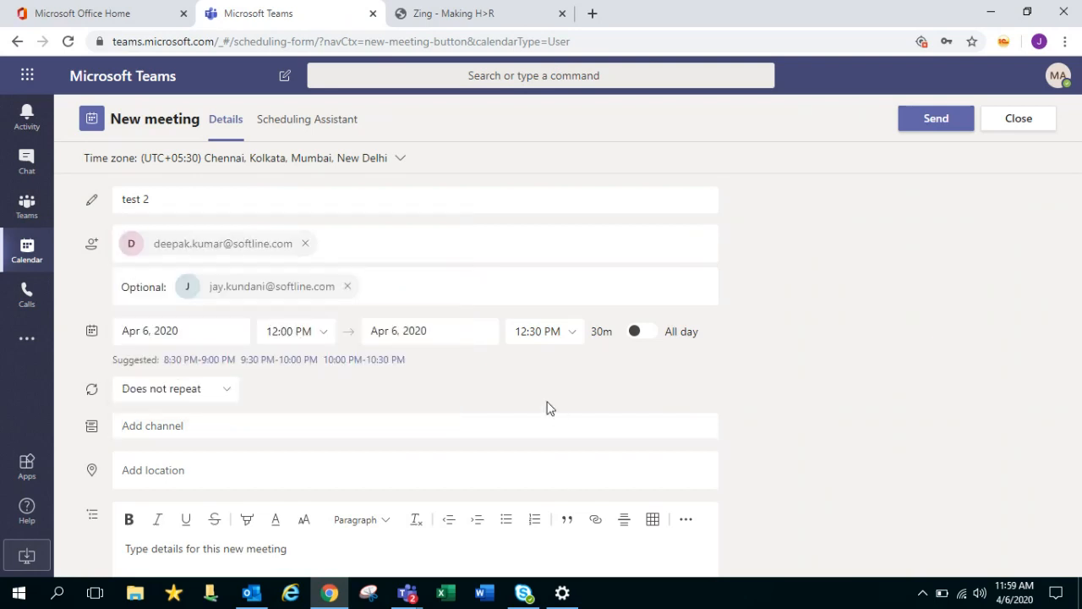
pyautogui.click(501, 466)
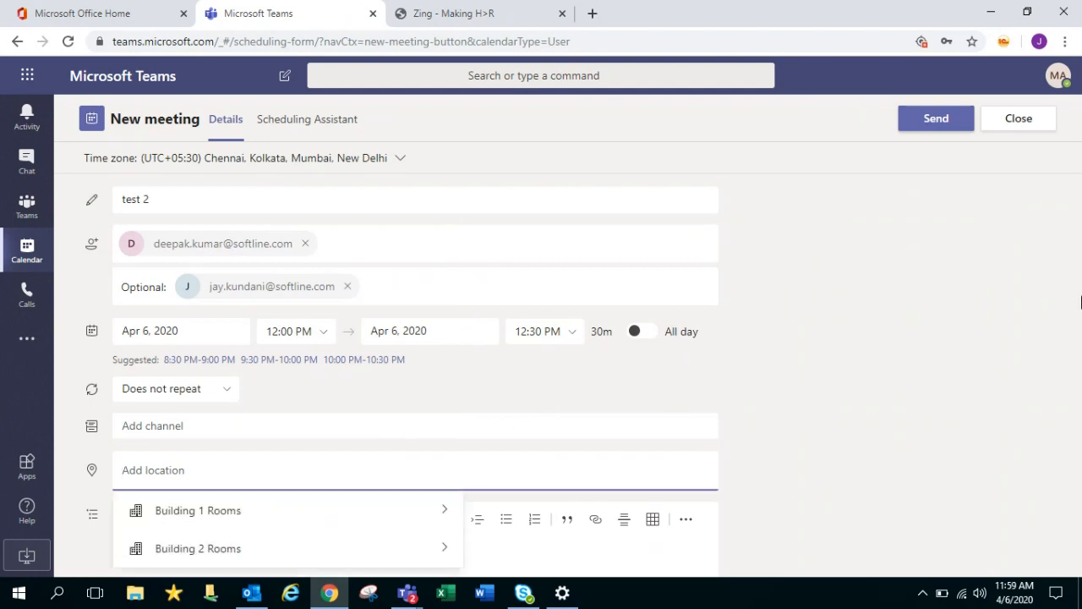
pyautogui.moveTo(1081, 354); pyautogui.dragTo(1080, 424)
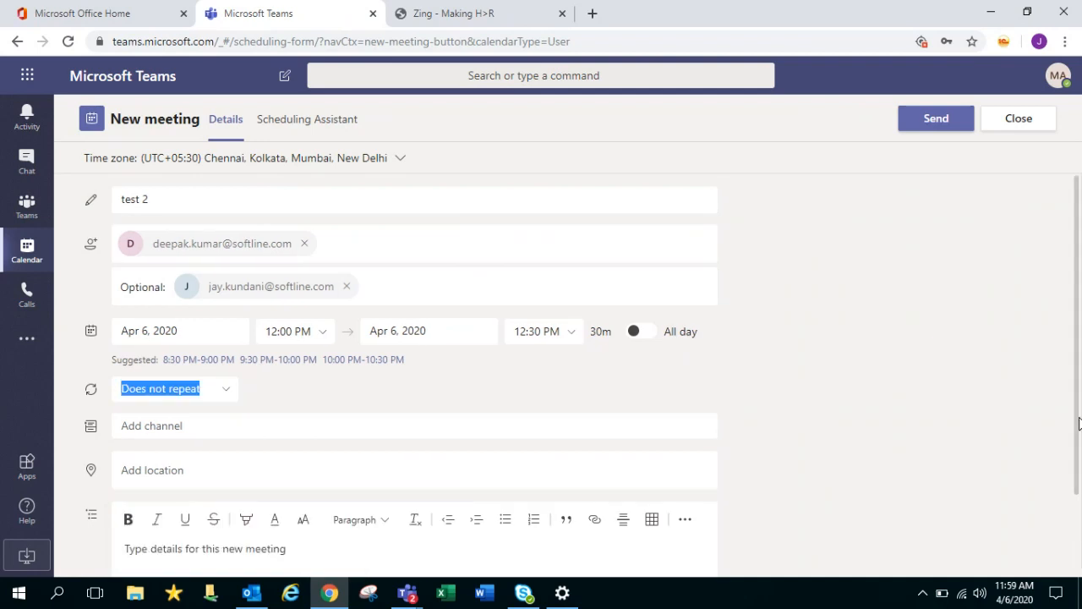
pyautogui.click(232, 474)
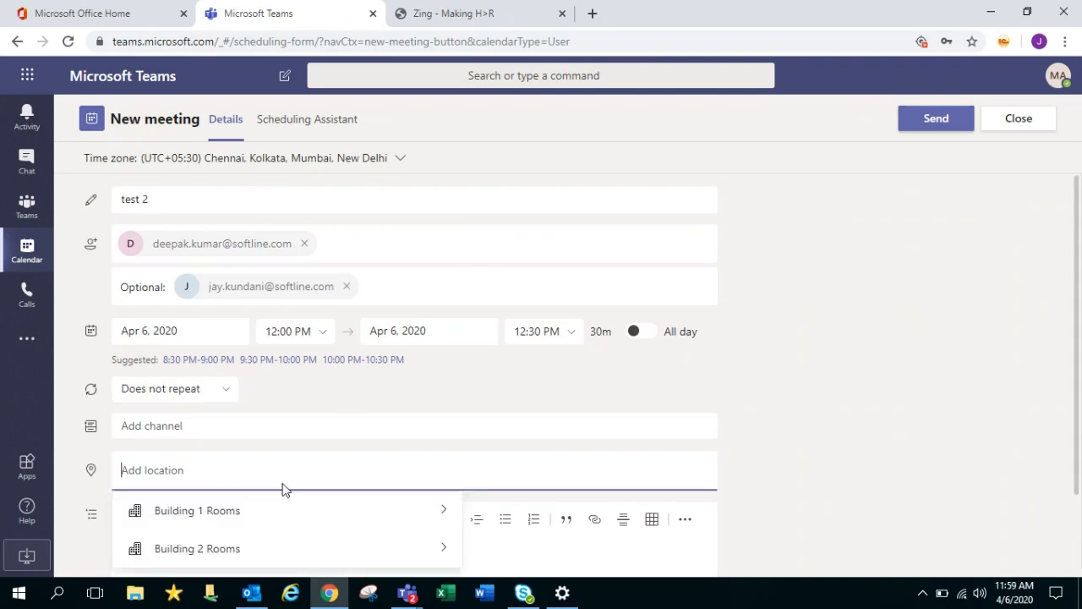
# Enter 'teams adoption disccussion' as the meeting details
pyautogui.click(528, 553)
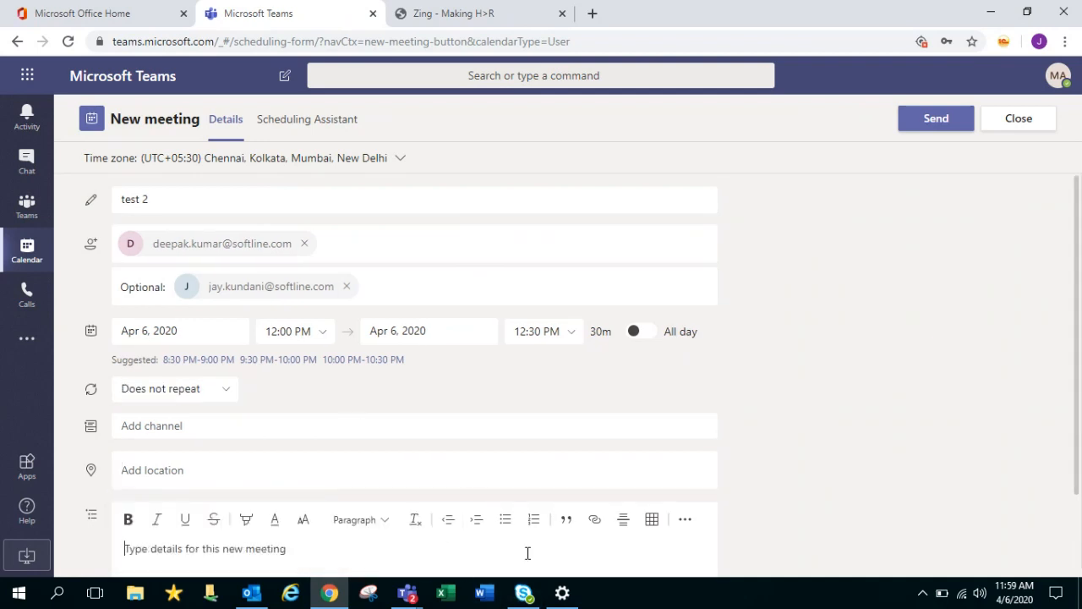
pyautogui.write('teams')
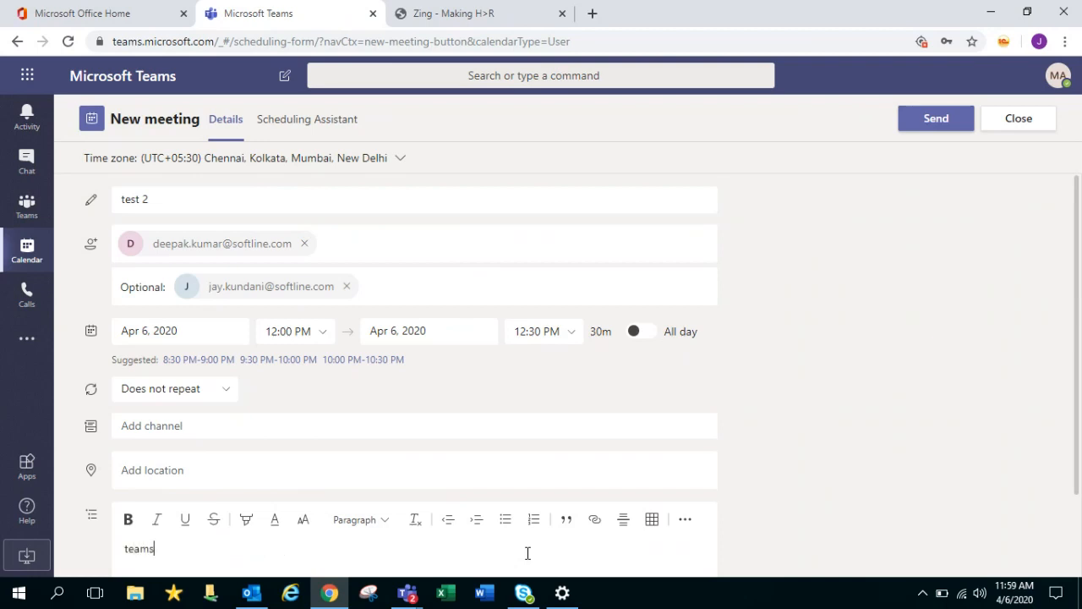
pyautogui.write(' adoption disccussion')
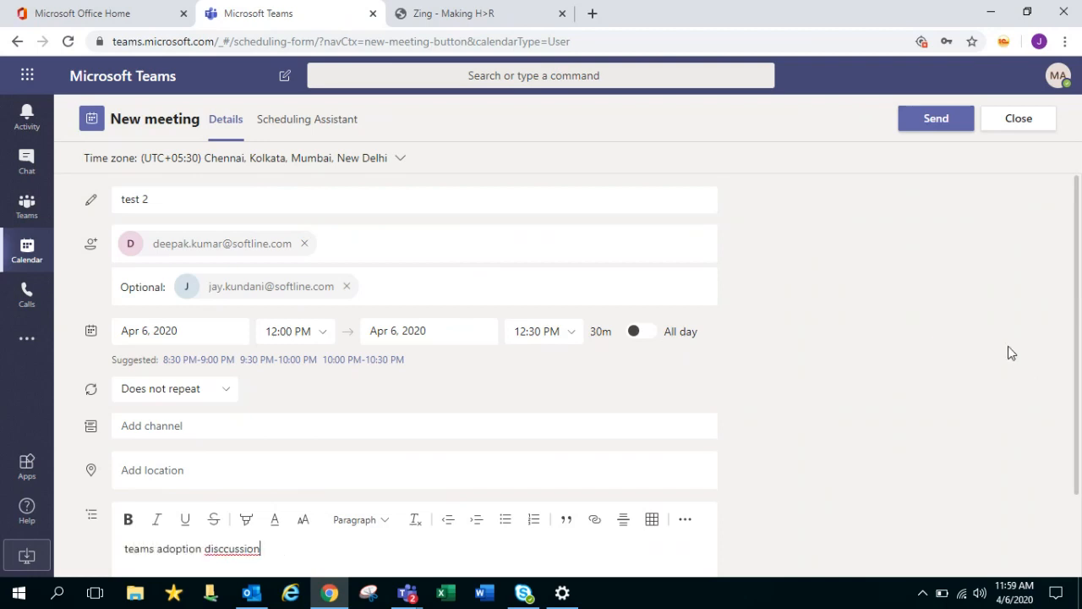
pyautogui.moveTo(1077, 283); pyautogui.dragTo(1077, 377)
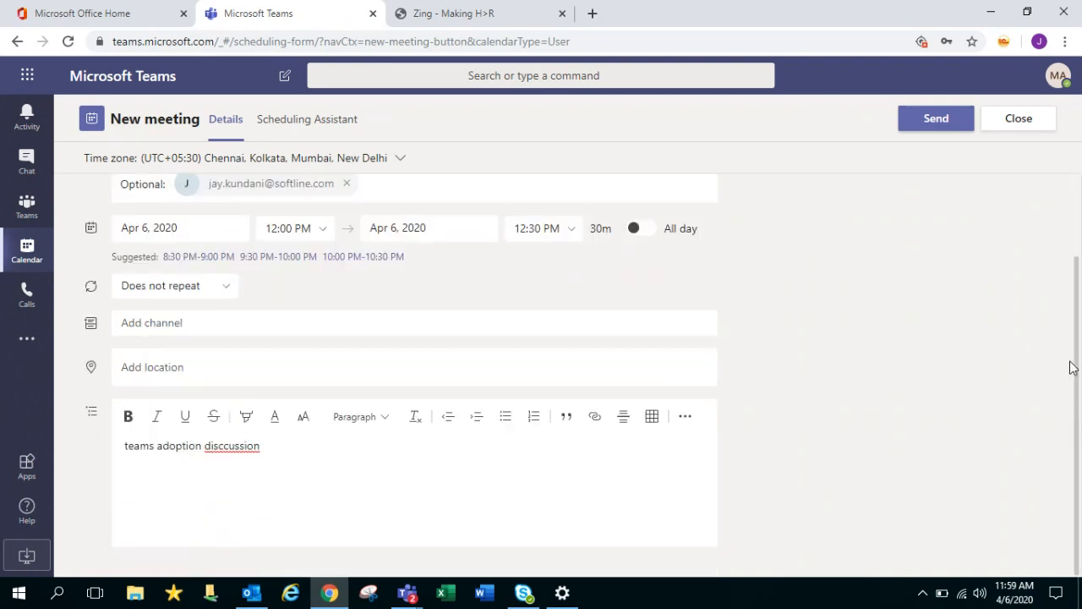
pyautogui.moveTo(1078, 367); pyautogui.dragTo(1077, 283)
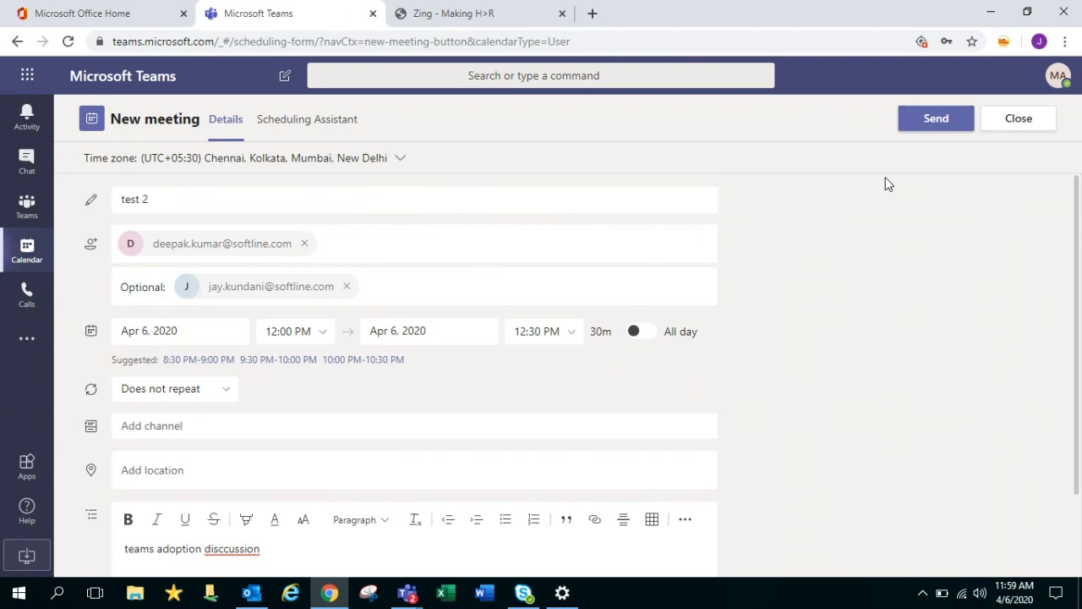
# Send the test 2 invite and move the calendar forward to the April 6–10 week
pyautogui.click(945, 119)
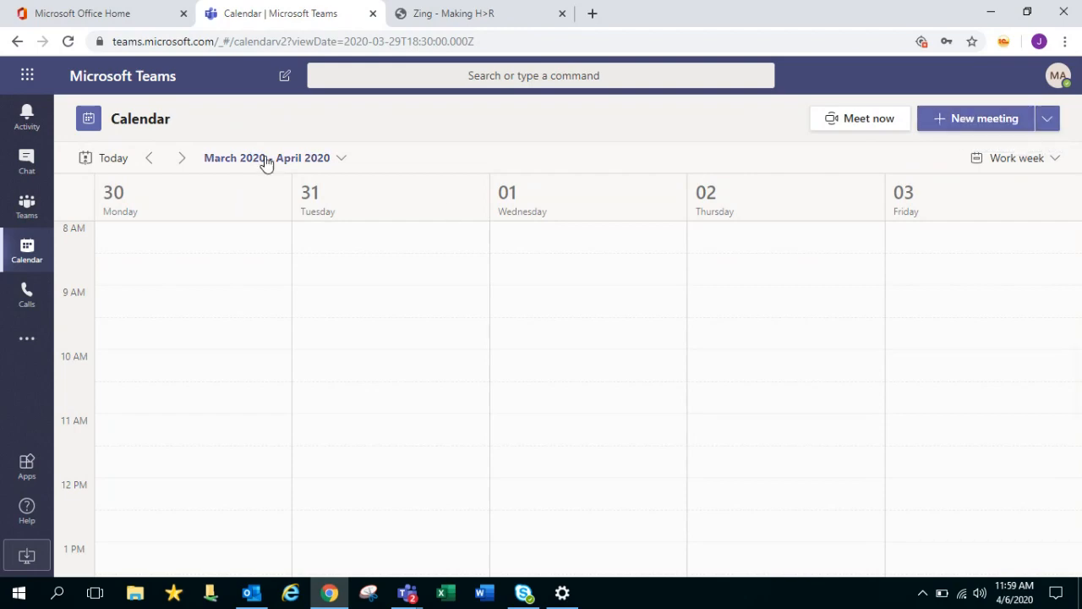
pyautogui.click(182, 158)
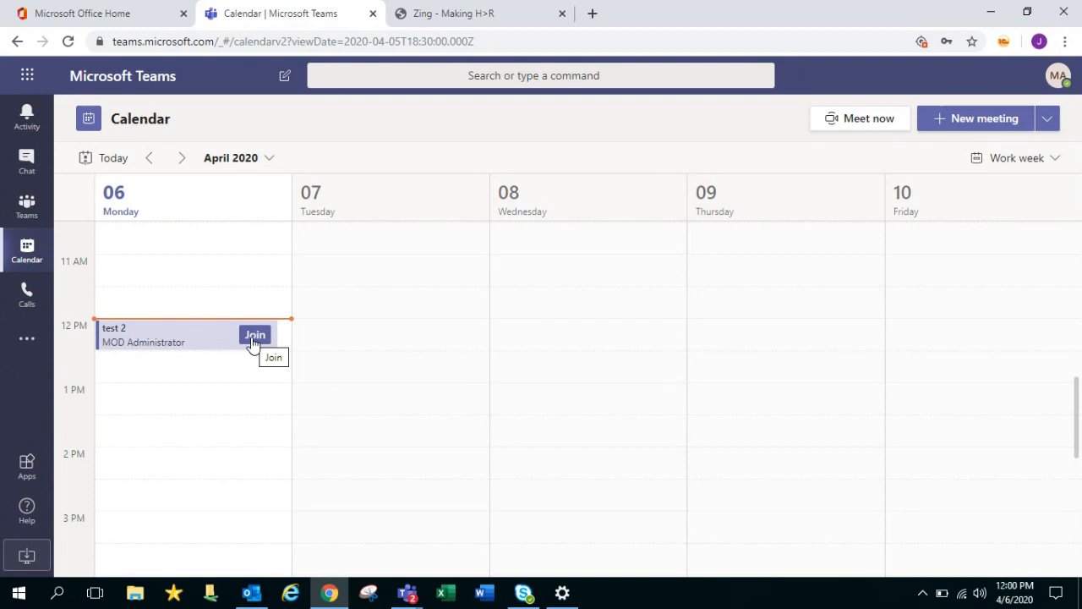
pyautogui.click(1019, 126)
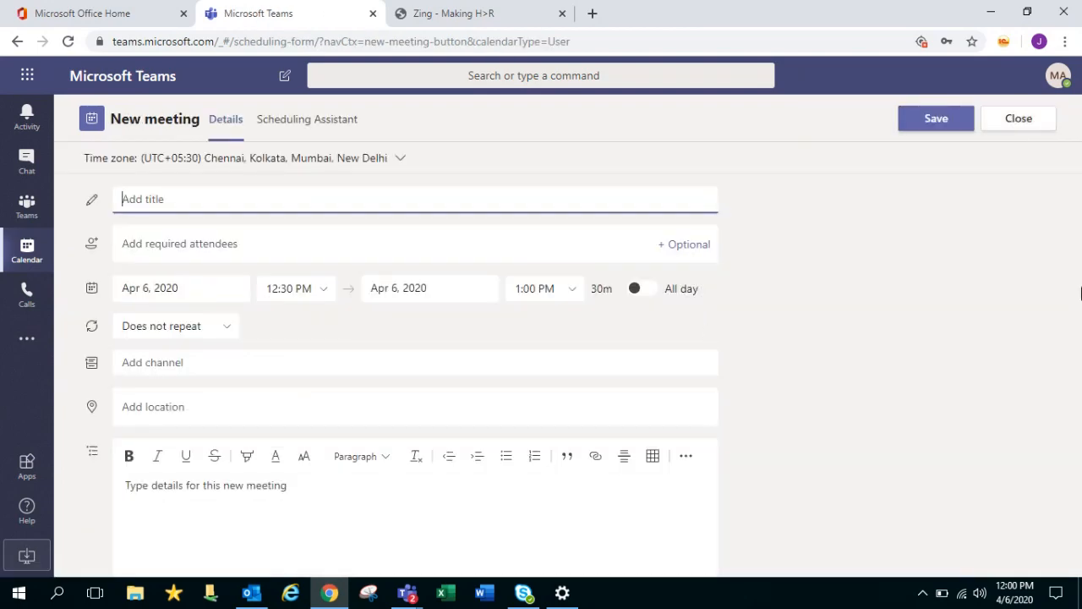
pyautogui.click(286, 124)
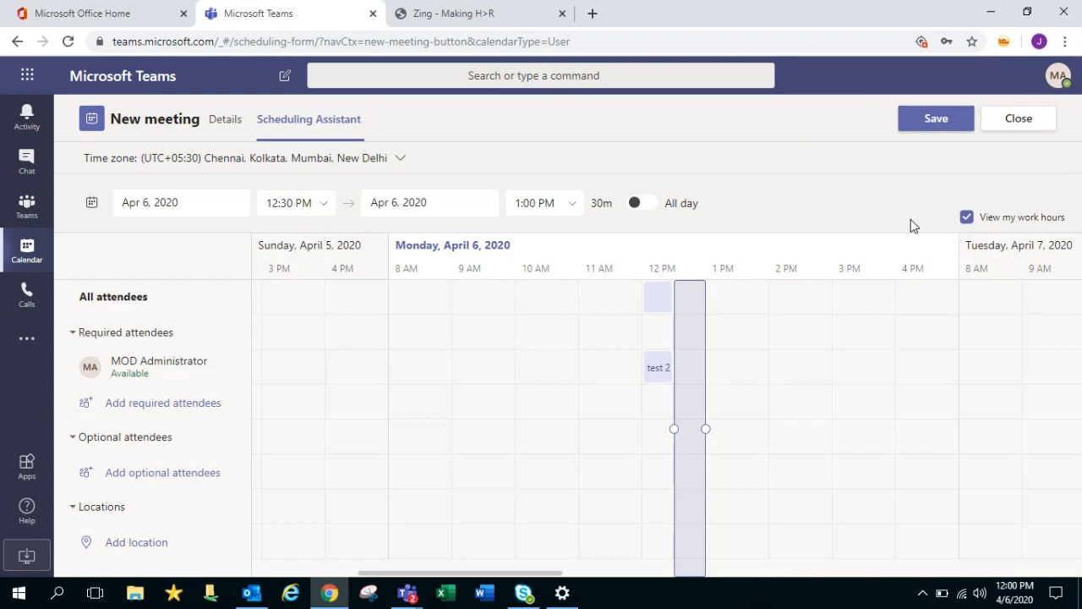
pyautogui.click(1033, 126)
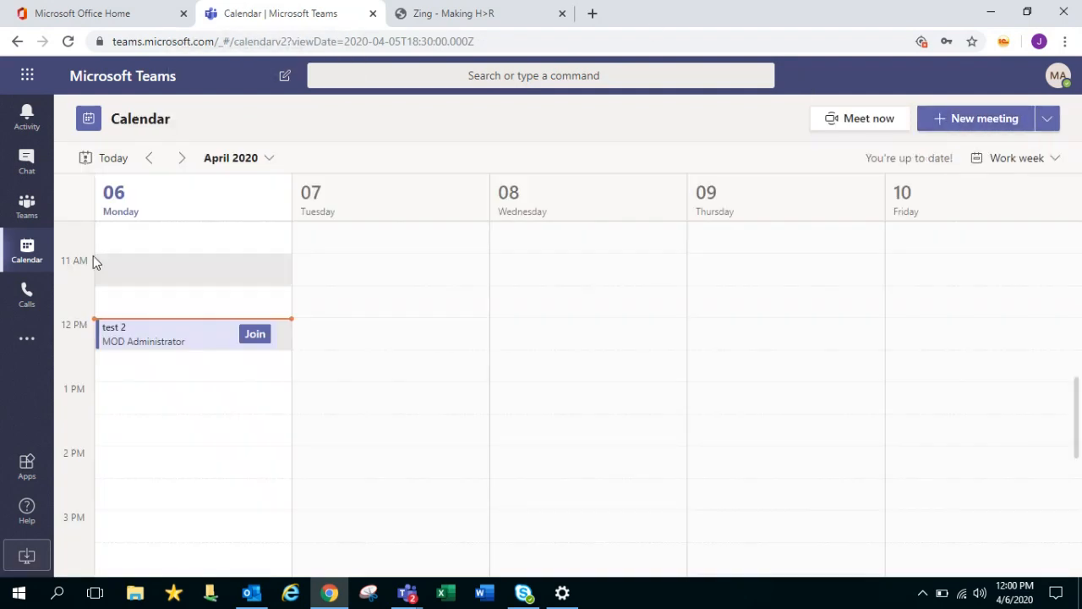
# Switch to Calls to show the empty Speed dial page
pyautogui.click(26, 301)
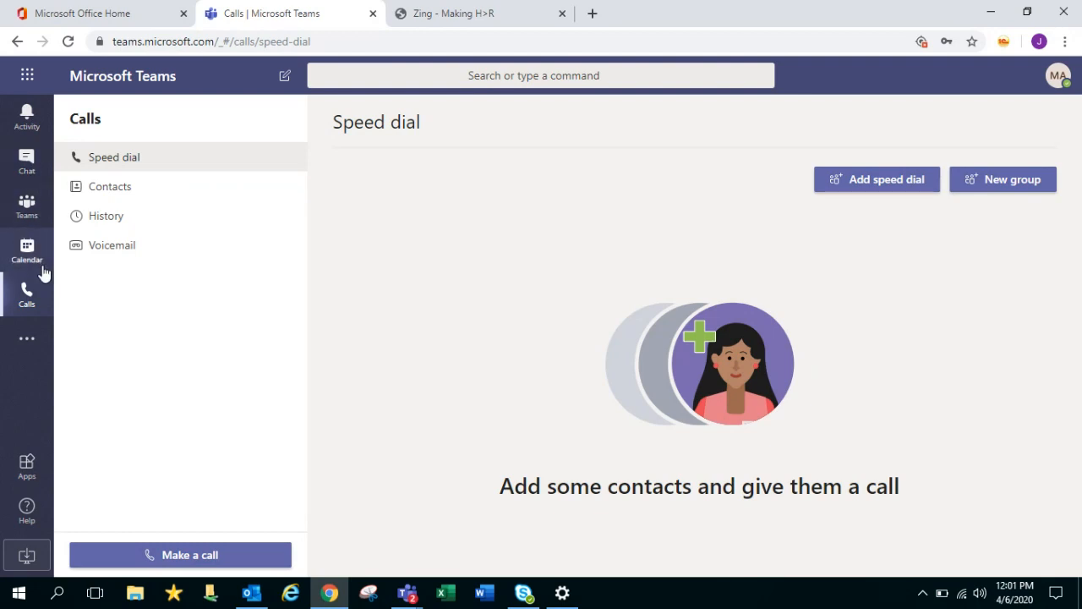
# Launch Workboard from the More added apps list
pyautogui.click(33, 356)
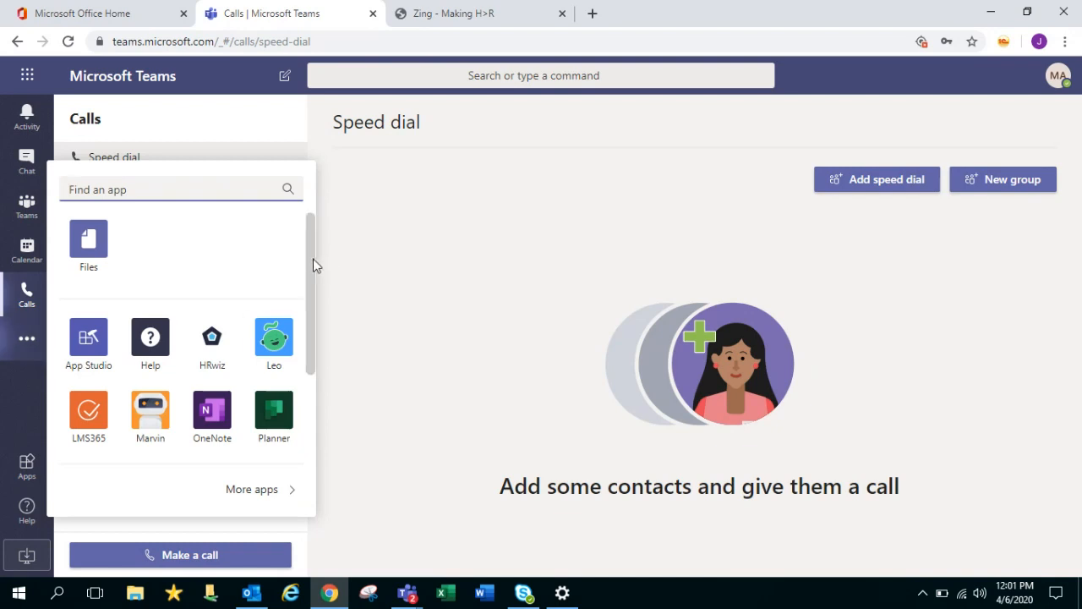
pyautogui.scroll(-1, 313, 260)
pyautogui.scroll(-3, 314, 284)
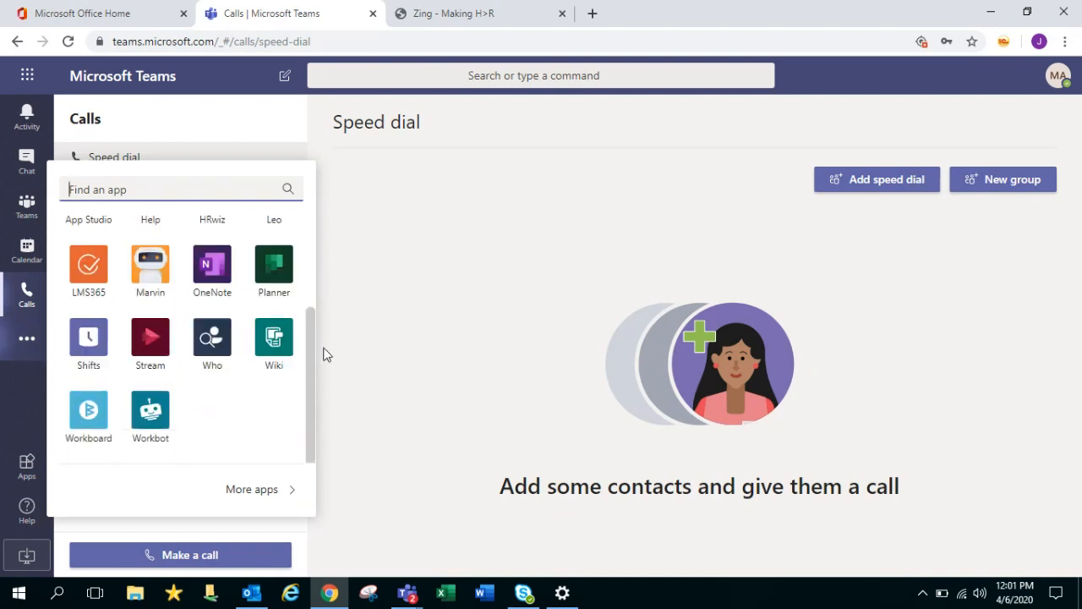
pyautogui.scroll(4, 315, 347)
pyautogui.click(332, 258)
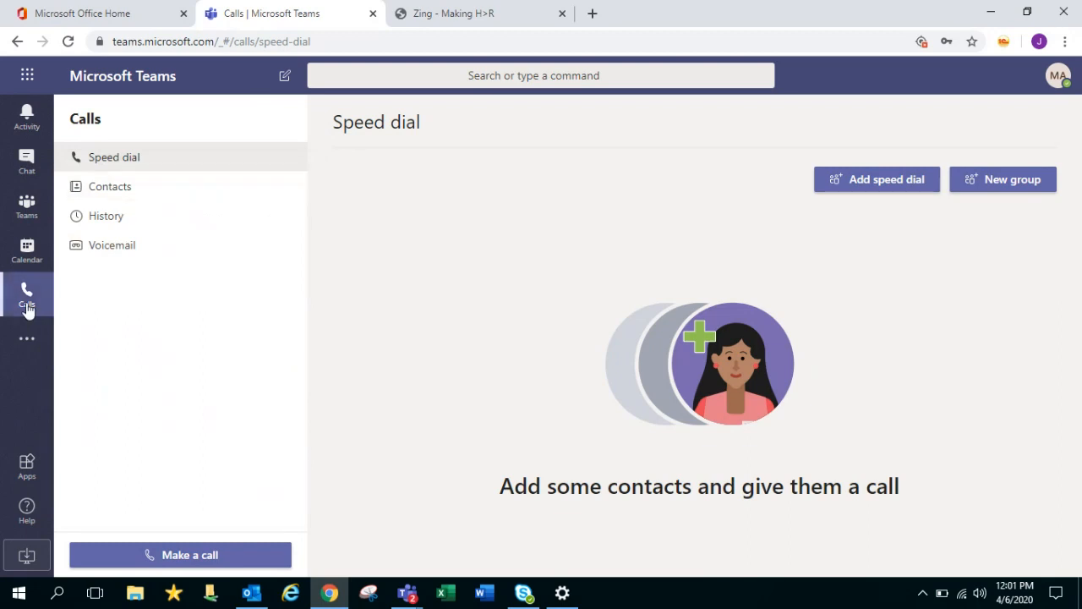
pyautogui.click(28, 337)
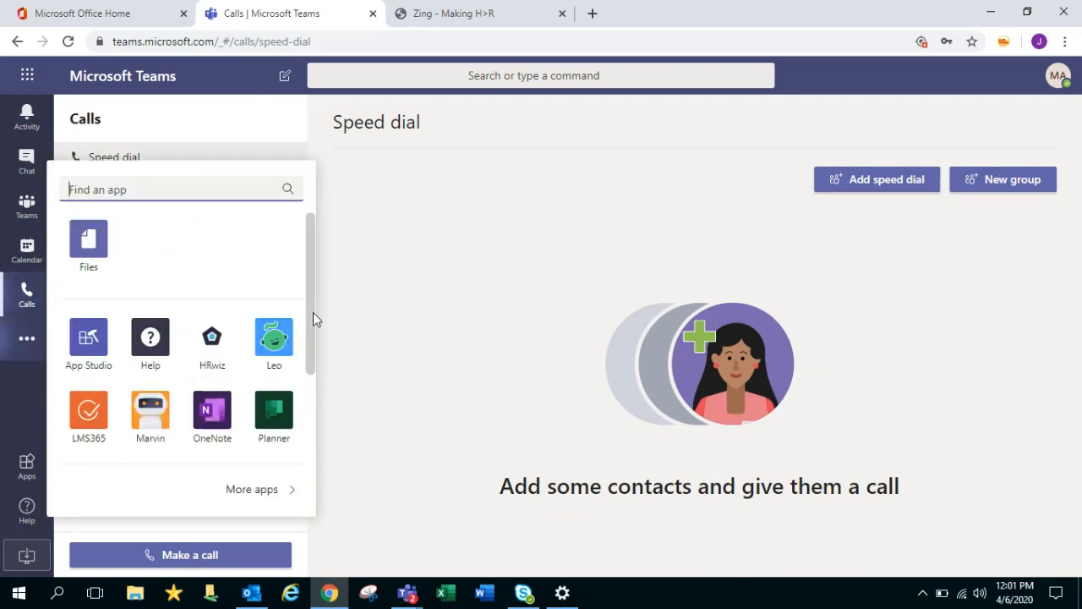
pyautogui.scroll(-2, 313, 372)
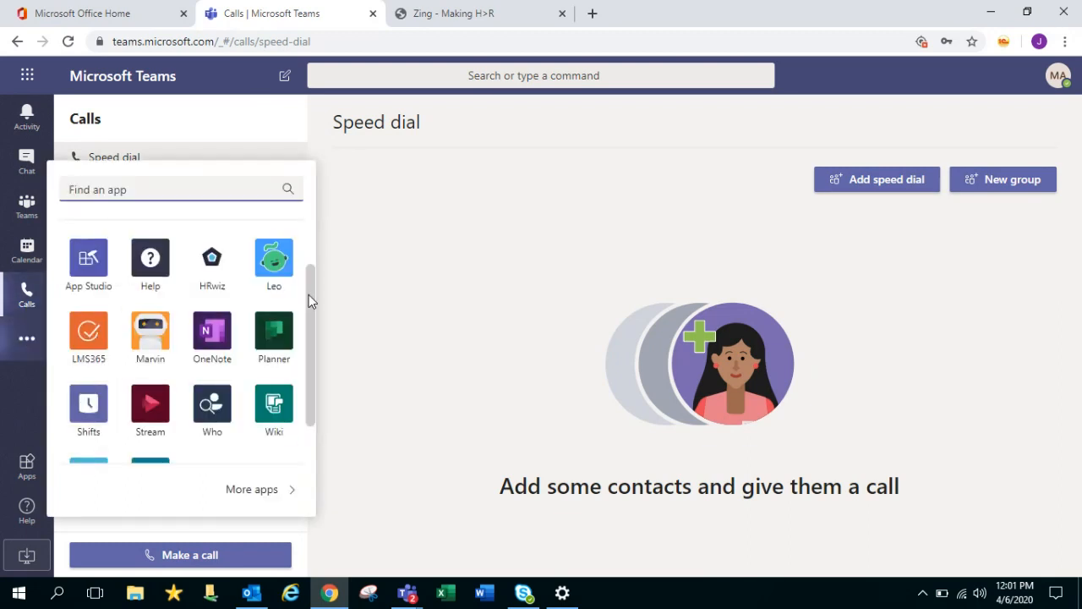
pyautogui.scroll(-2, 310, 342)
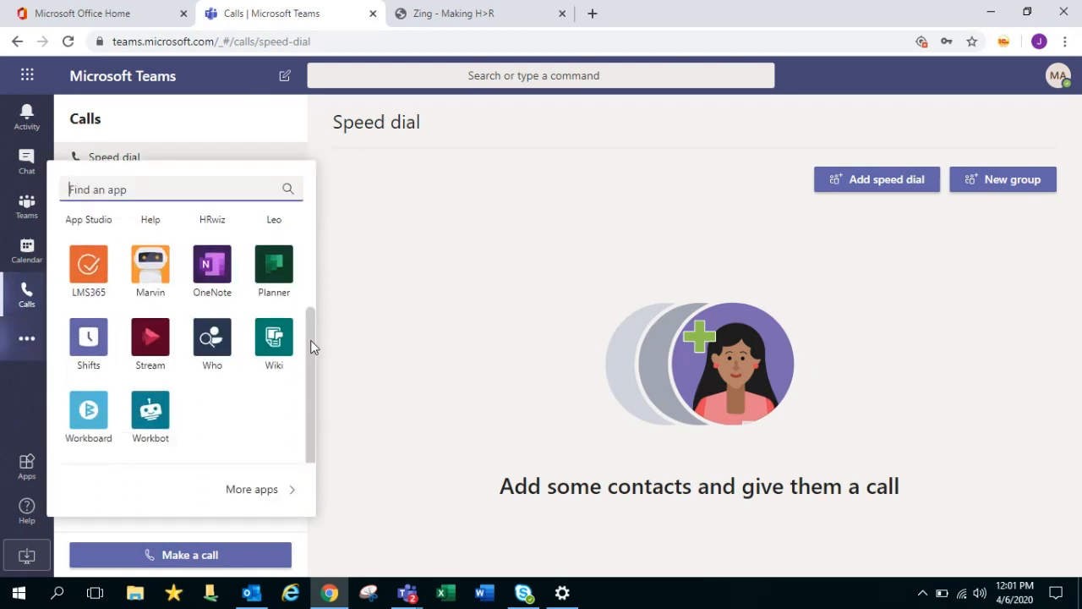
pyautogui.click(99, 415)
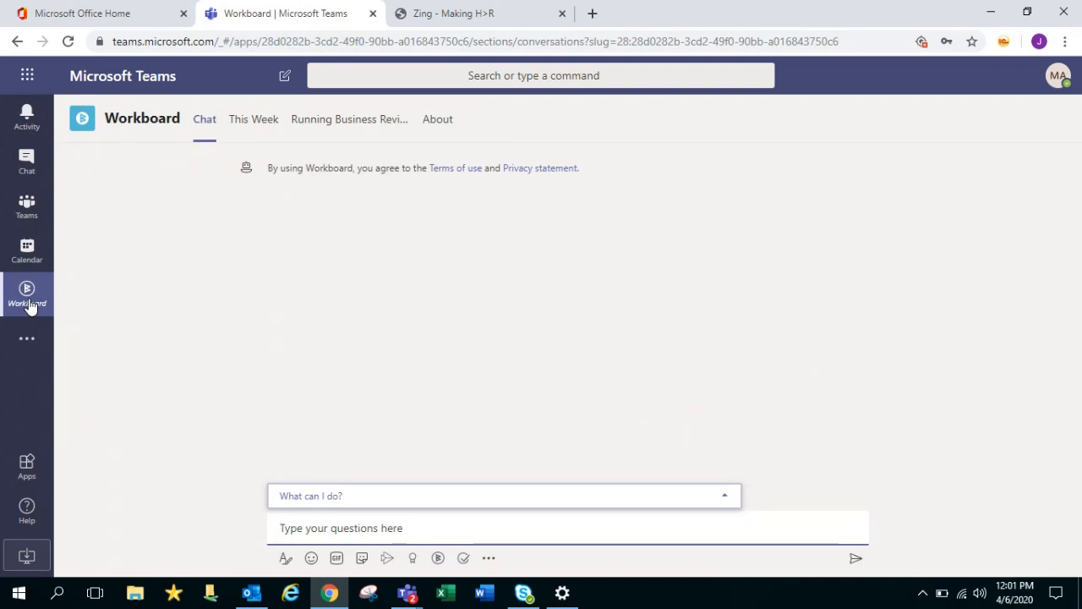
# Browse Workboard's This Week, business review and About pages, then return to Teams
pyautogui.click(265, 131)
pyautogui.click(351, 135)
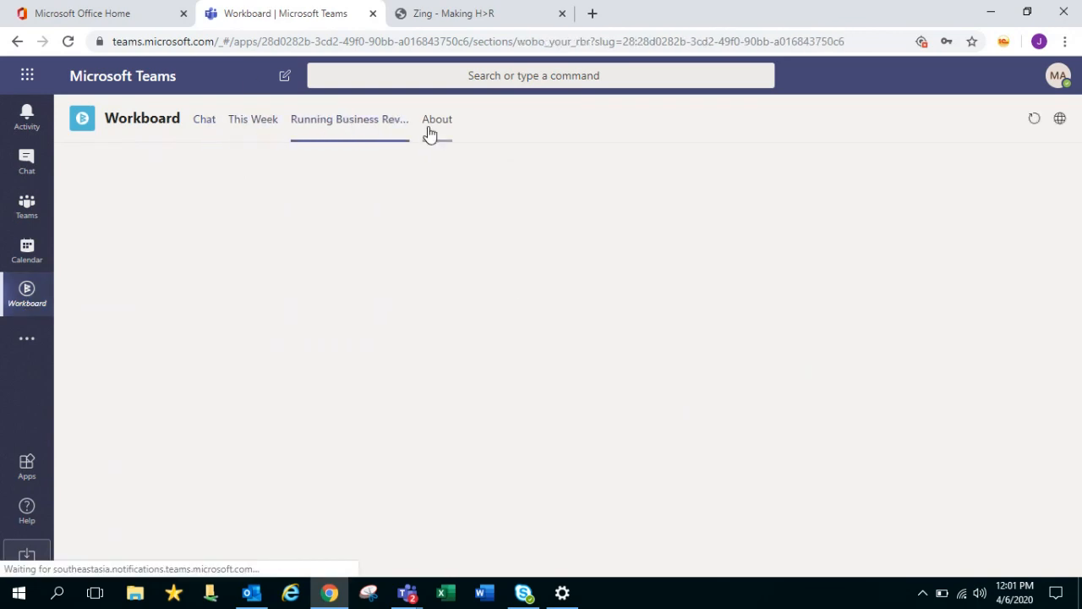
pyautogui.click(433, 133)
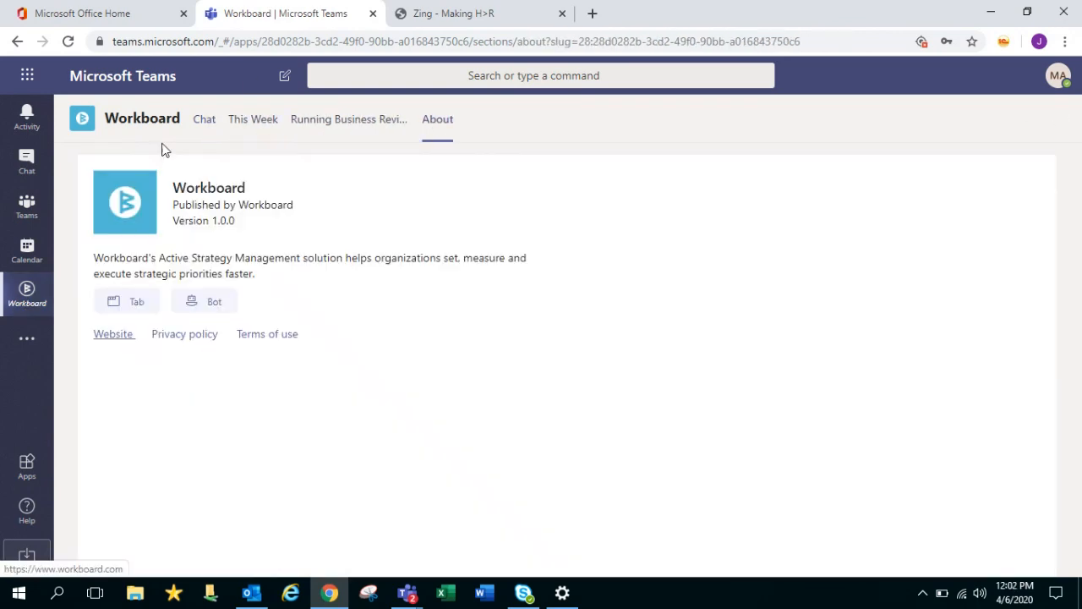
pyautogui.click(203, 128)
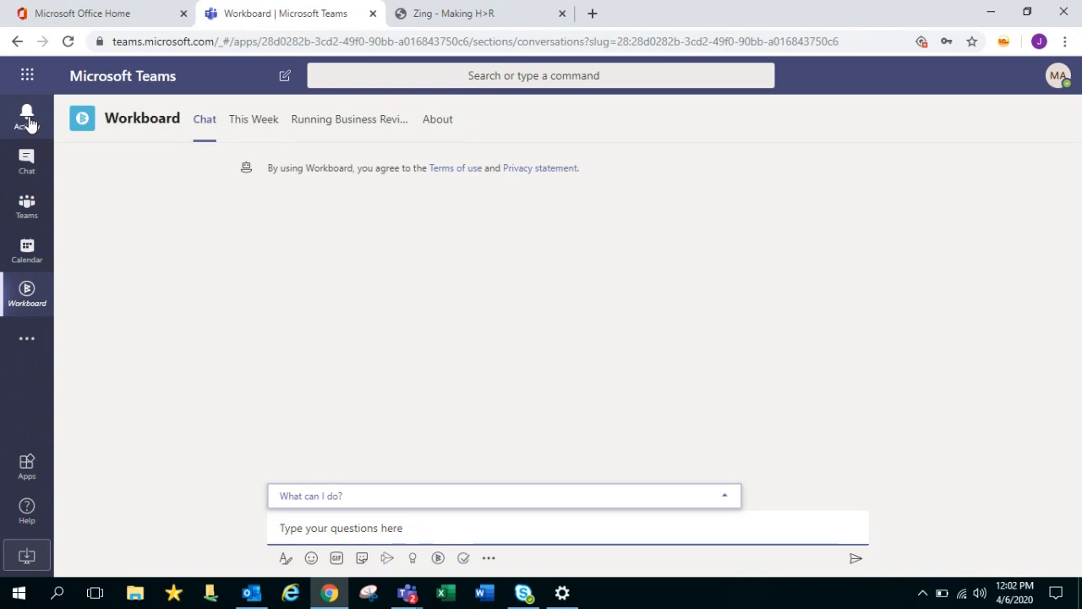
pyautogui.click(518, 77)
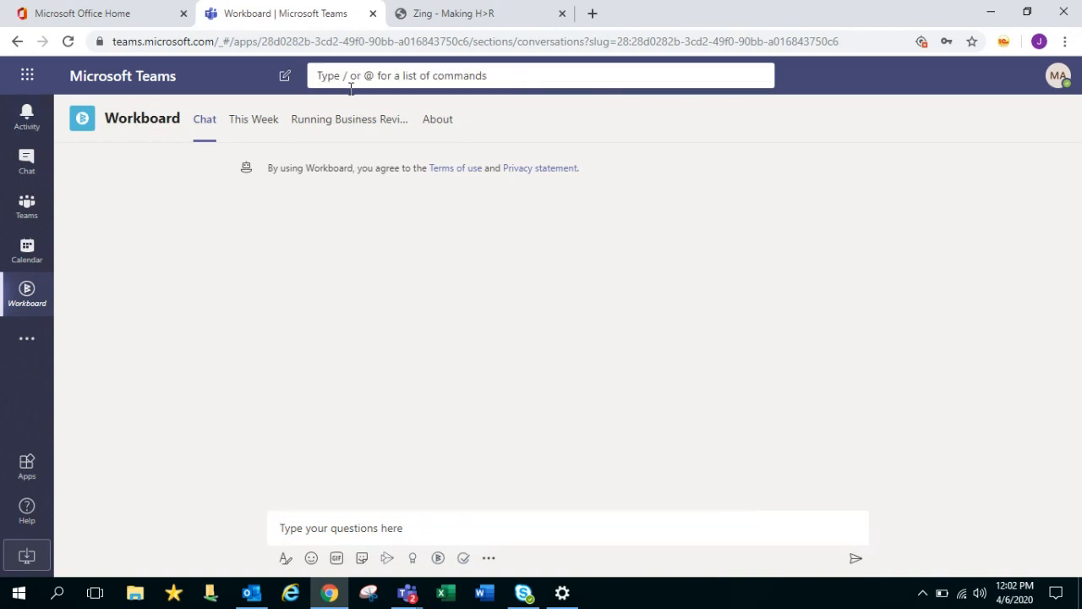
pyautogui.click(26, 206)
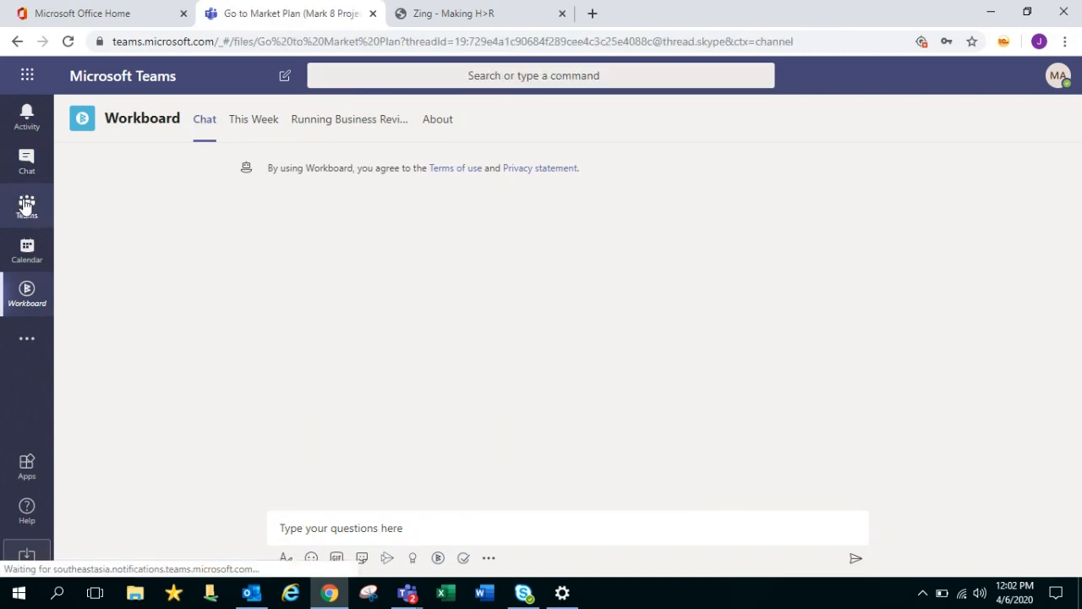
# Search for 'live' from the Teams view, dismiss the suggestions and go to Chat
pyautogui.click(27, 206)
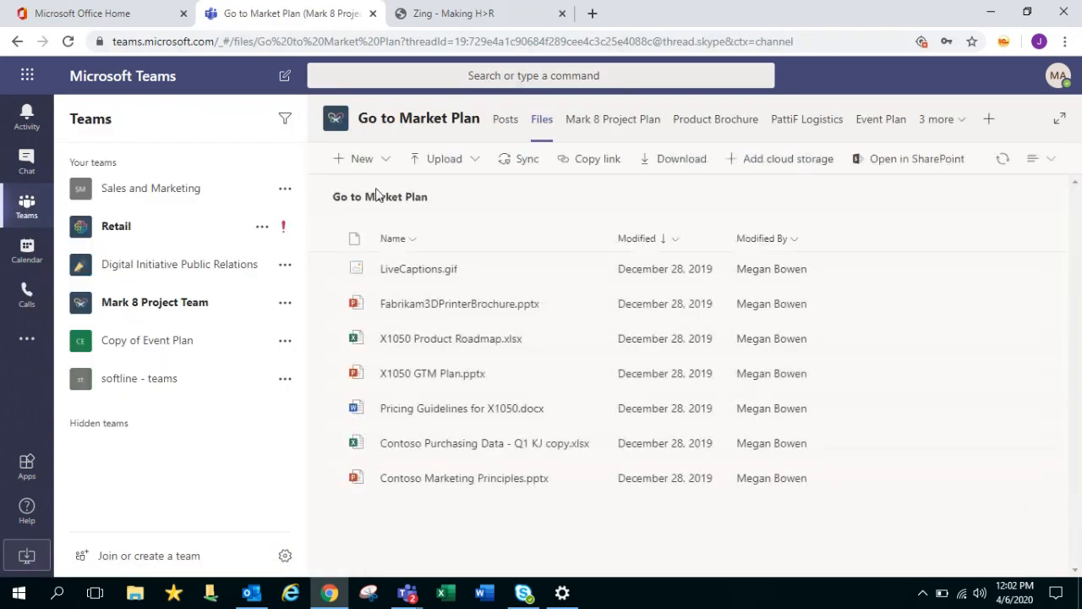
pyautogui.click(502, 78)
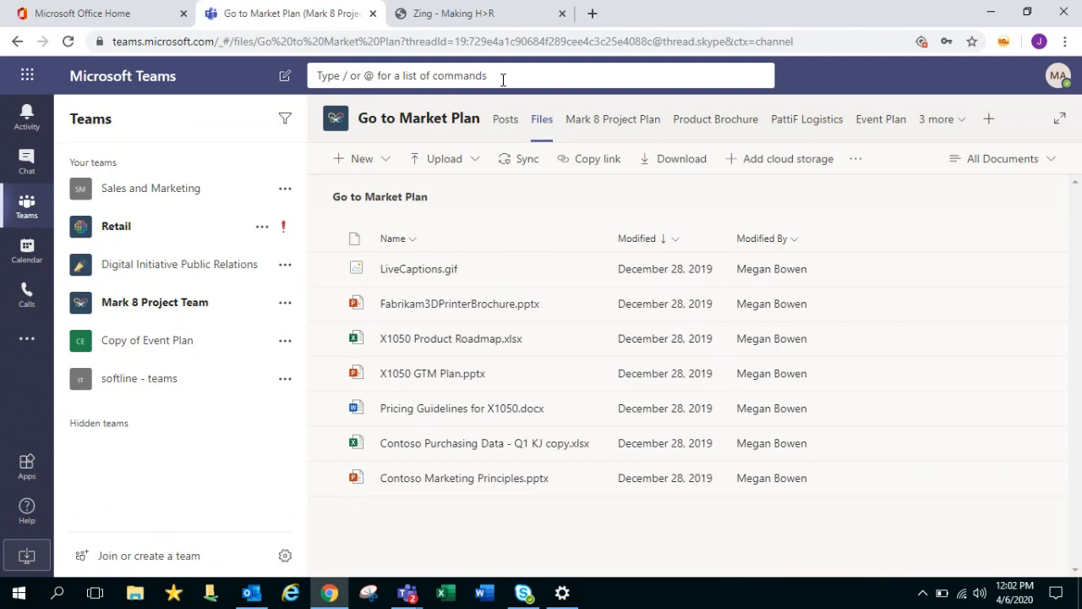
pyautogui.write('live')
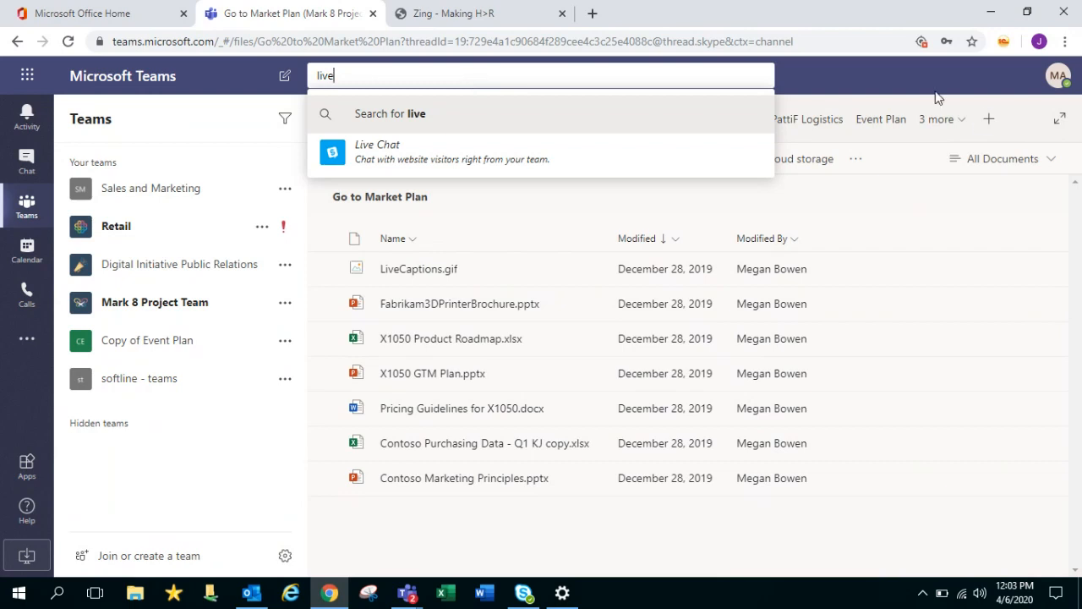
pyautogui.press('Return')
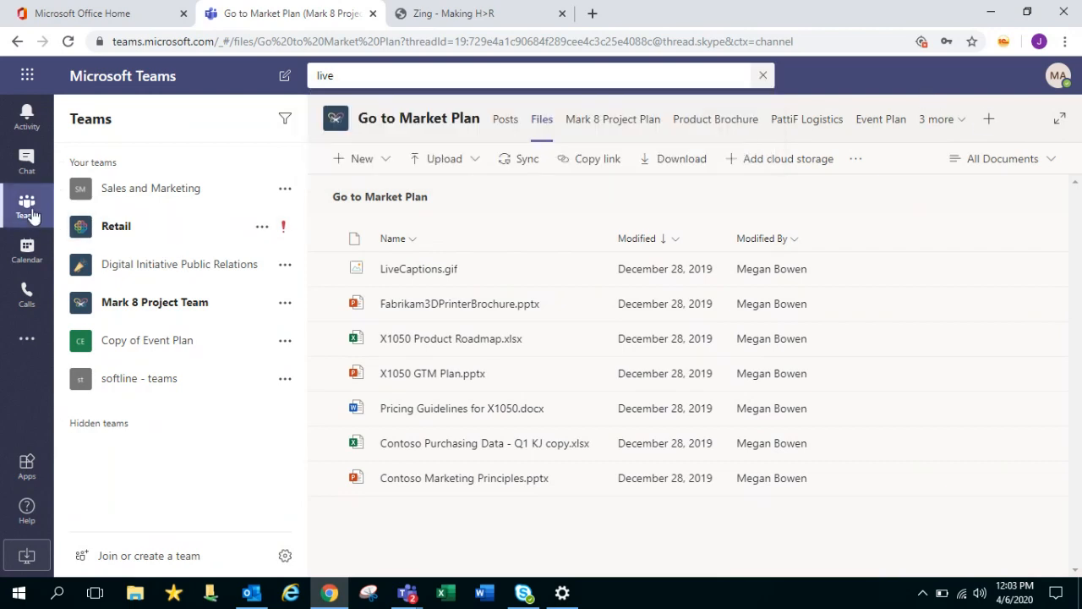
pyautogui.click(30, 173)
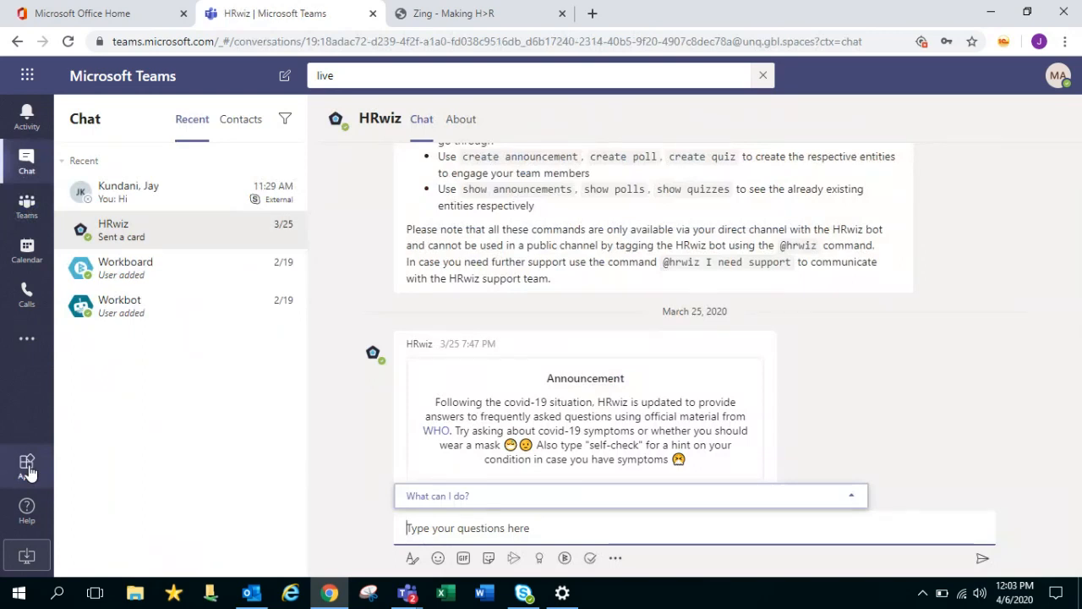
# Scroll through the Apps store list, clear the leftover search text and show Activity
pyautogui.click(27, 467)
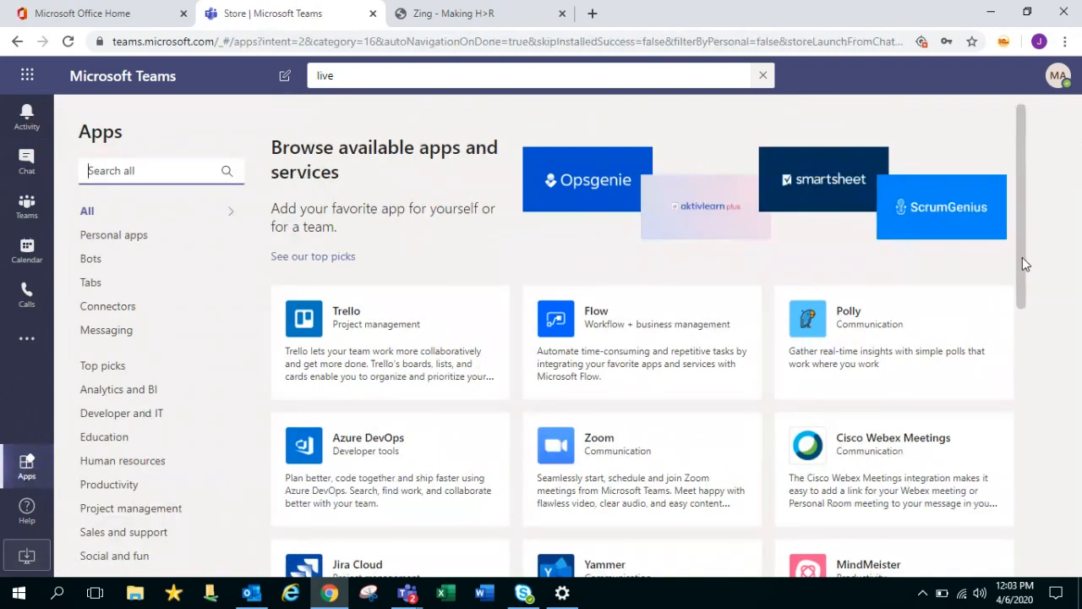
pyautogui.moveTo(1023, 259); pyautogui.dragTo(1044, 206)
pyautogui.moveTo(1045, 311); pyautogui.dragTo(1069, 541)
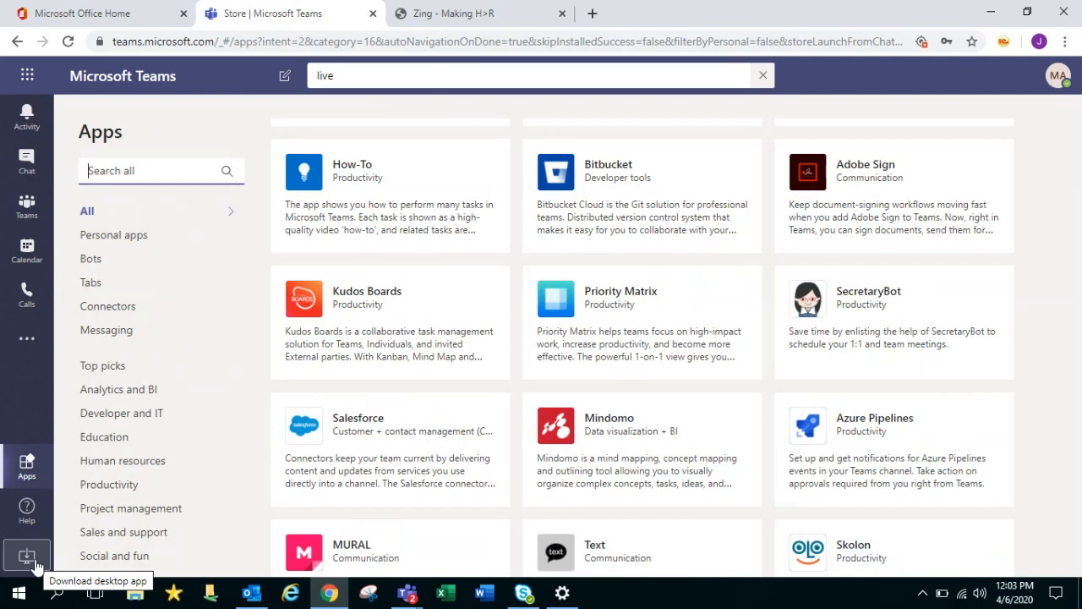
pyautogui.click(763, 78)
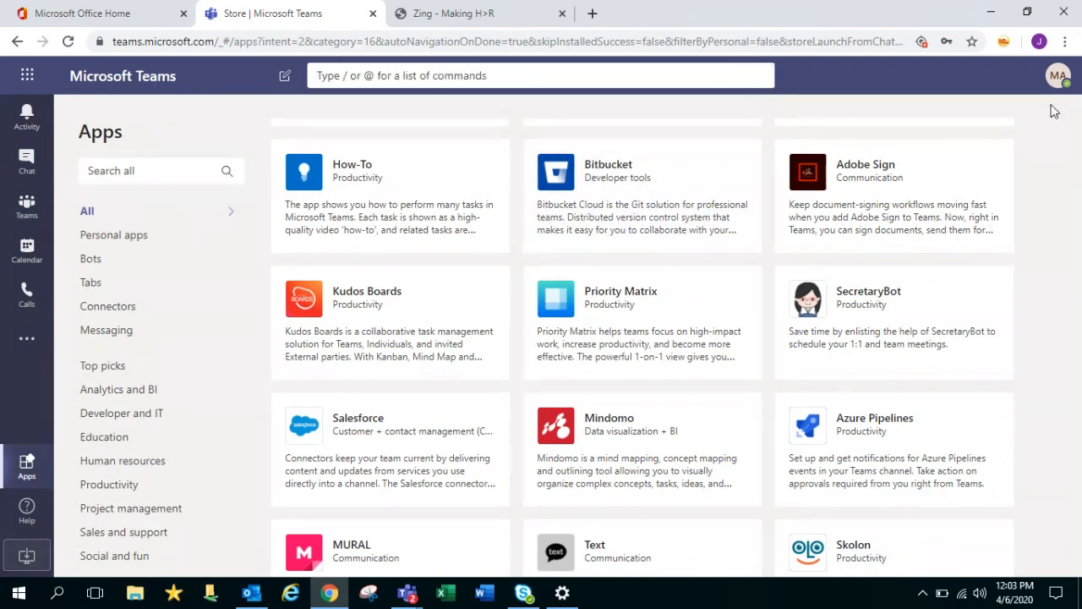
pyautogui.click(31, 125)
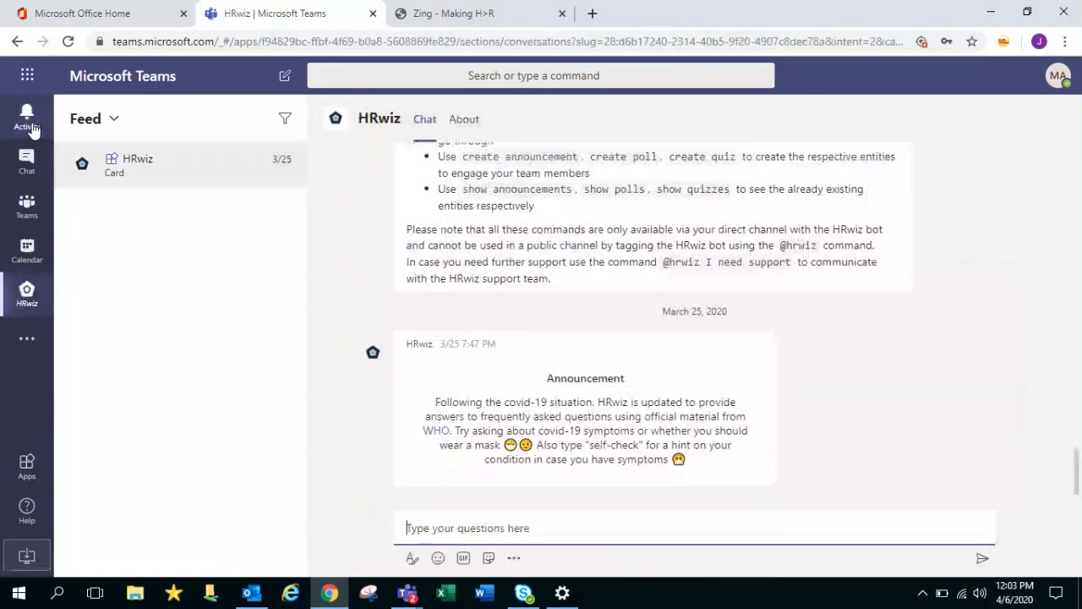
# Look at the Set status message option in the profile menu, then go back
pyautogui.click(1059, 78)
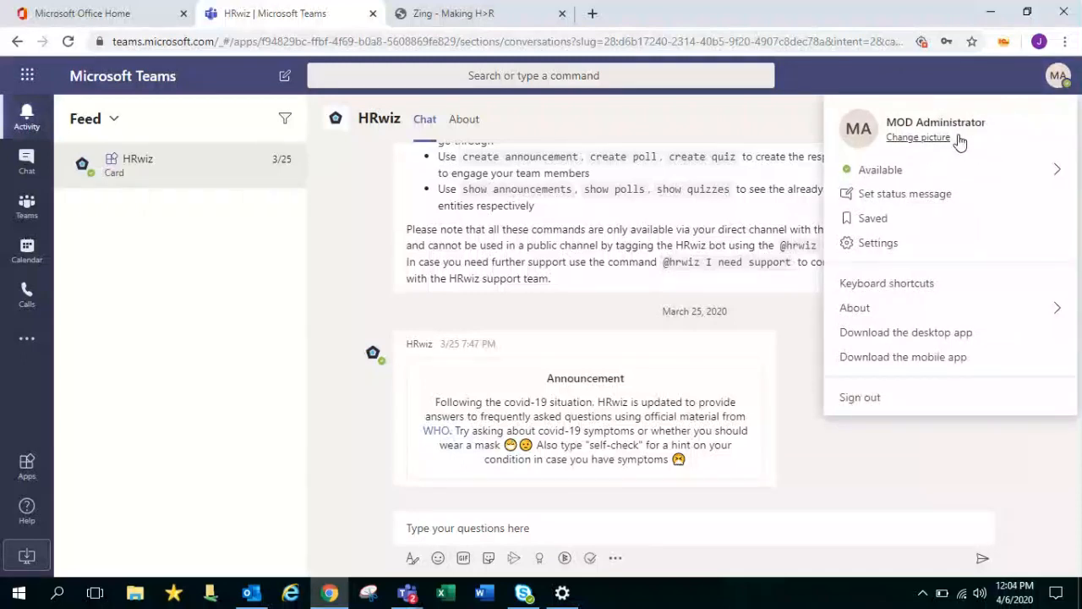
pyautogui.moveTo(945, 177)
pyautogui.click(933, 203)
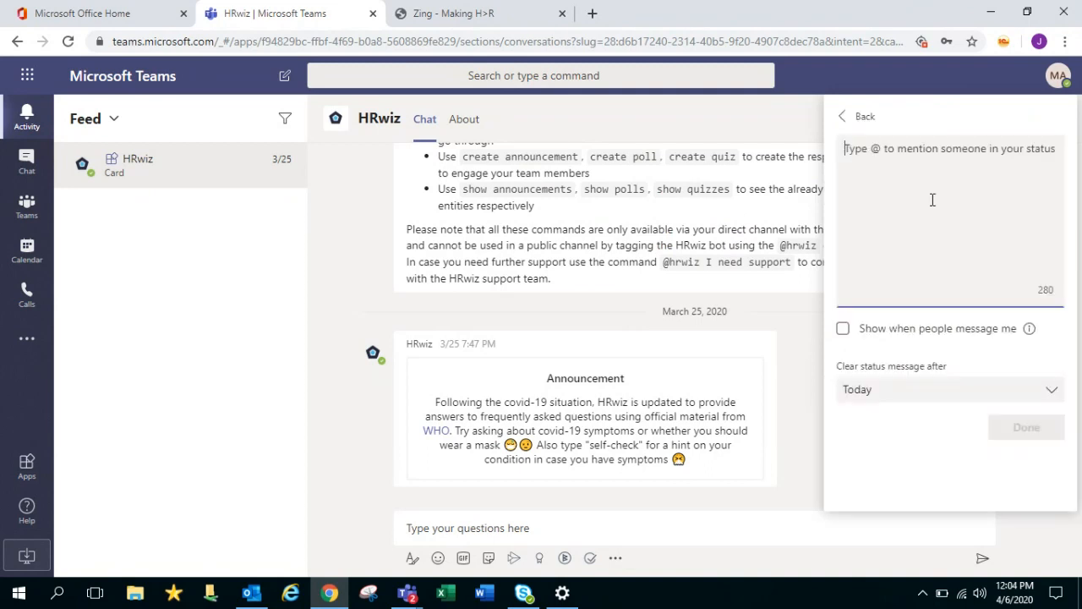
pyautogui.click(856, 116)
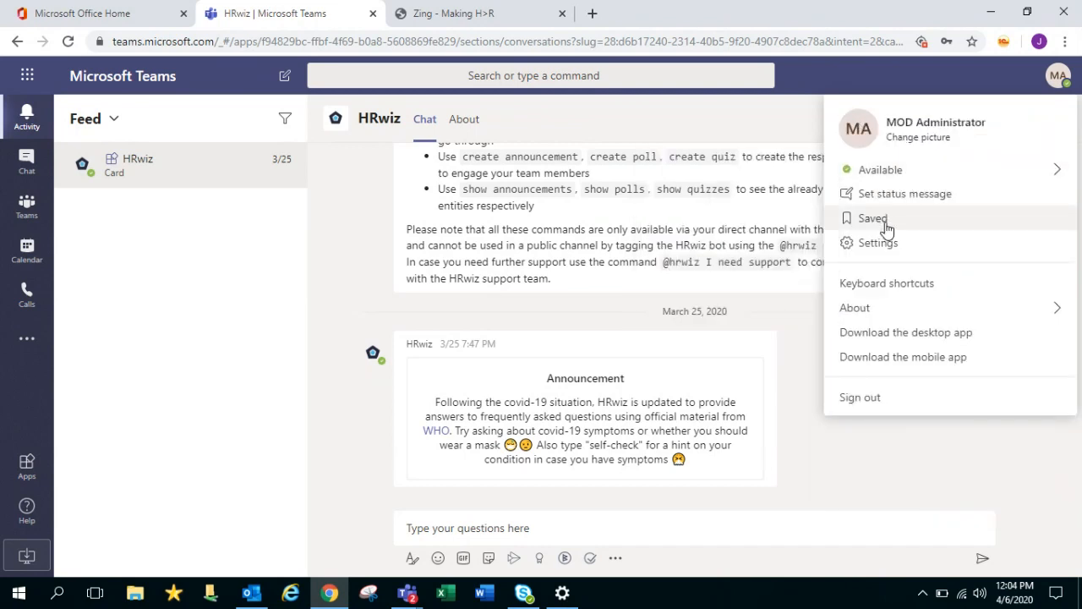
# Show the empty Saved messages list, scroll the chat, and reopen the profile menu
pyautogui.click(880, 220)
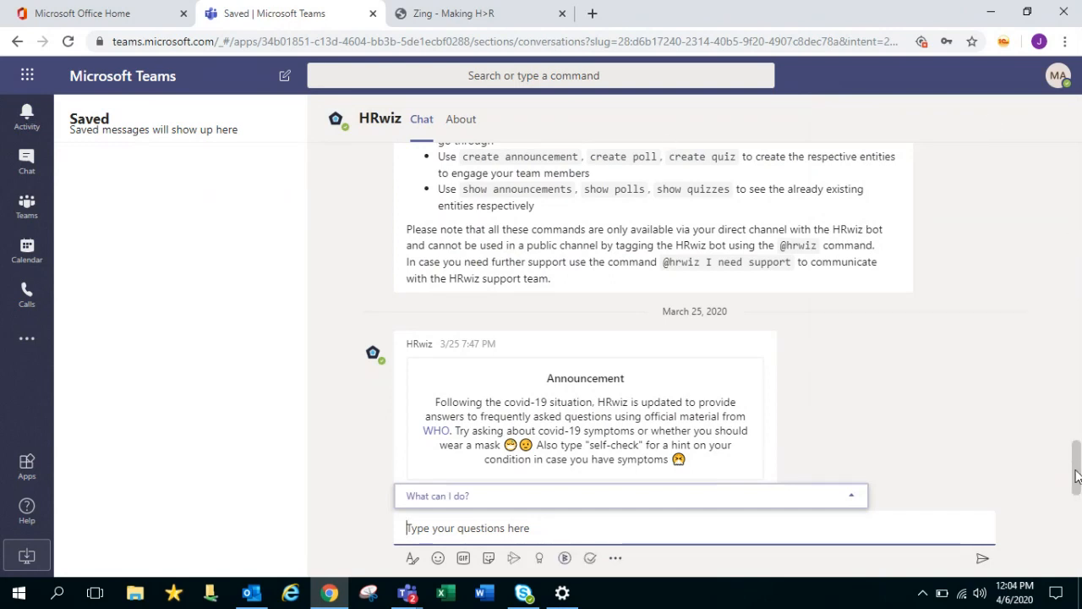
pyautogui.scroll(3, 1069, 378)
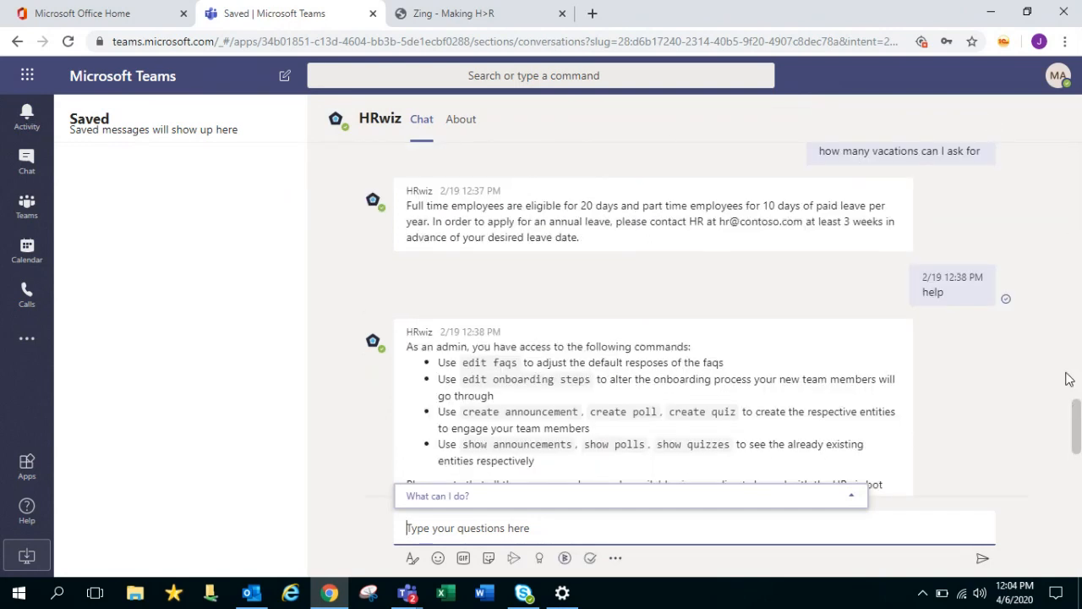
pyautogui.scroll(5, 1070, 379)
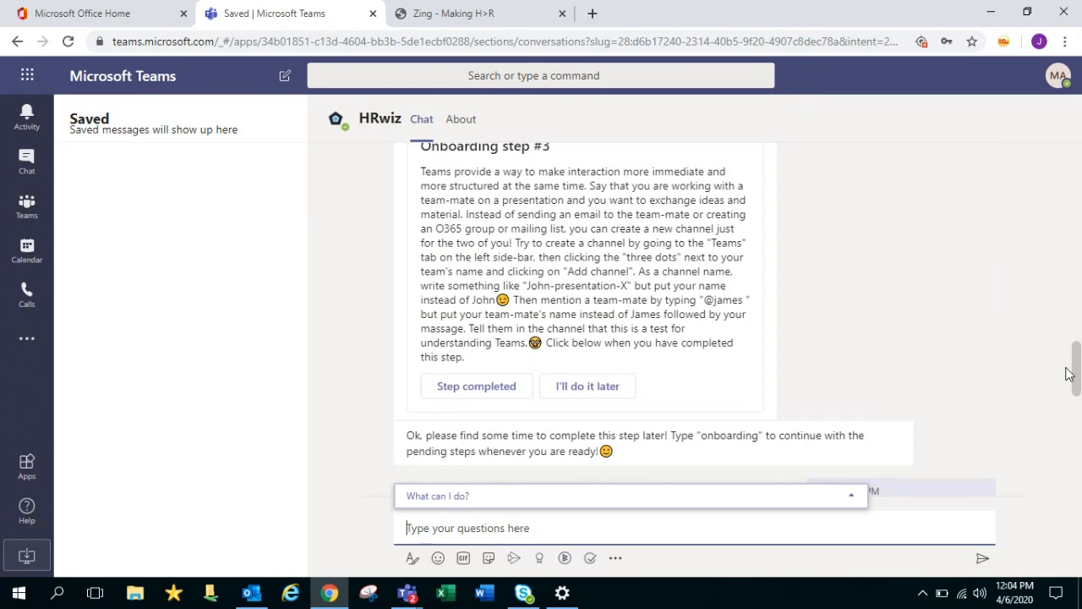
pyautogui.moveTo(1071, 367); pyautogui.dragTo(1074, 121)
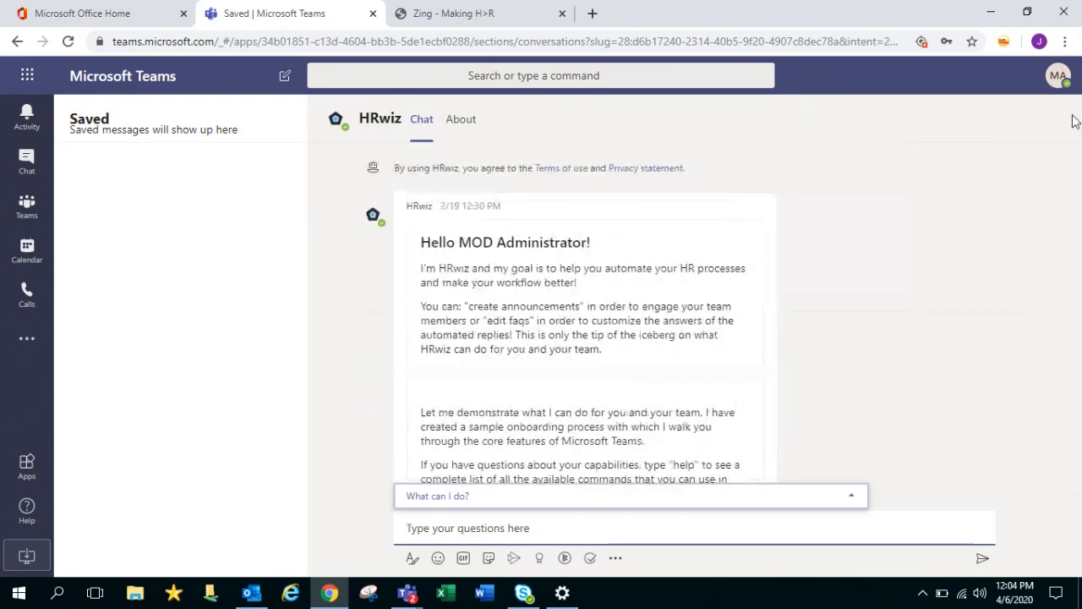
pyautogui.click(1057, 75)
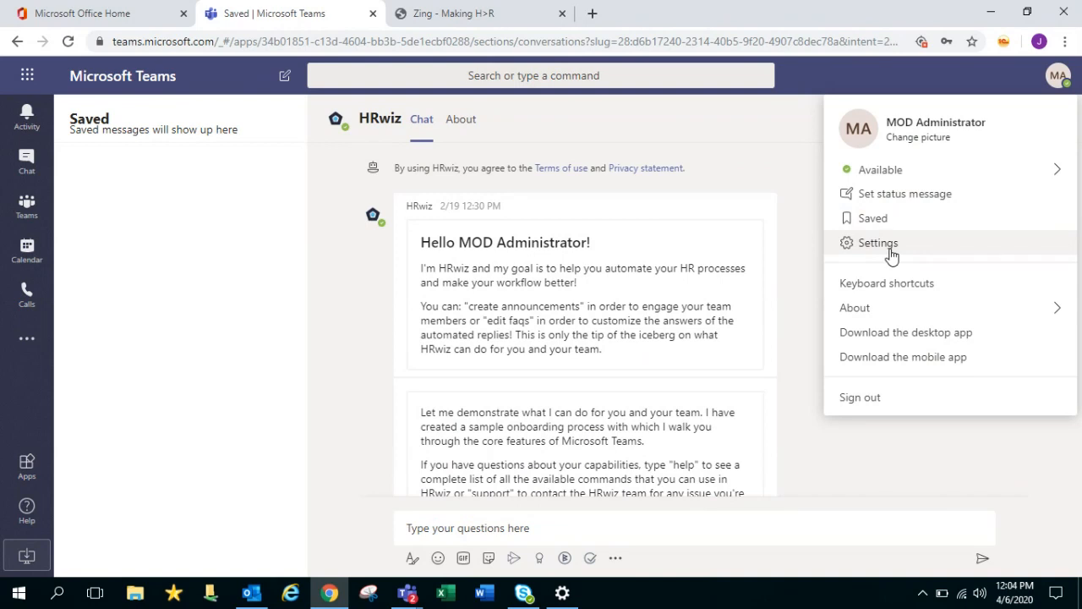
pyautogui.click(879, 243)
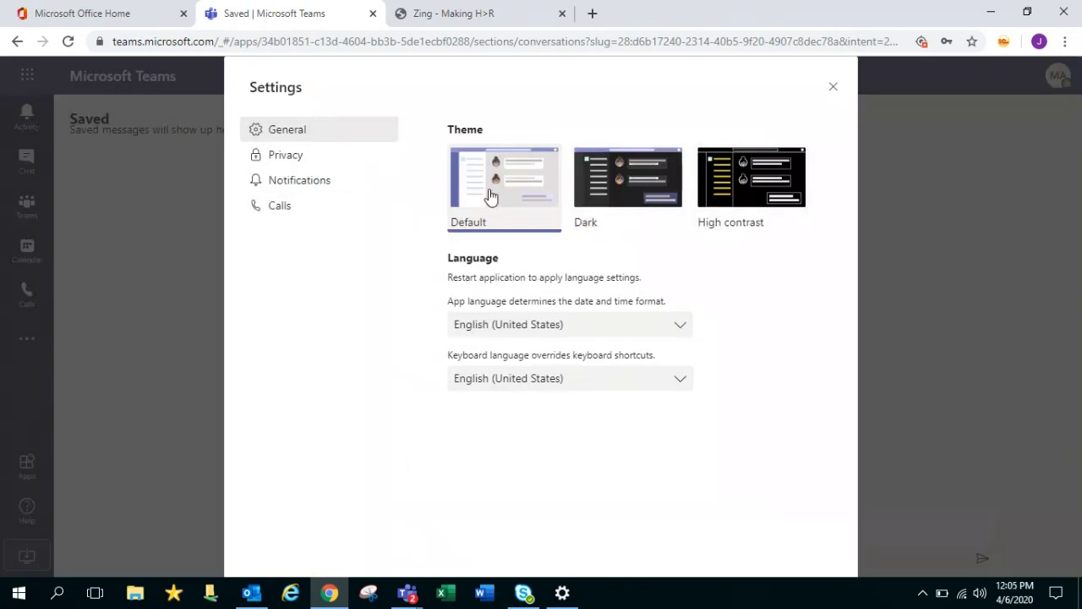
pyautogui.click(317, 159)
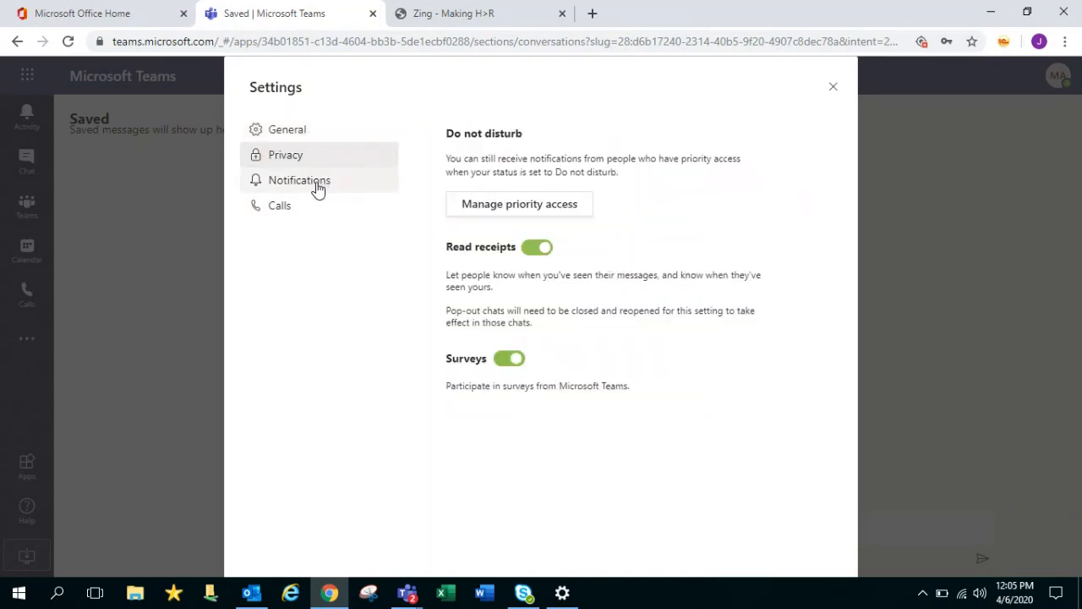
pyautogui.click(318, 190)
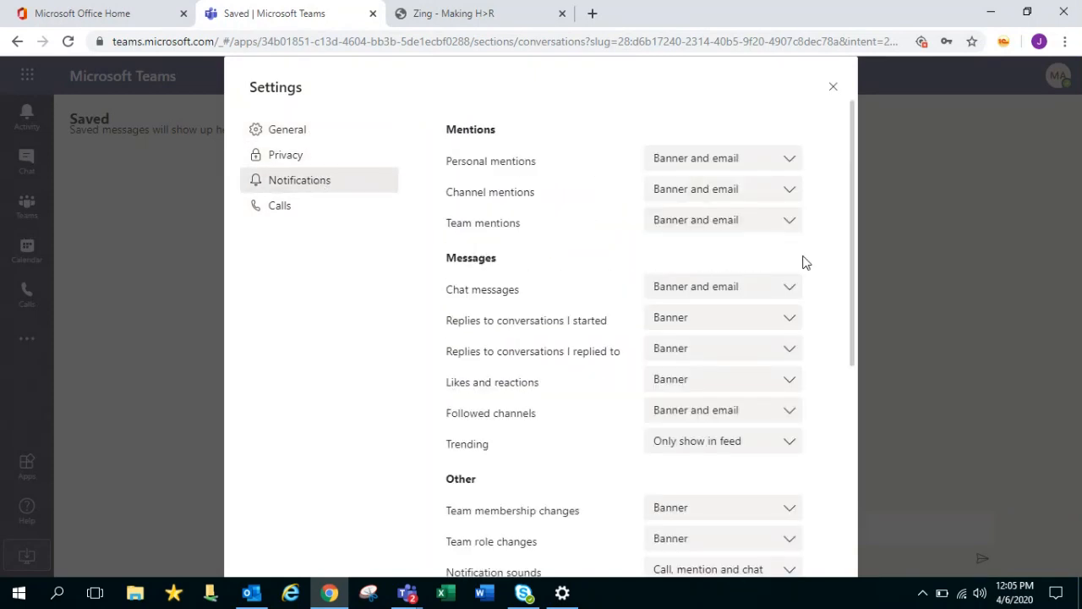
pyautogui.click(776, 163)
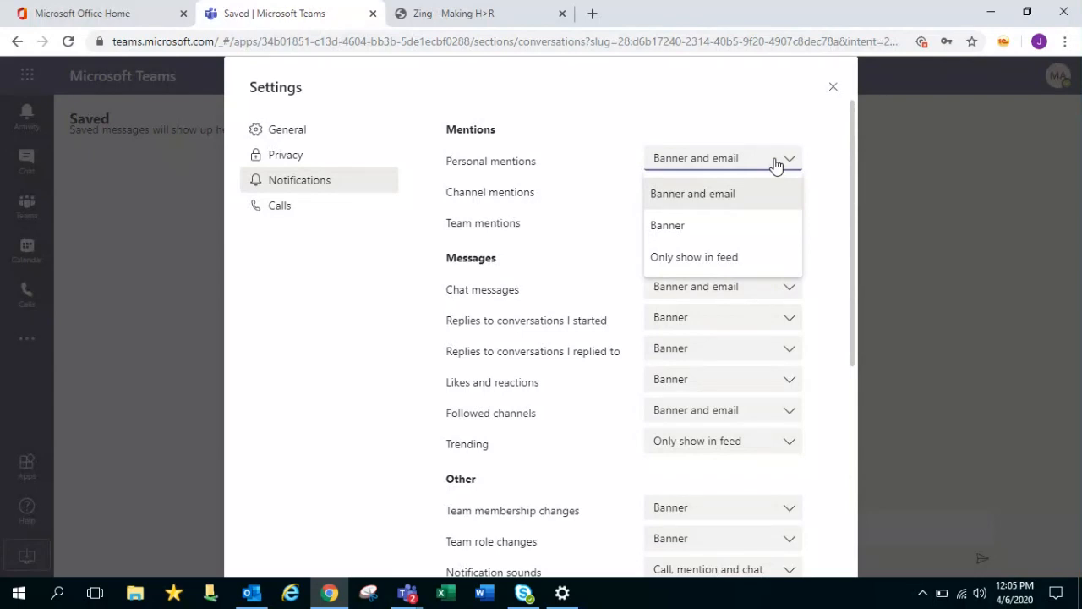
pyautogui.click(776, 164)
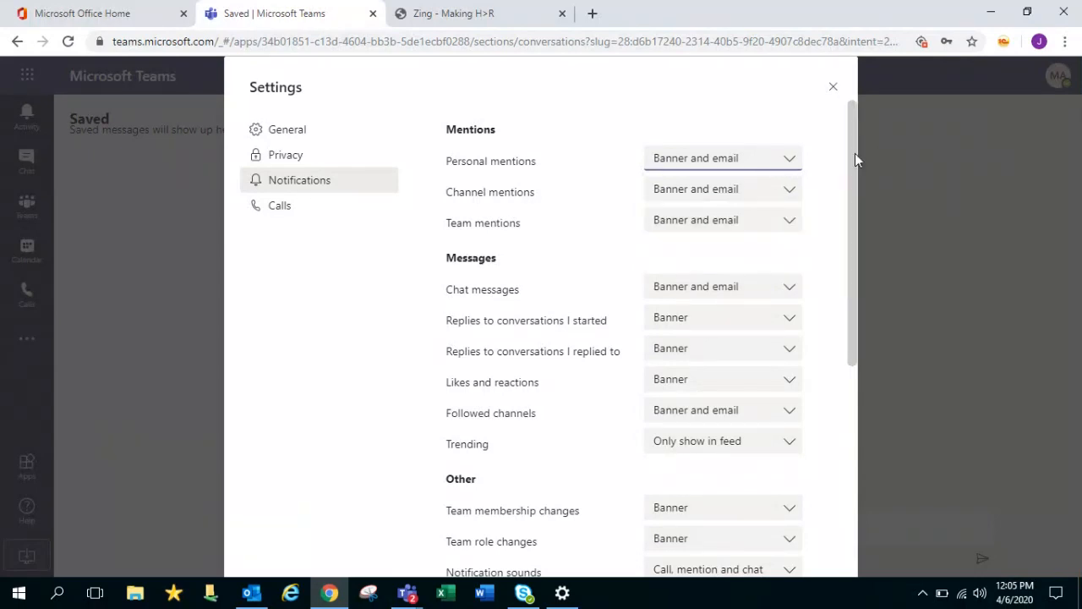
pyautogui.moveTo(855, 153); pyautogui.dragTo(839, 404)
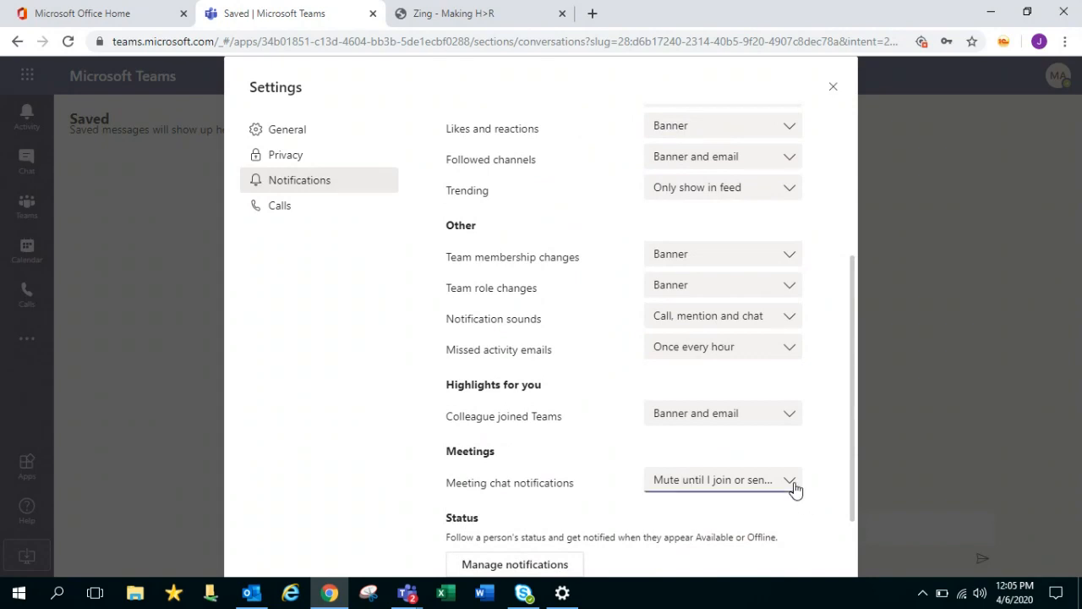
pyautogui.click(797, 490)
pyautogui.click(832, 414)
pyautogui.scroll(3, 871, 253)
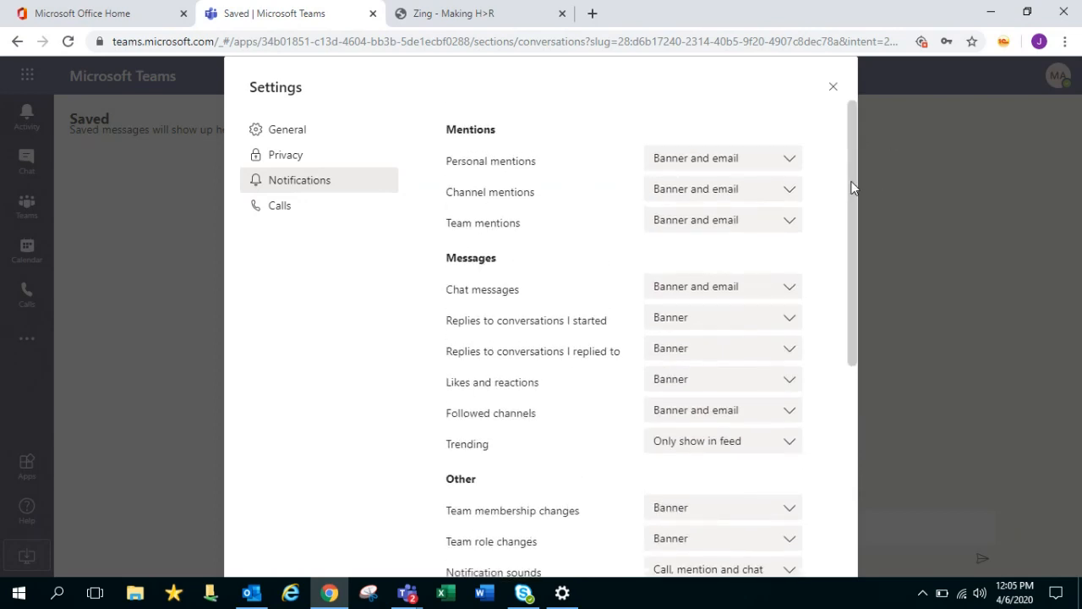
pyautogui.moveTo(851, 186)
pyautogui.mouseDown()
pyautogui.moveTo(851, 421)
pyautogui.moveTo(863, 367)
pyautogui.moveTo(851, 186)
pyautogui.mouseUp()
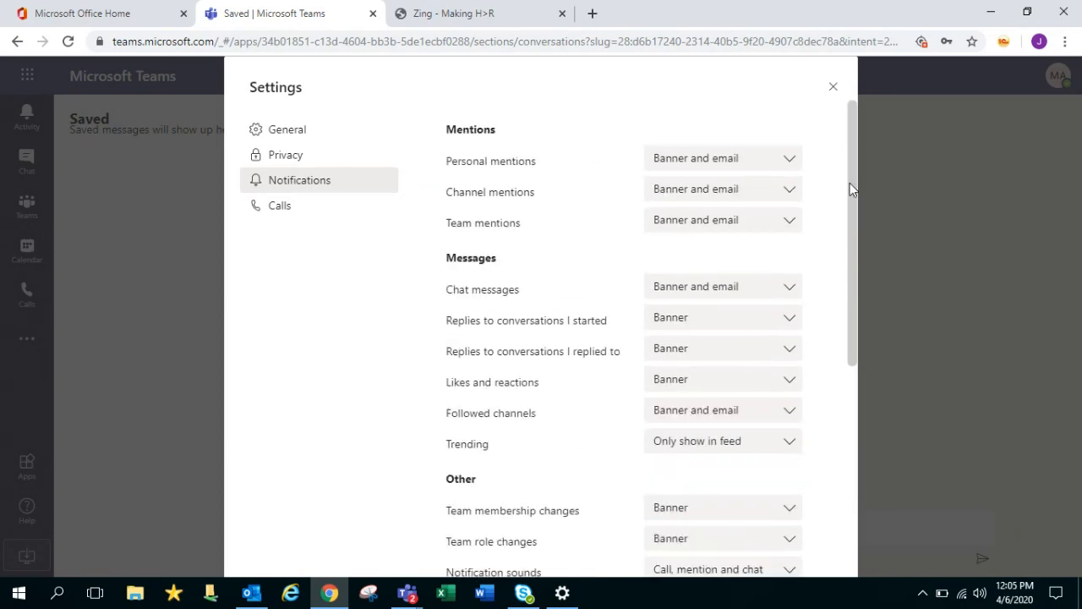
pyautogui.click(833, 89)
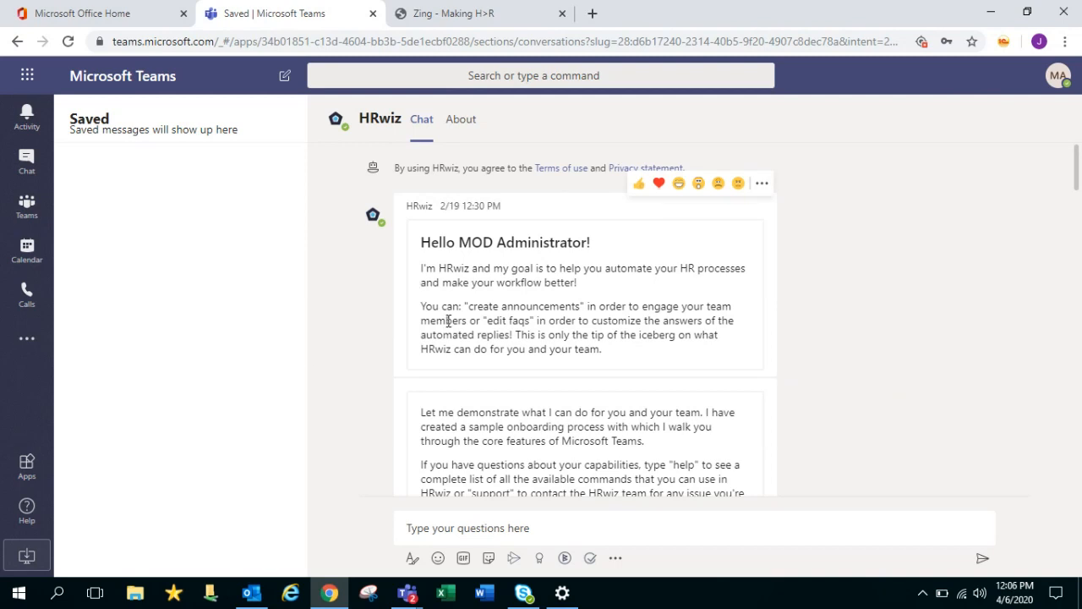
# Show thumbnails of the open Teams windows, including the live call, from the taskbar
pyautogui.click(408, 596)
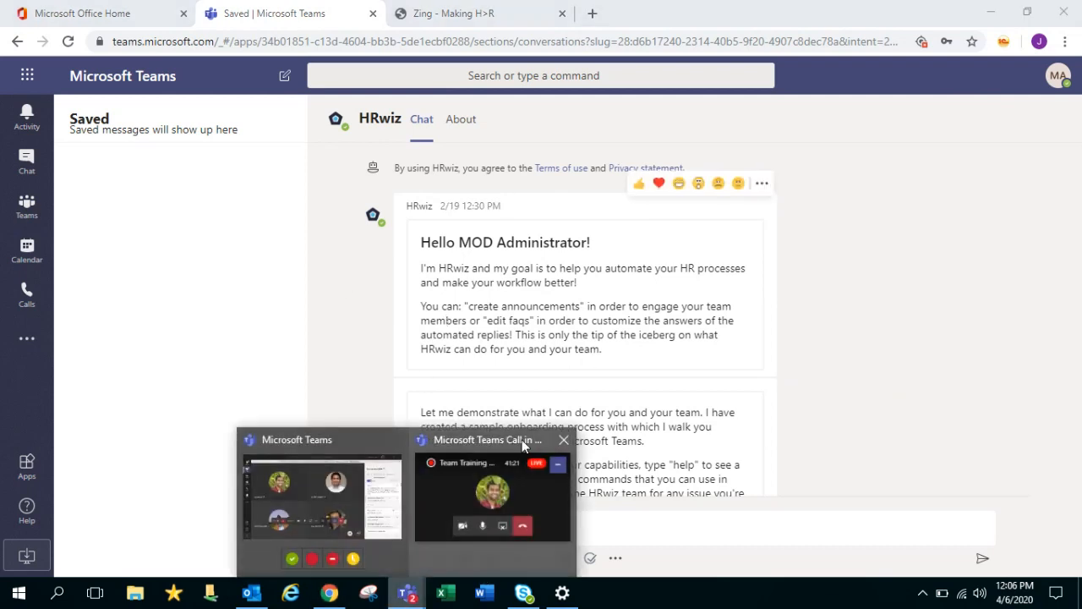